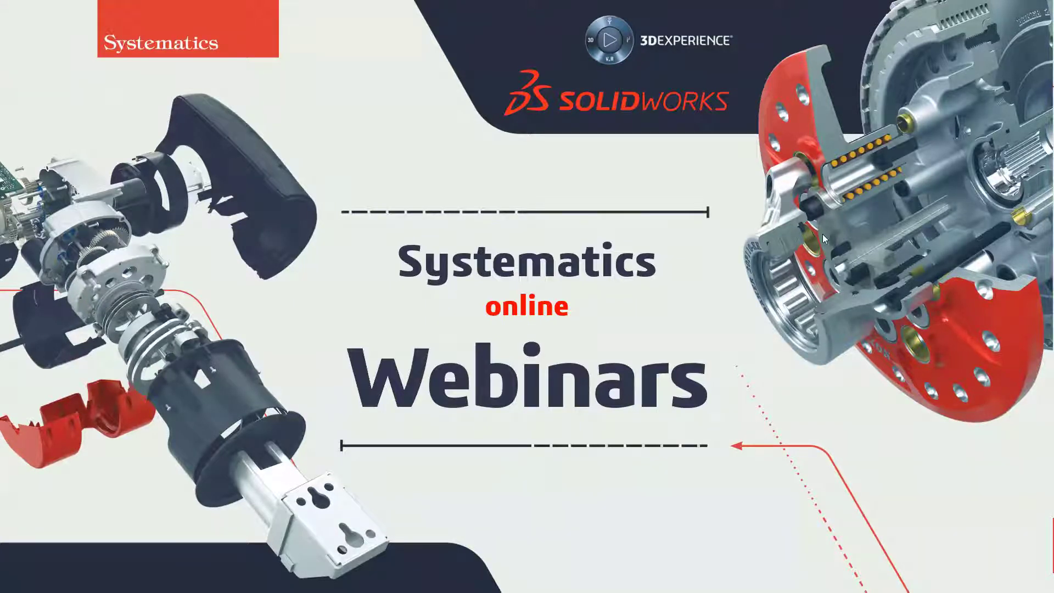
Advance the webinar deck from the Systematics title card to the Magnetic Mates title slide
left_click(623, 263)
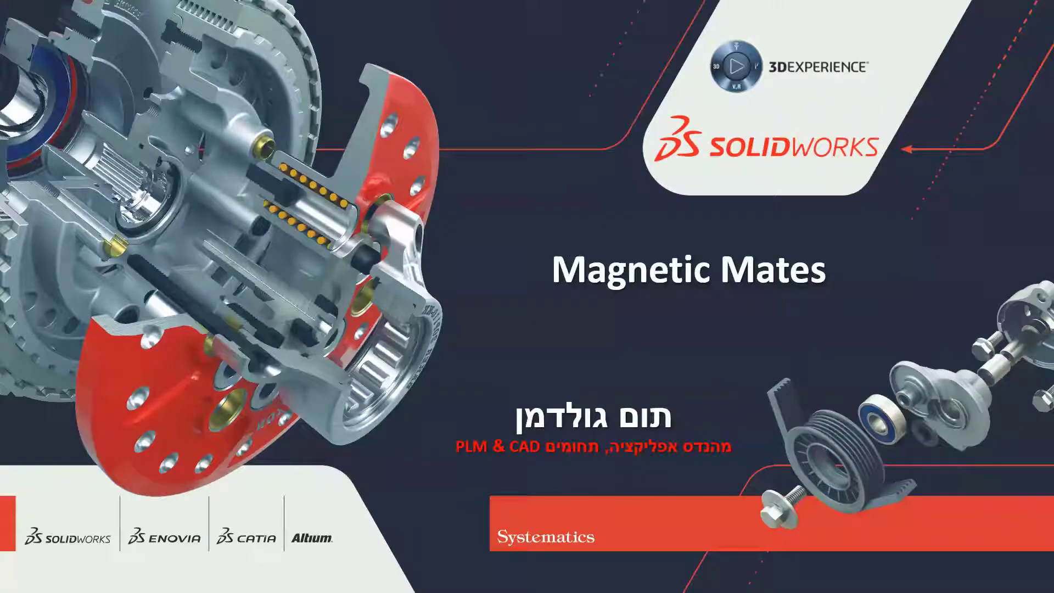
Go to the agenda: Asset Publisher, Ground Plane, Connection Points and Magnetic Mates
key("Right")
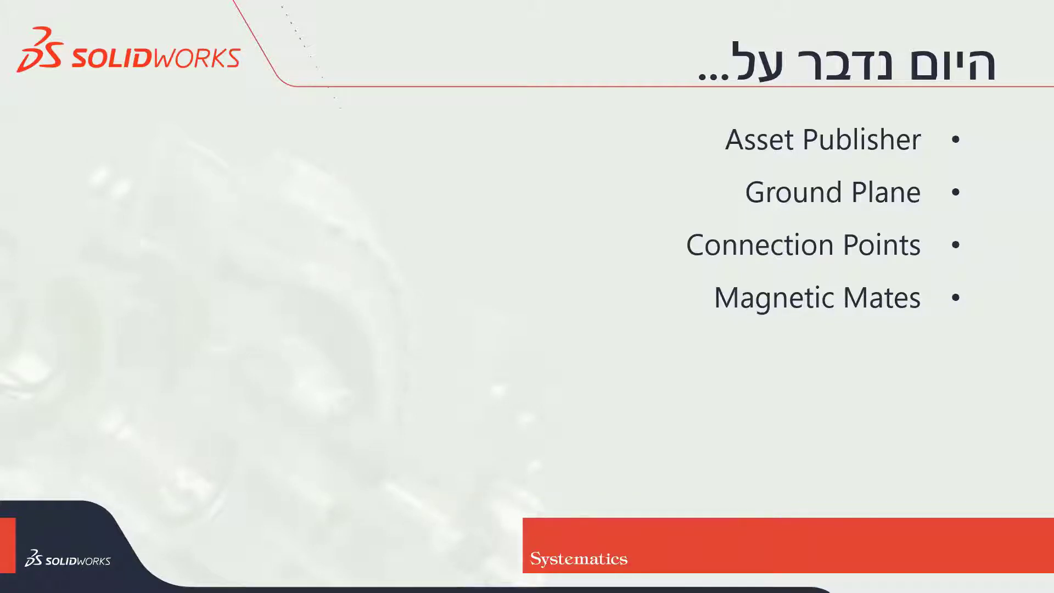
Move past the agenda onto the demonstration slide
left_click(834, 279)
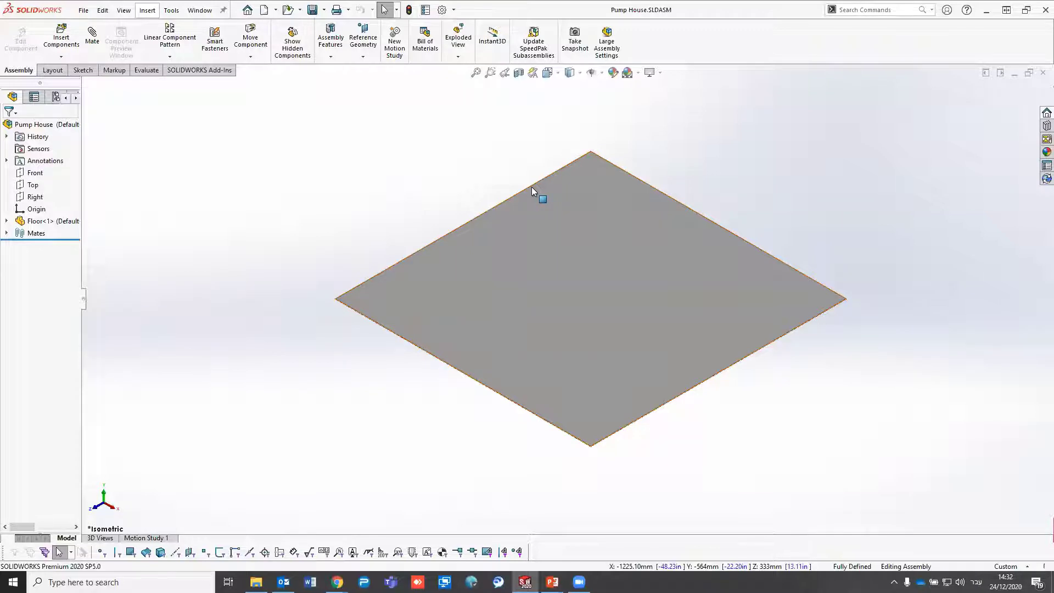
Minimize the Pump House assembly and bring up the Welcome dialog's recent documents
left_click(1014, 73)
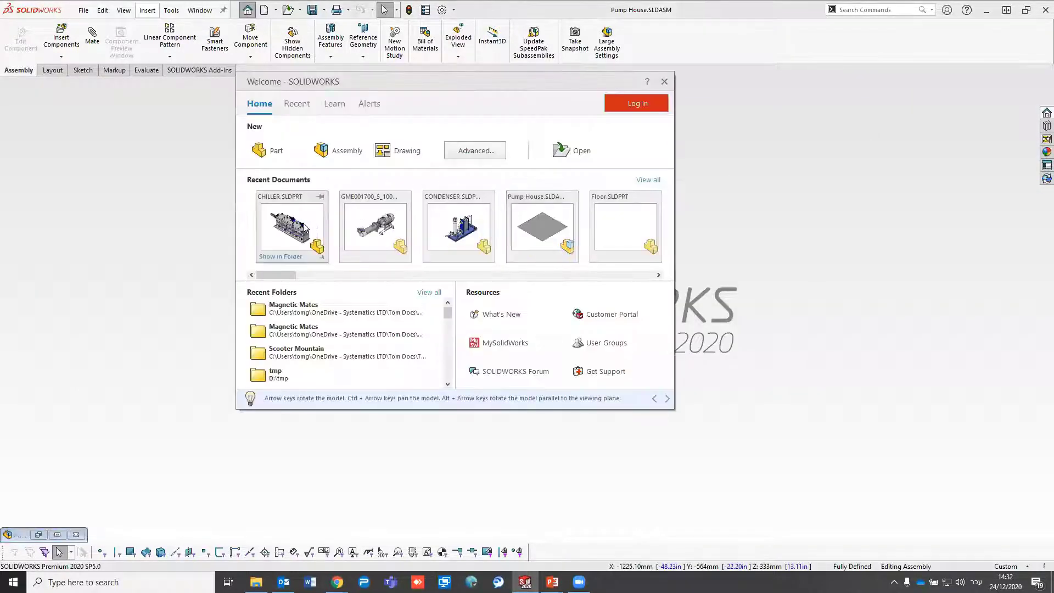
left_click(472, 306)
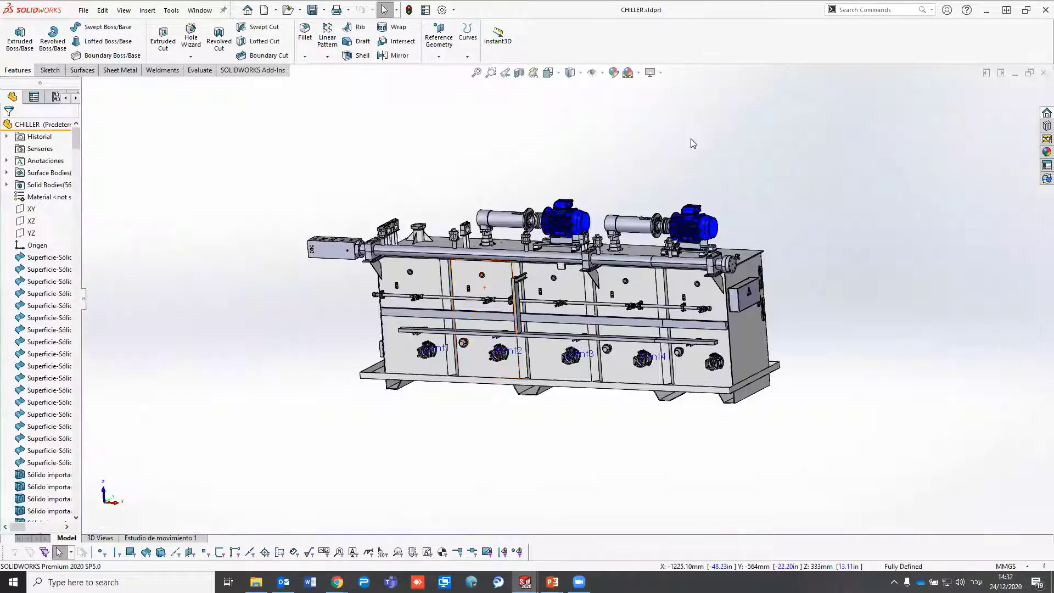
Decline FeatureWorks, then inspect the chiller's base bracket faces and the Pump House Floor plane
left_click(528, 293)
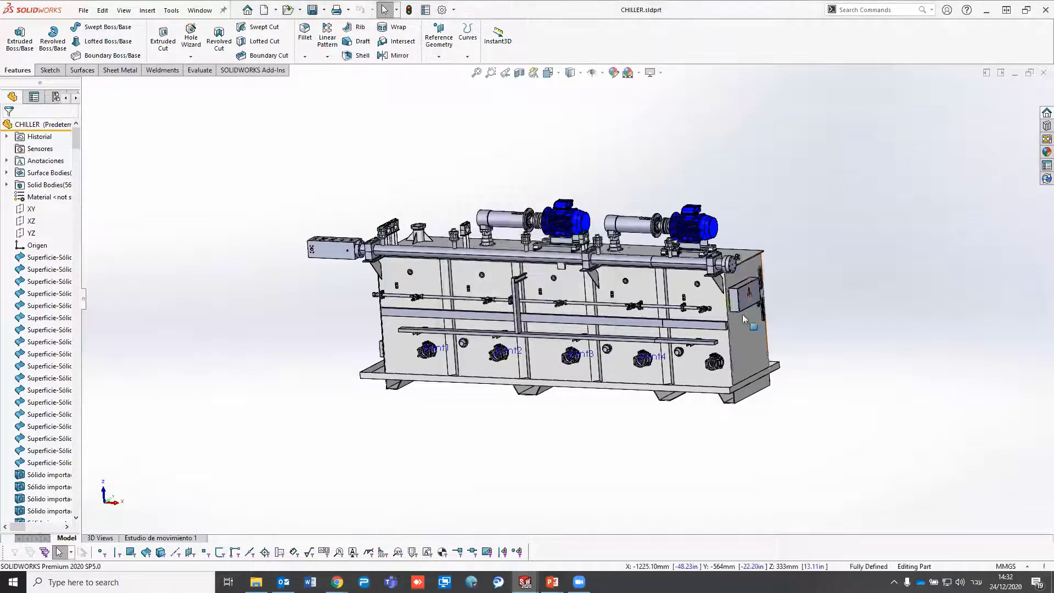
scroll(642, 330, "down", 3)
middle_click_drag(641, 329, 396, 402)
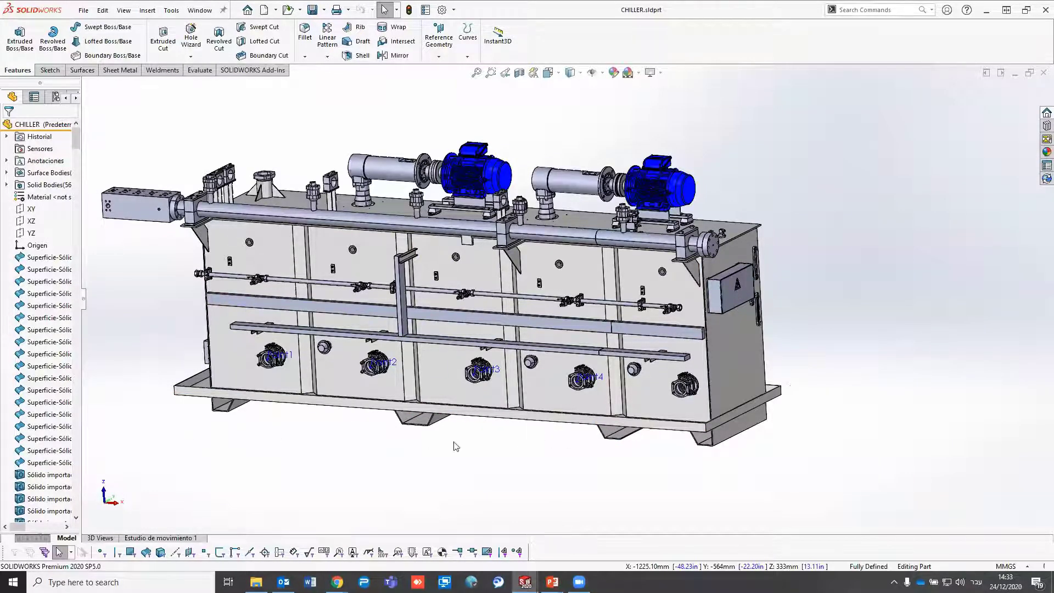
middle_click_drag(463, 438, 439, 409)
left_click(440, 409)
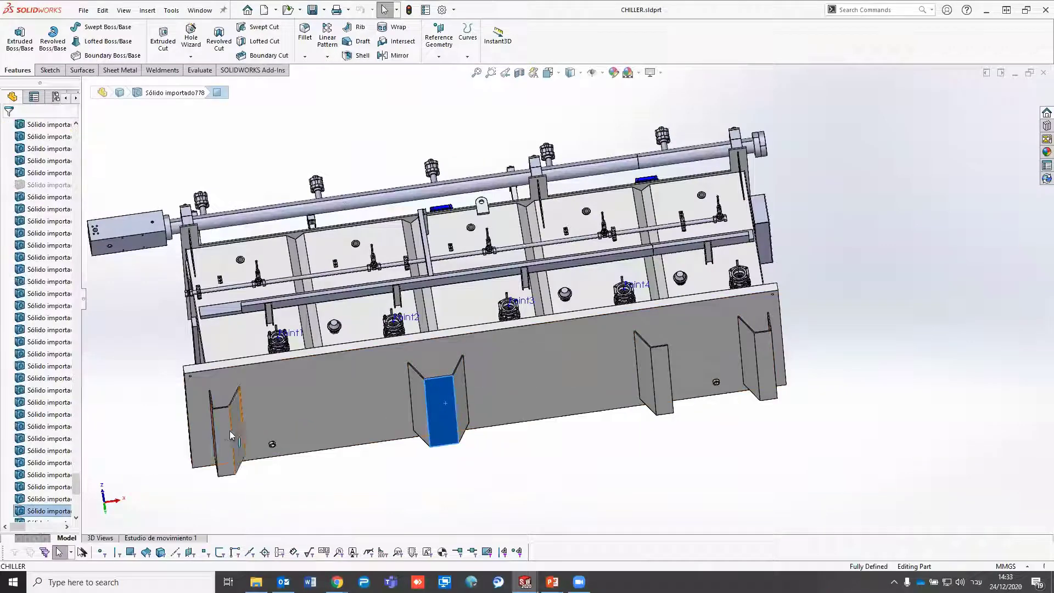
left_click(661, 367)
left_click(762, 360)
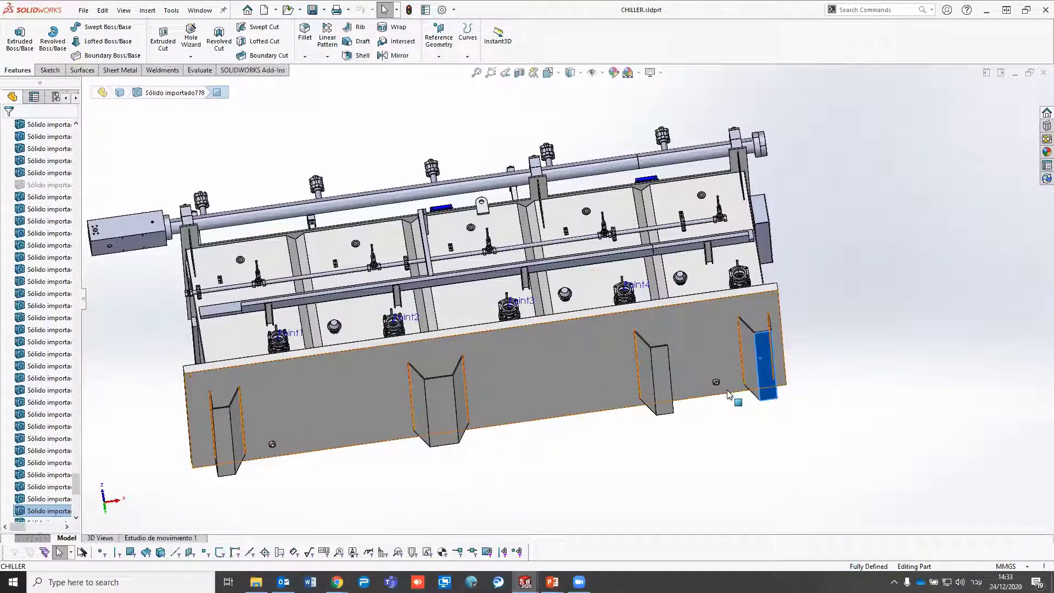
key("ctrl+Tab")
left_click(526, 252)
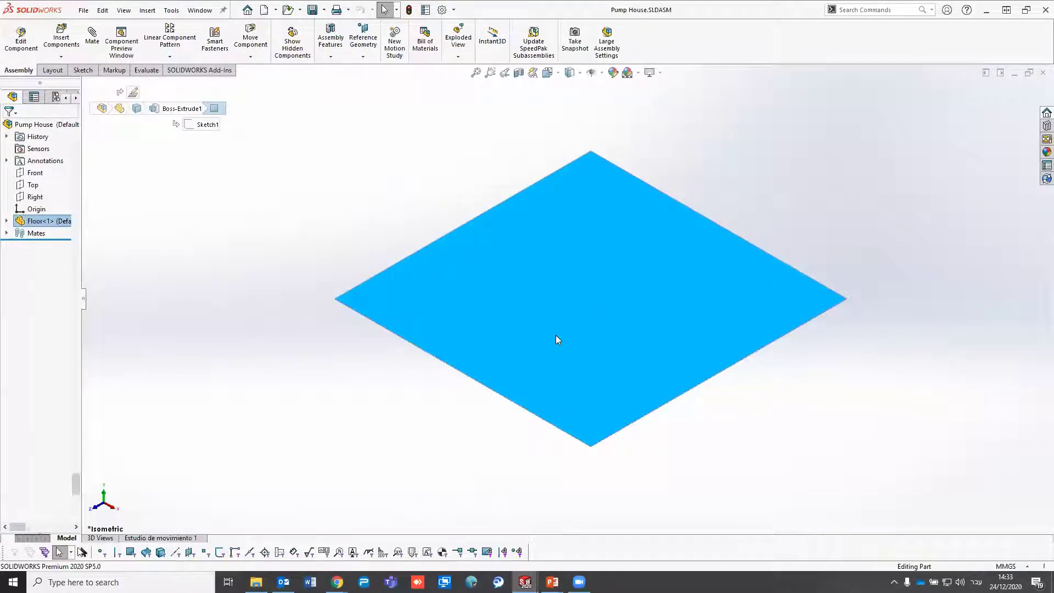
key("ctrl+Tab")
Show Point1 and the neighbouring existing reference points on the chiller's valves
middle_click_drag(442, 346, 369, 362)
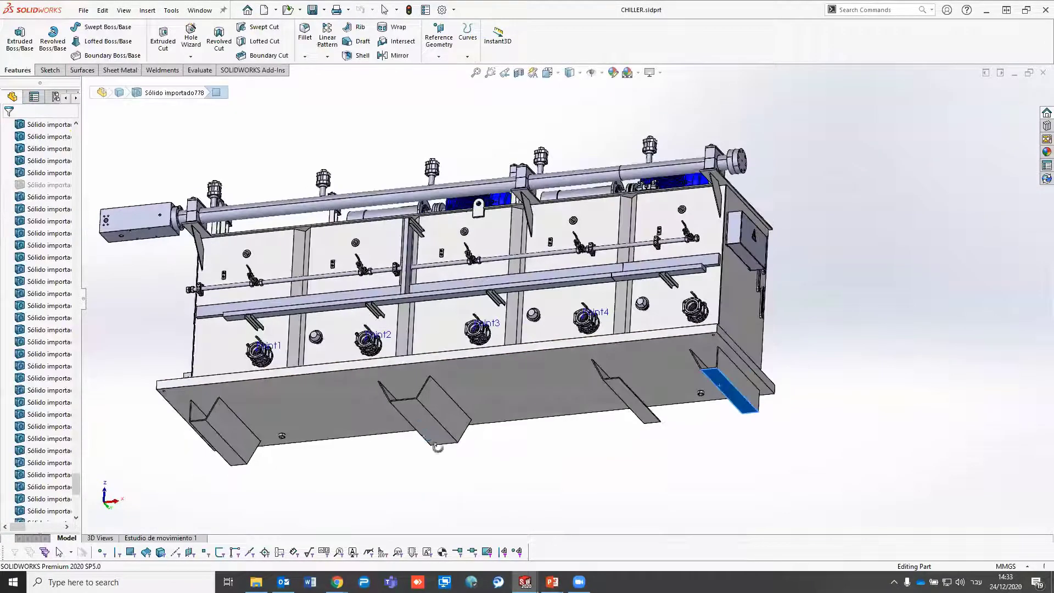
left_click(369, 359)
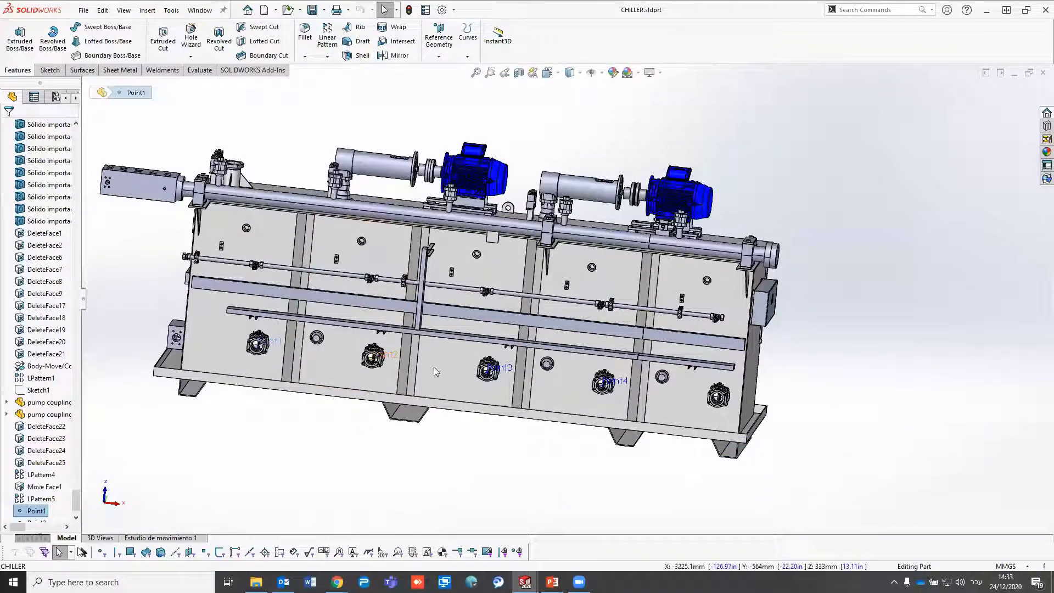
left_click(489, 373)
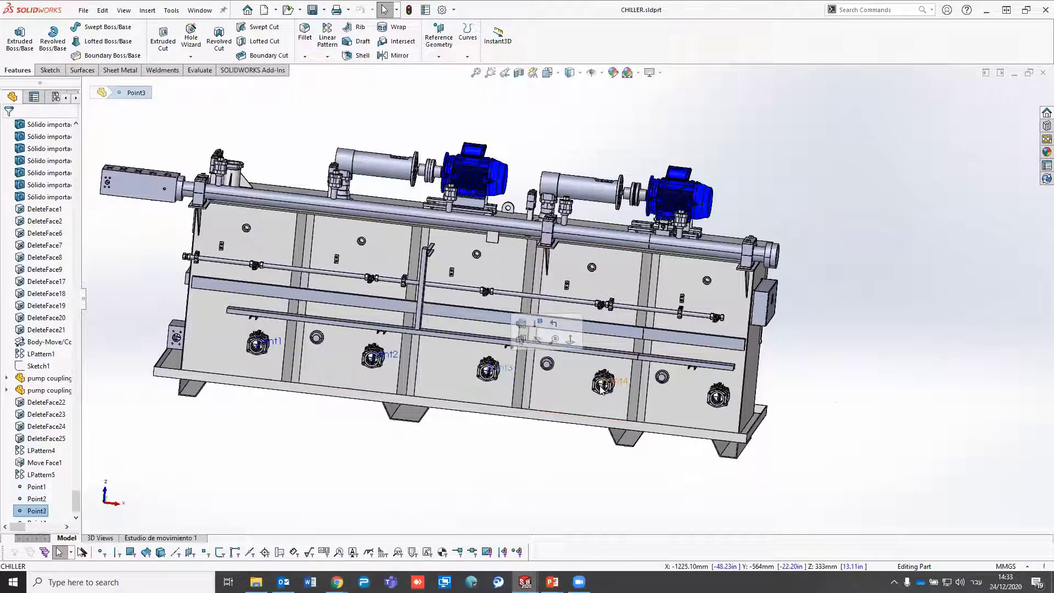
left_click(604, 382)
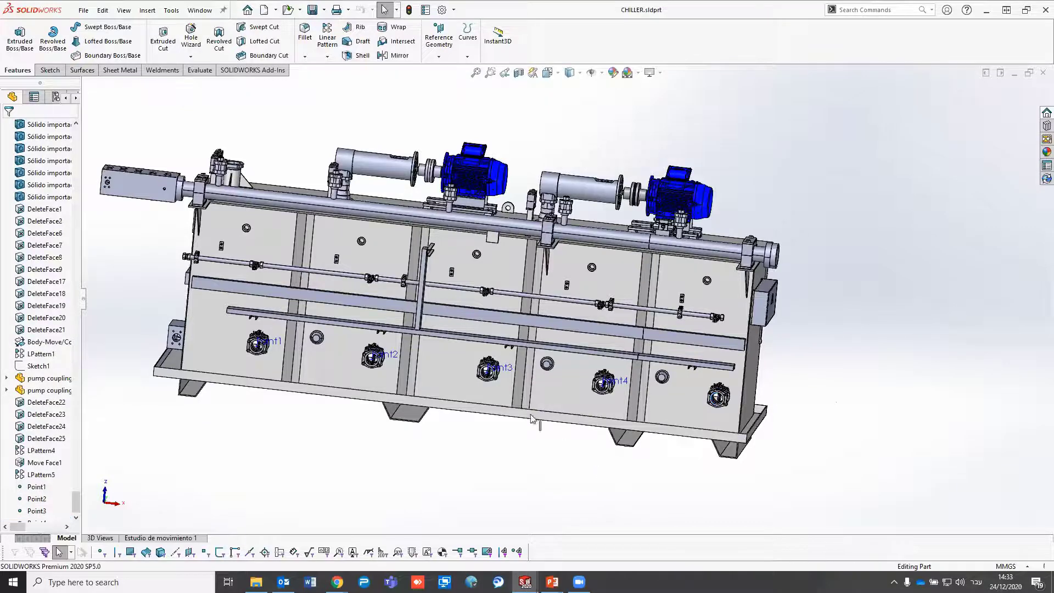
scroll(428, 401, "up", 3)
middle_click_drag(433, 372, 396, 387)
key("Escape")
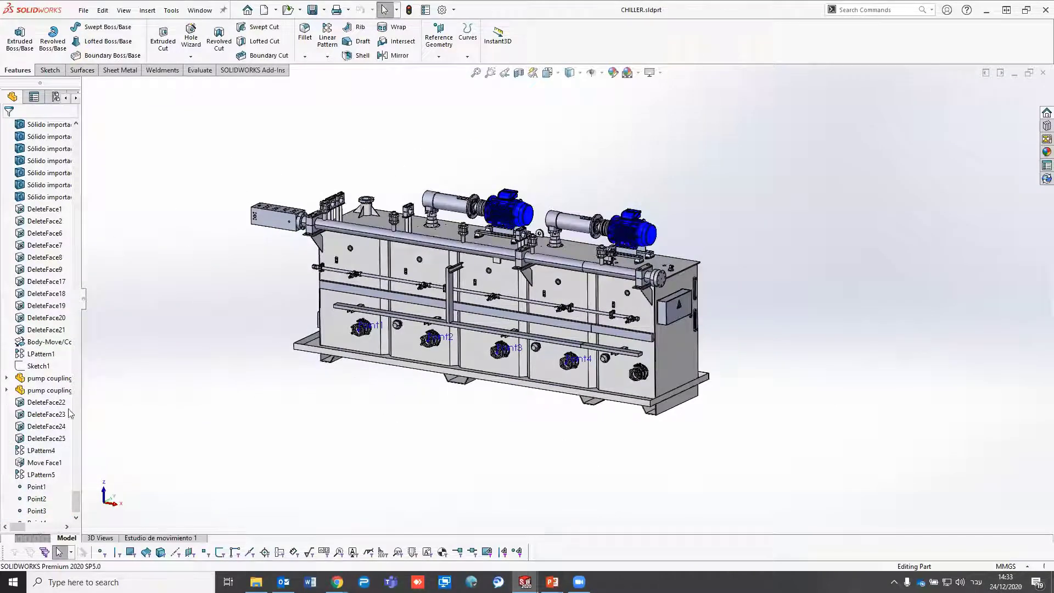
Widen the FeatureManager tree to show full names and select Point4 at the valve
left_click_drag(79, 500, 77, 131)
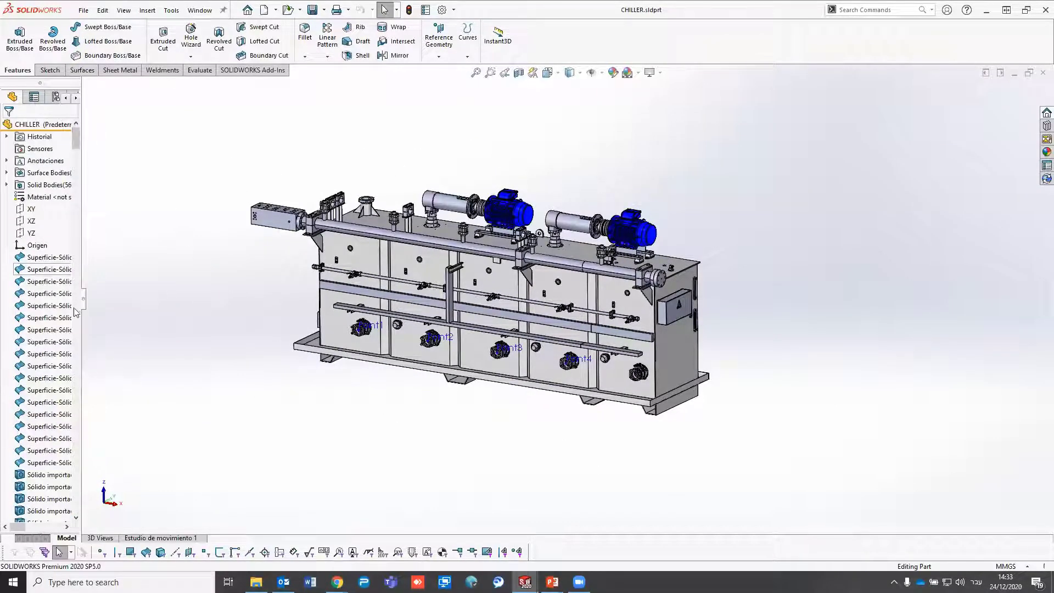
left_click_drag(83, 310, 142, 310)
scroll(434, 349, "down", 2)
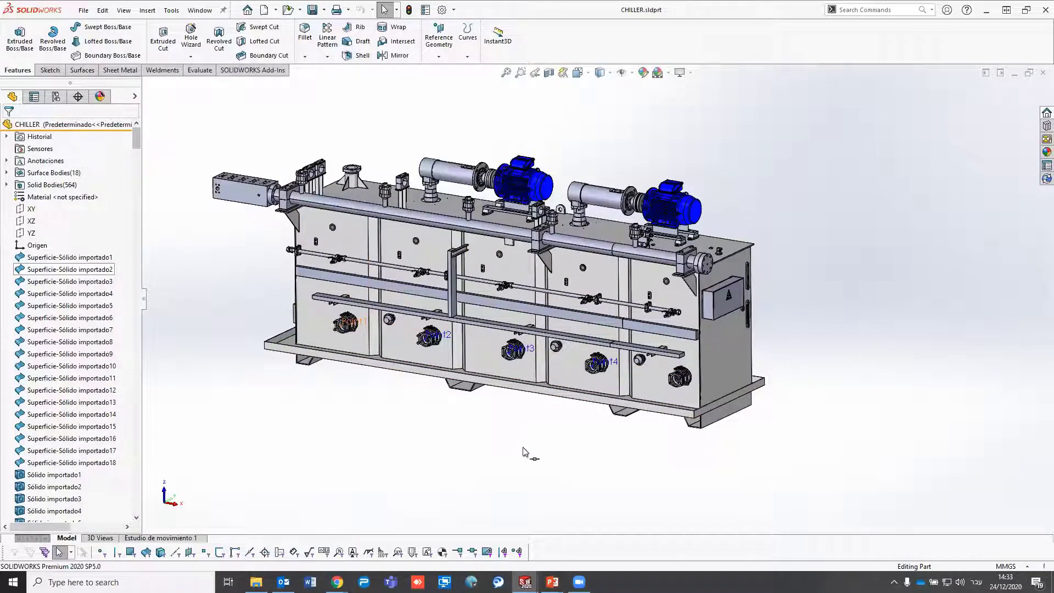
scroll(590, 376, "down", 1)
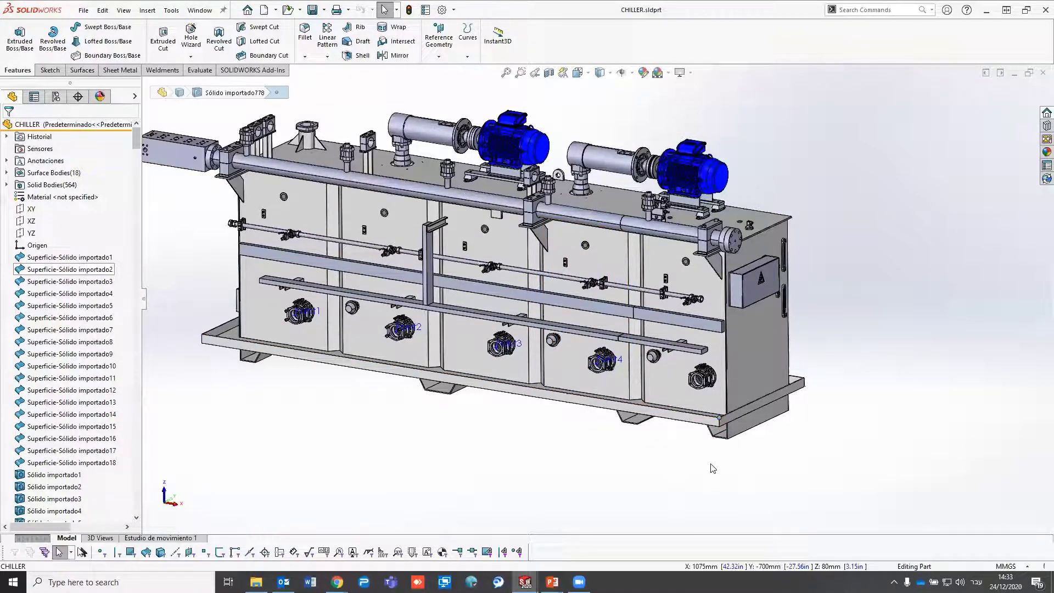
scroll(720, 426, "down", 2)
scroll(675, 391, "down", 3)
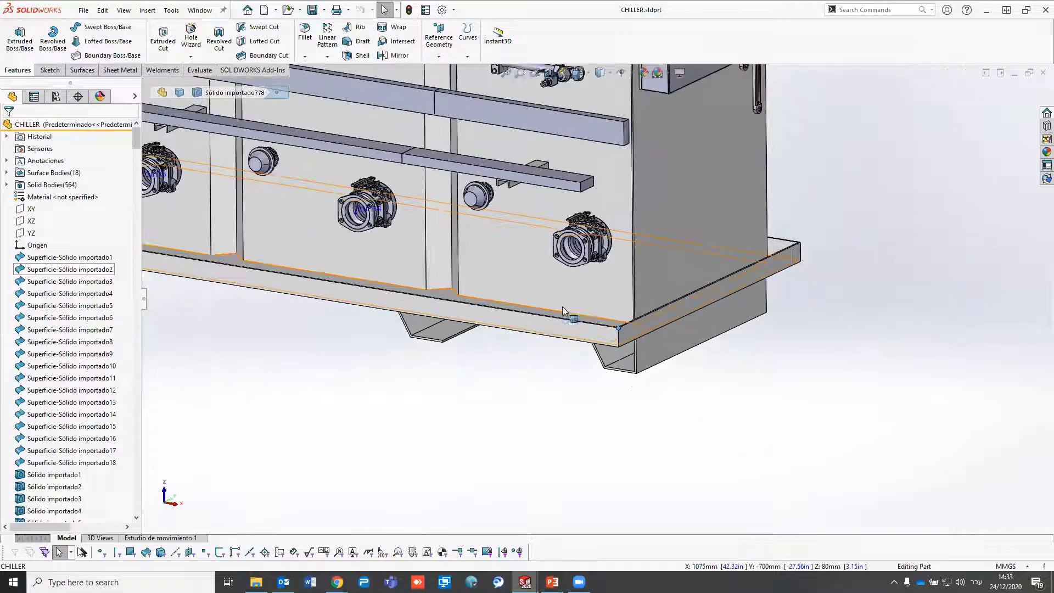
scroll(562, 306, "up", 2)
scroll(360, 196, "down", 3)
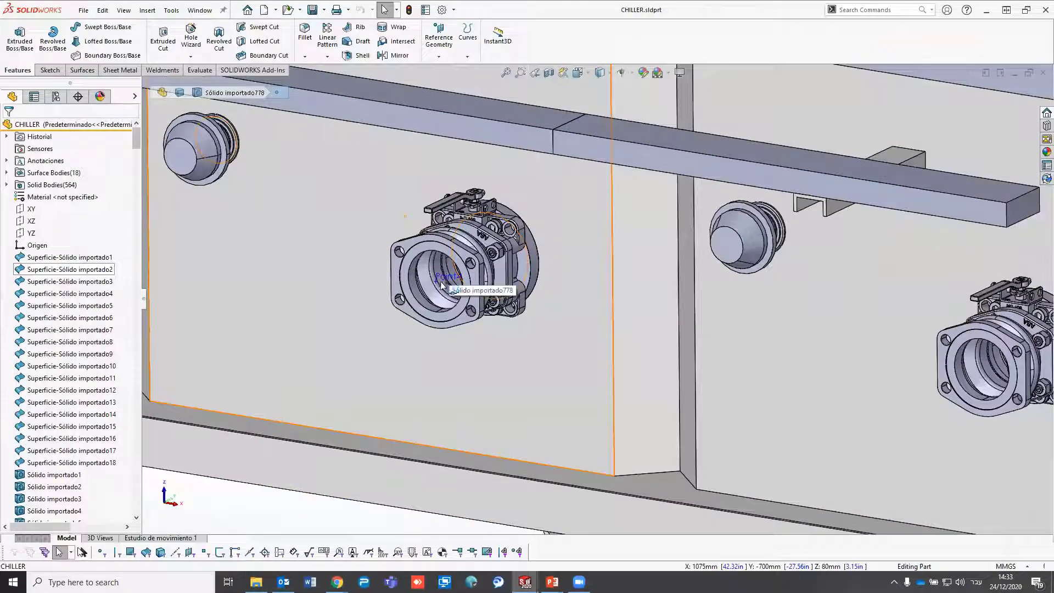
left_click(422, 318)
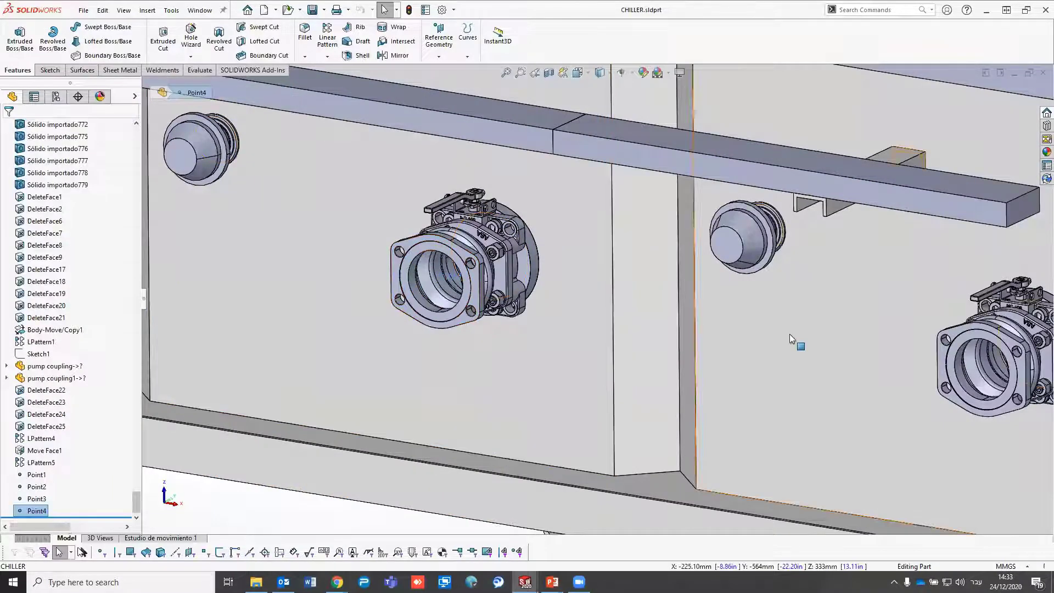
scroll(850, 338, "up", 1)
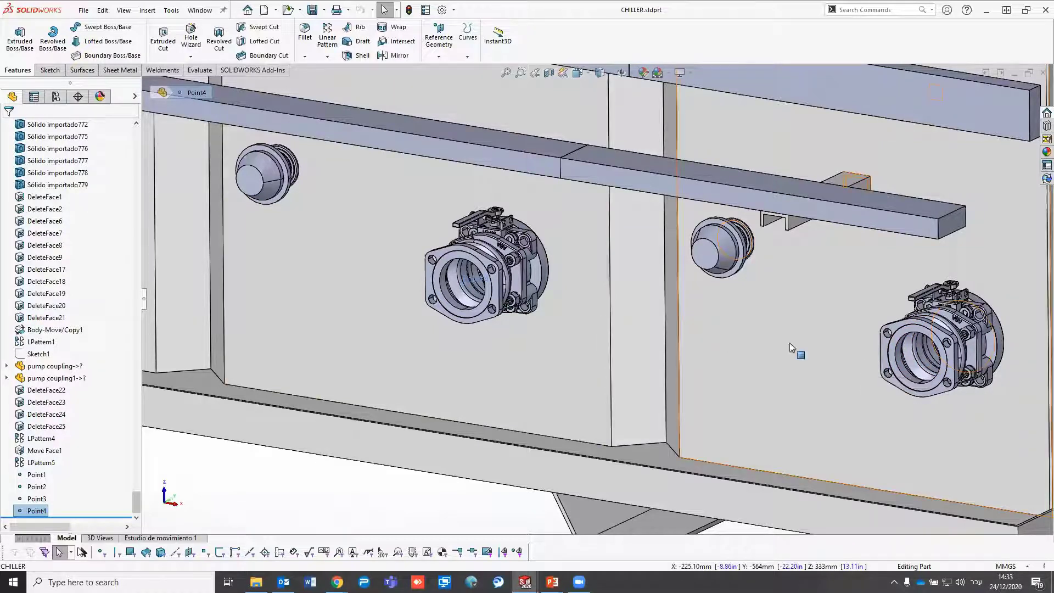
Examine the right valve's circular flange edge and bring up the Reference Geometry list
left_click(892, 344)
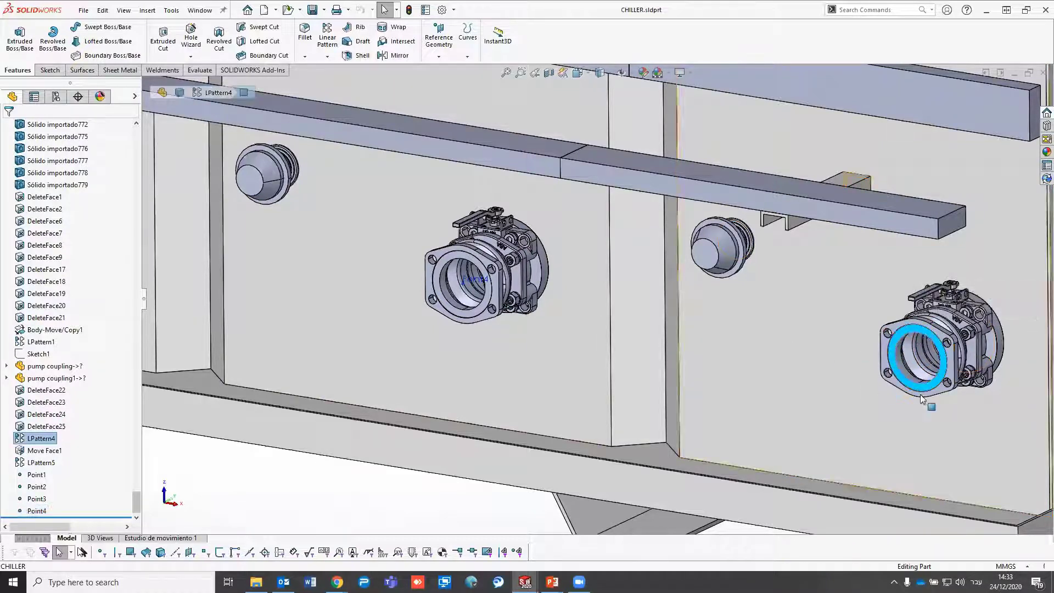
mouse_move(892, 344)
middle_mouse_down()
mouse_move(784, 294)
mouse_move(741, 425)
mouse_move(631, 498)
middle_mouse_up()
left_click(631, 498)
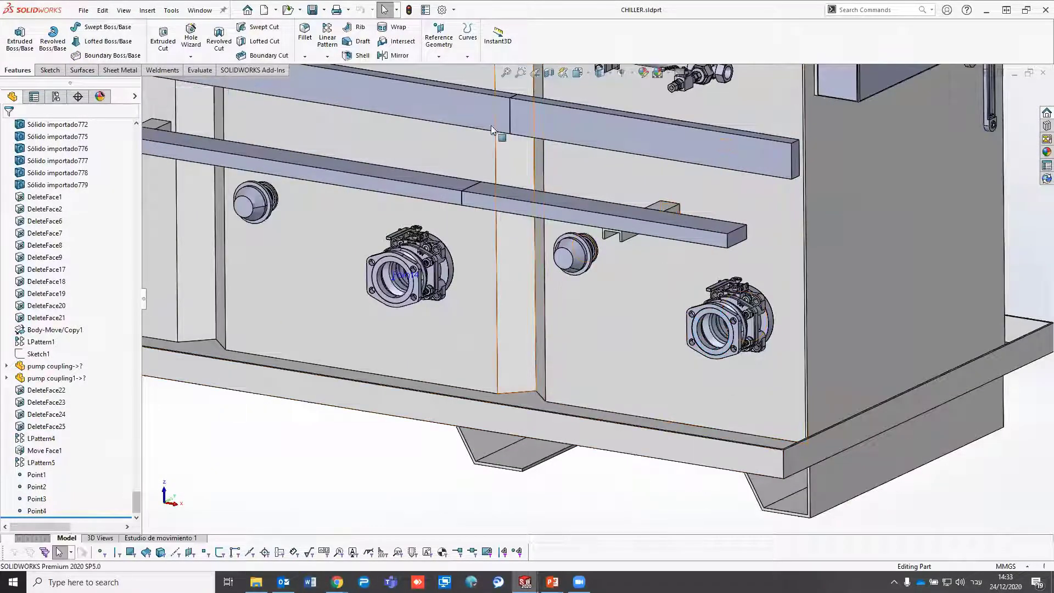
left_click(438, 45)
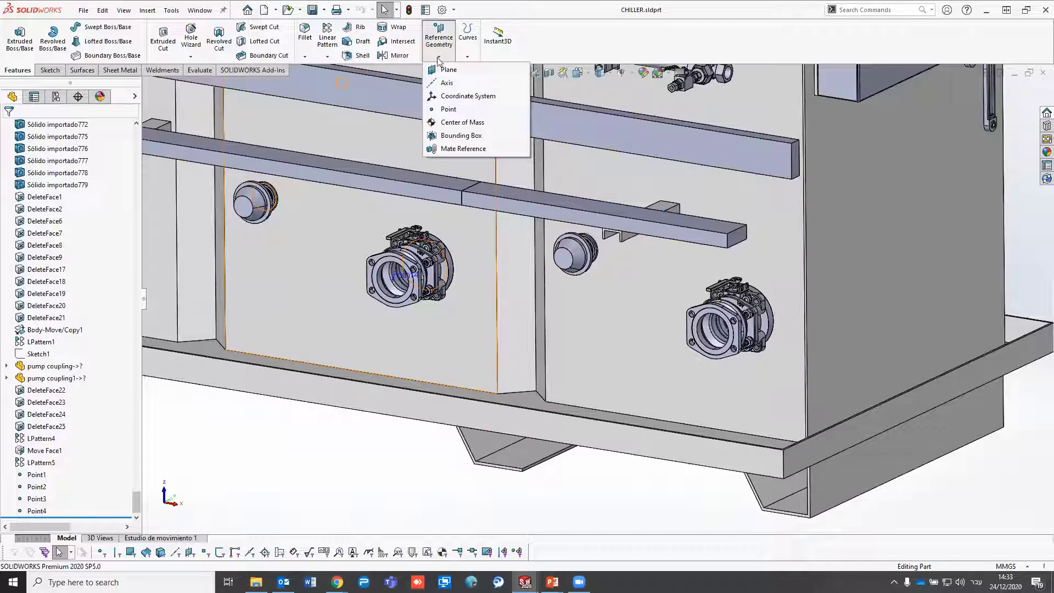
Create Point5 using Arc Center on the right valve's inner circular bore edge
left_click(448, 110)
left_click(15, 192)
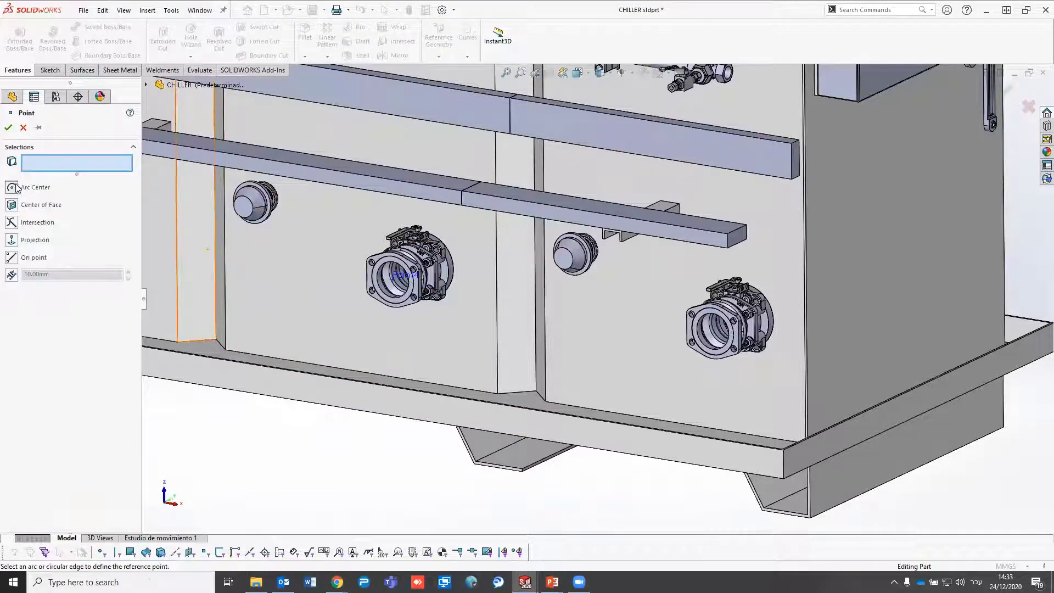
scroll(640, 322, "down", 4)
scroll(639, 319, "down", 4)
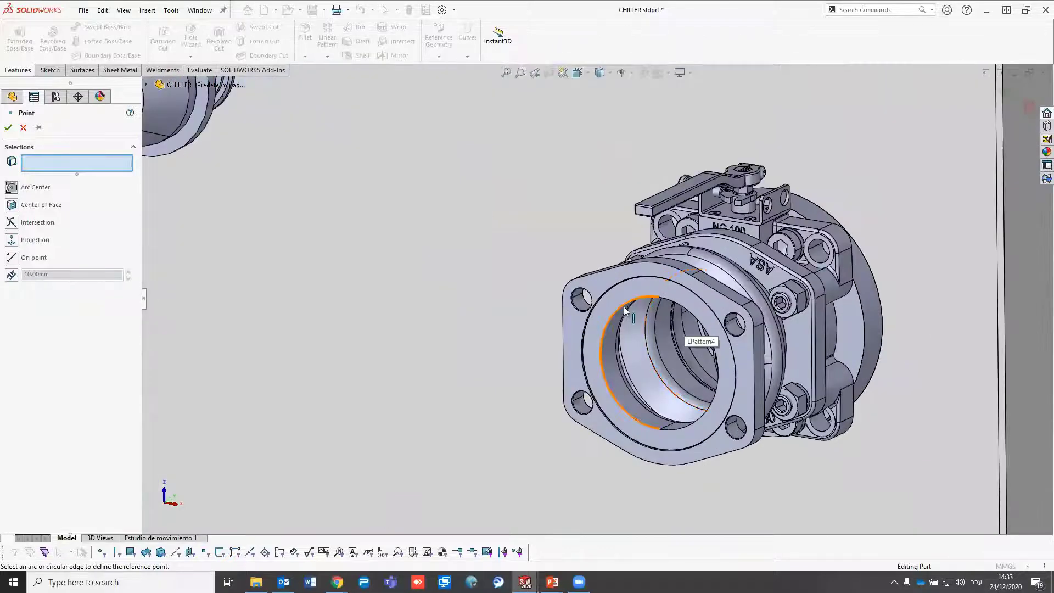
left_click(623, 304)
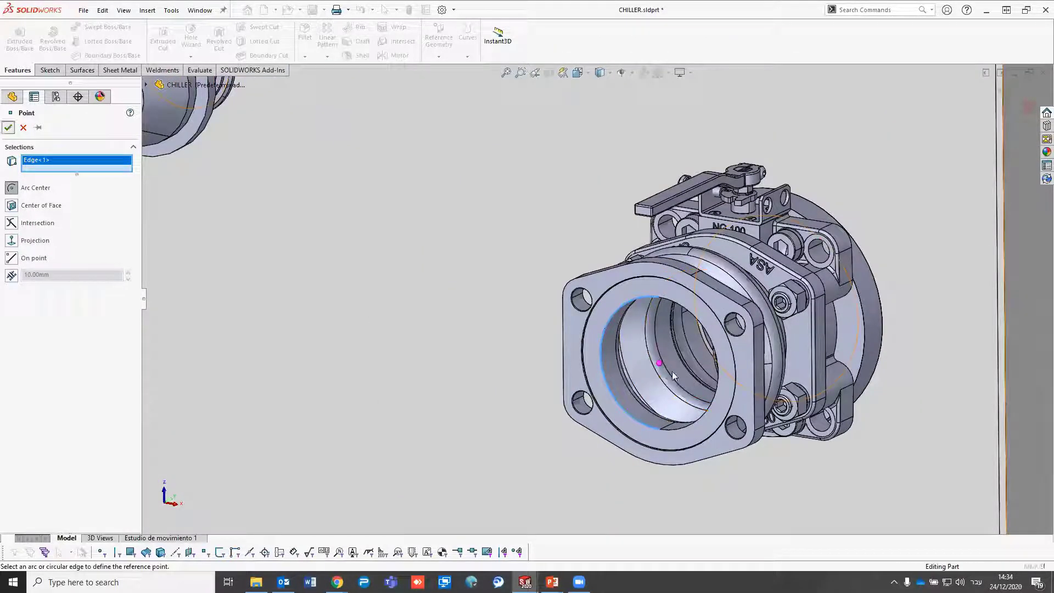
key("Return")
scroll(607, 352, "up", 5)
scroll(602, 321, "up", 1)
Zoom out to show the whole chiller with Point1–Point5, then browse the Insert menu
scroll(603, 318, "up", 5)
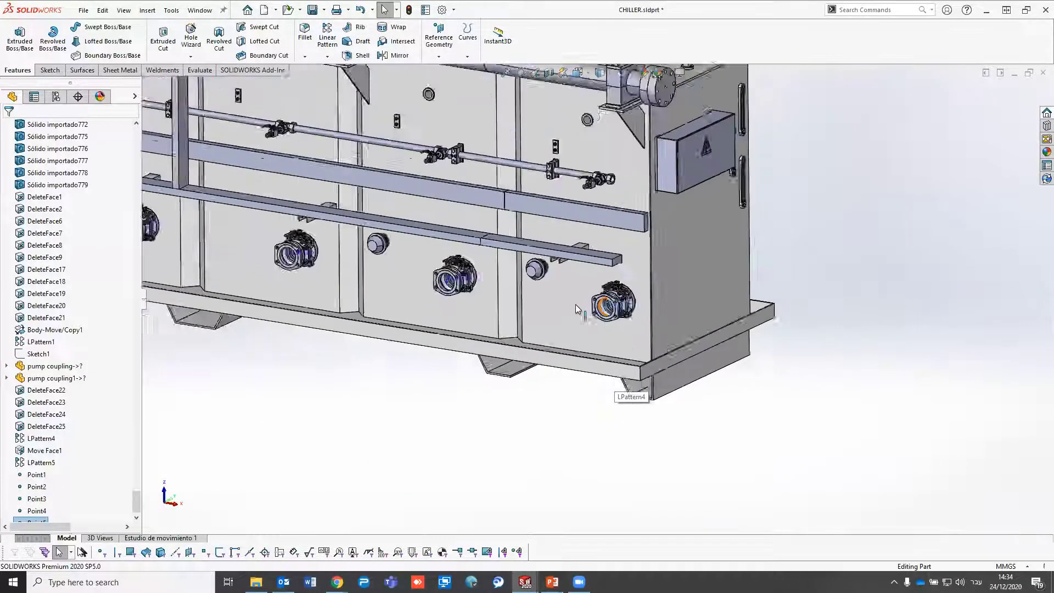
scroll(527, 290, "up", 3)
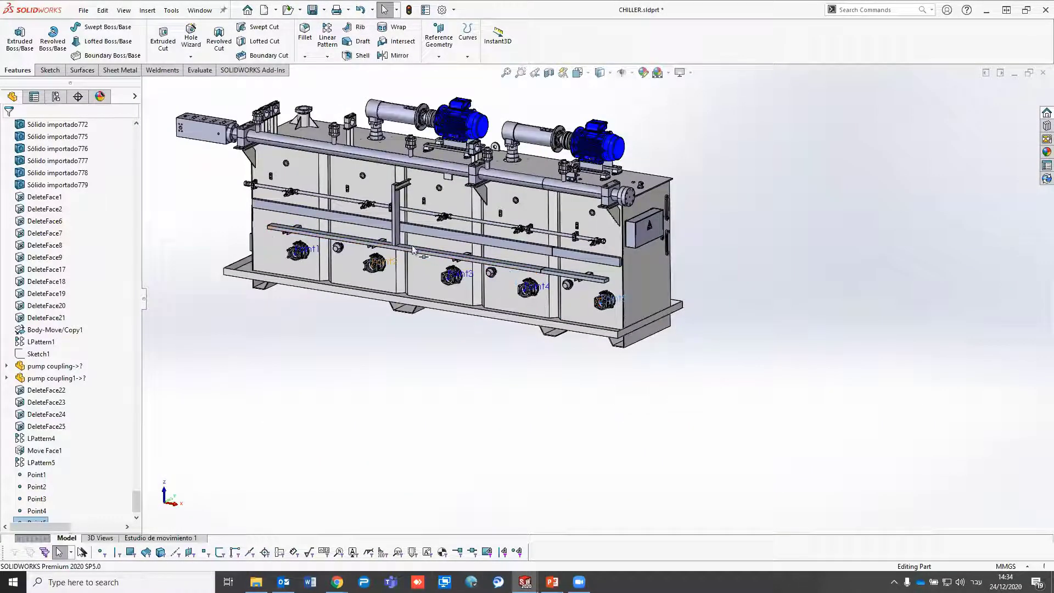
scroll(490, 281, "down", 3)
scroll(417, 241, "up", 1)
scroll(340, 337, "down", 1)
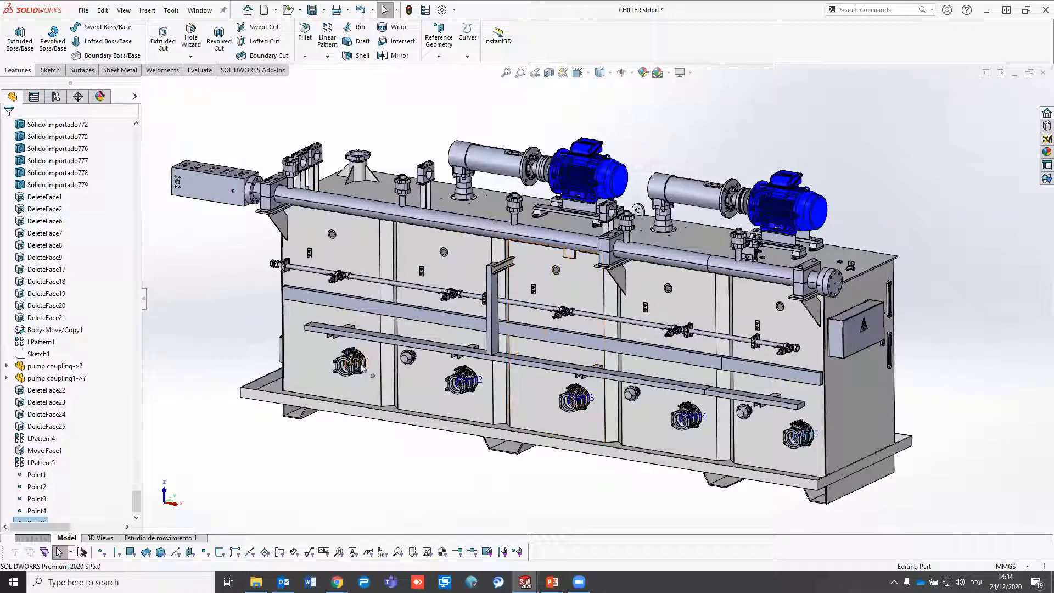
scroll(494, 285, "down", 1)
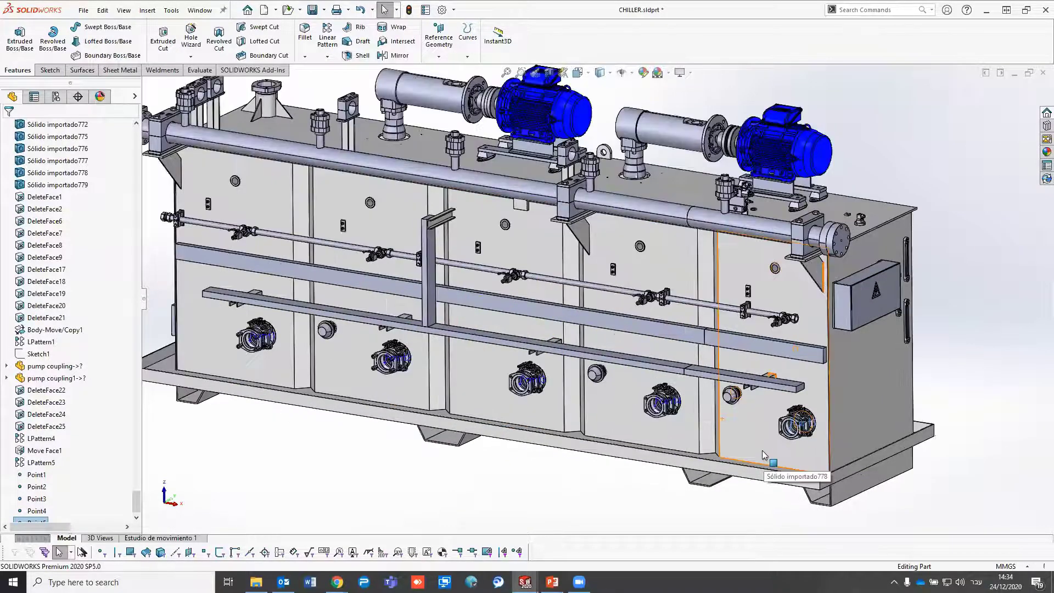
scroll(636, 232, "up", 2)
scroll(525, 157, "up", 1)
scroll(525, 158, "up", 1)
scroll(525, 156, "down", 1)
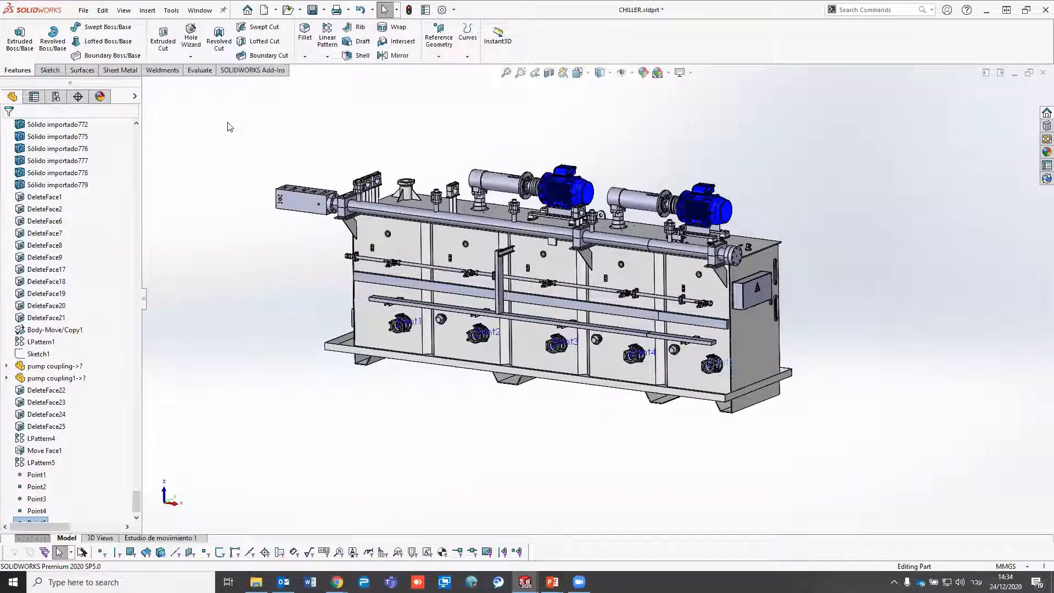
left_click(142, 11)
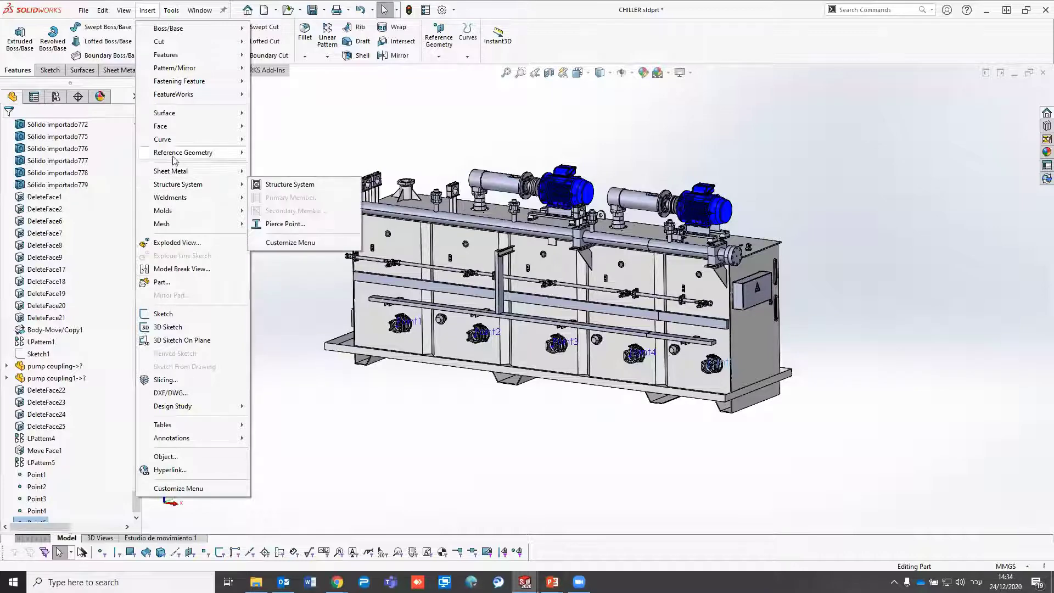
Launch Asset Publisher from the Tools menu for the CHILLER part
left_click(147, 10)
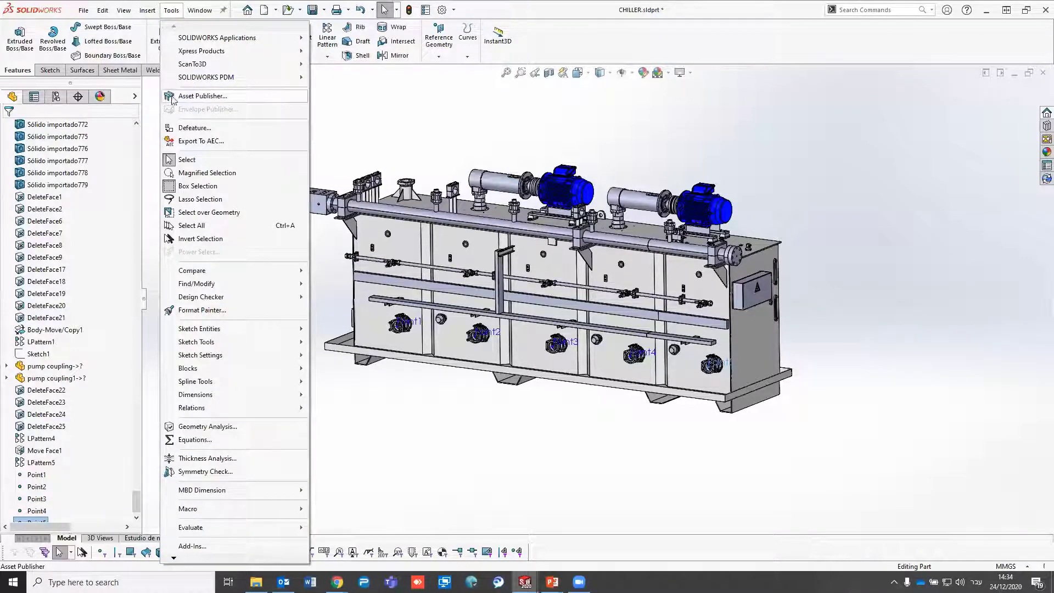
left_click(218, 97)
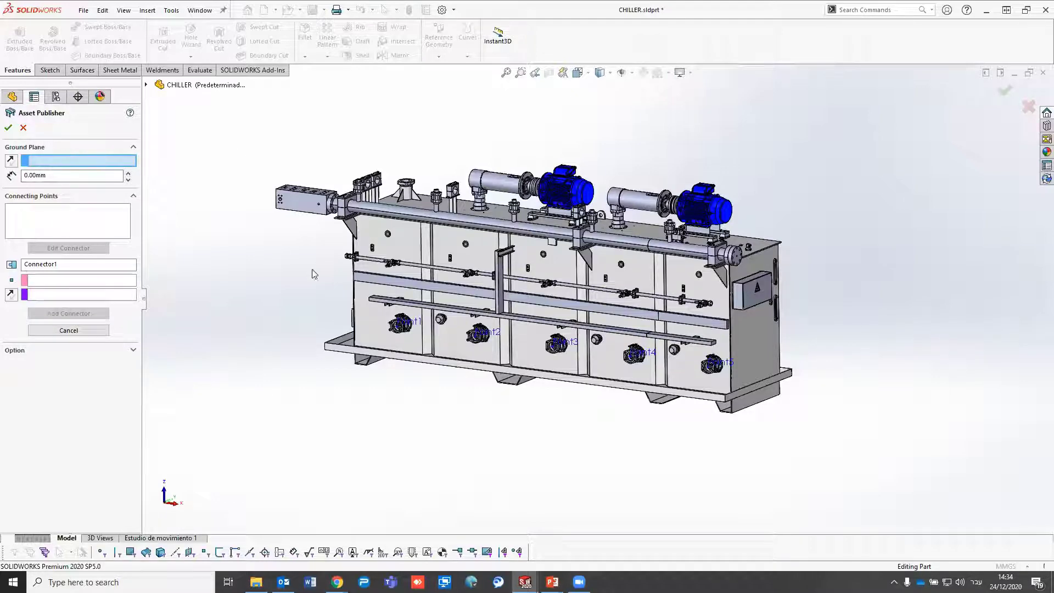
Pick the middle foot's bottom face as the Ground Plane and confirm its 0.00mm offset
scroll(531, 376, "down", 5)
scroll(530, 376, "down", 3)
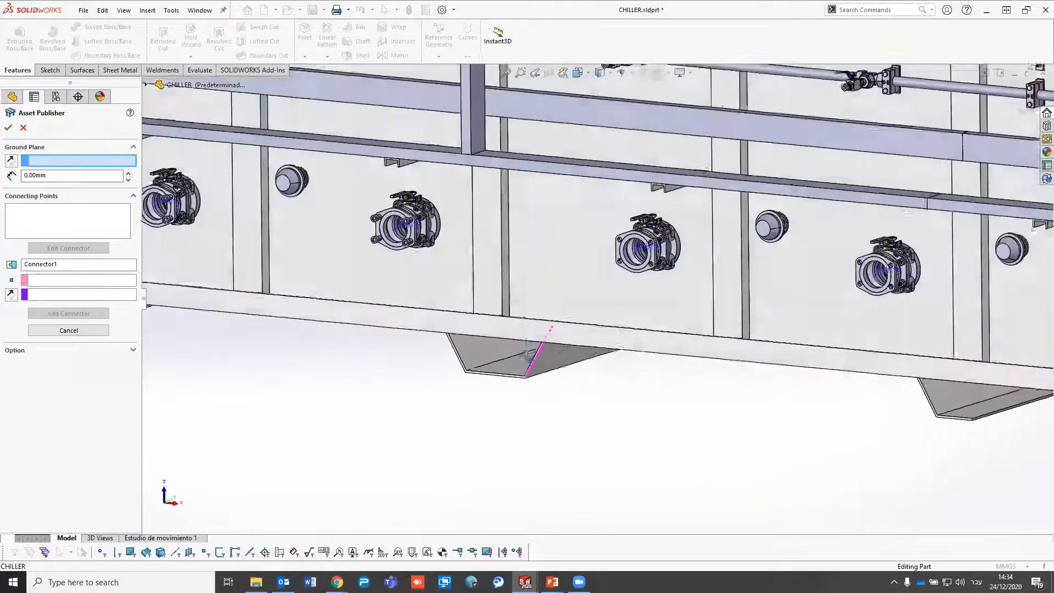
middle_click_drag(530, 376, 546, 264)
middle_click_drag(514, 384, 520, 402)
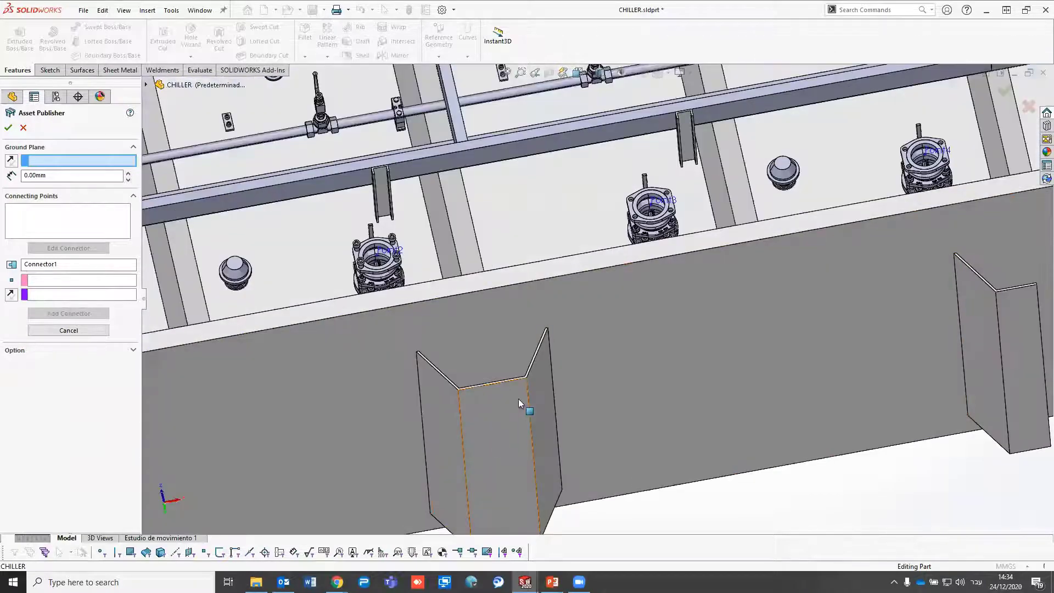
left_click(495, 432)
scroll(501, 478, "up", 5)
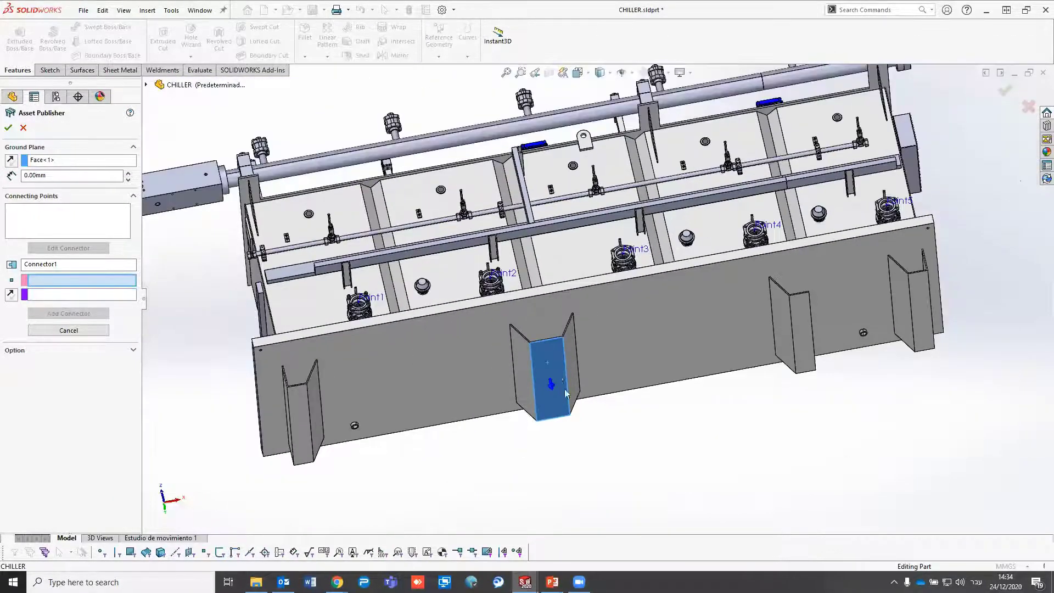
middle_click_drag(550, 377, 529, 370)
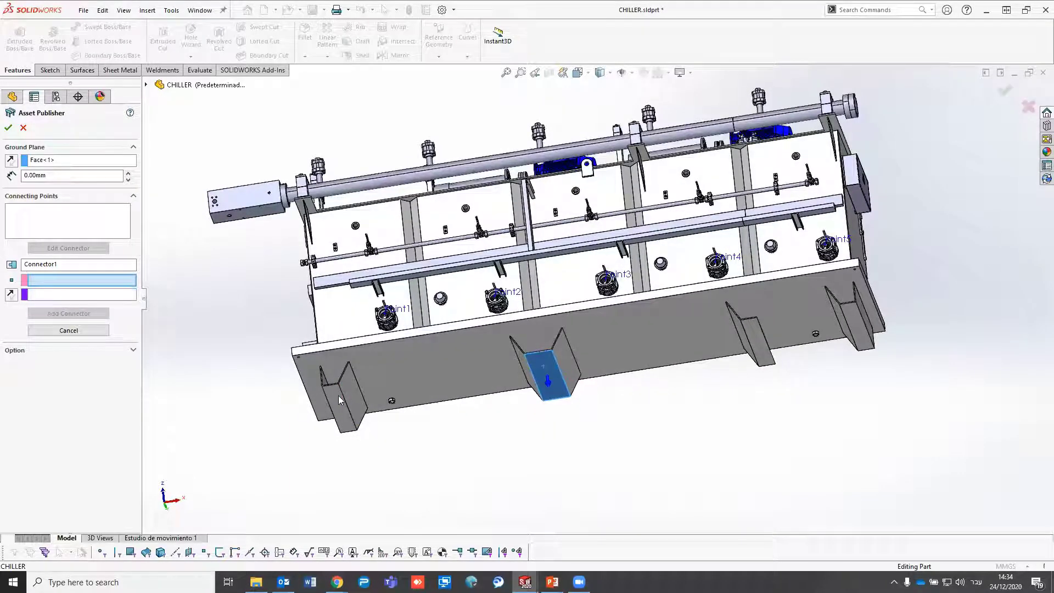
left_click_drag(82, 176, 11, 183)
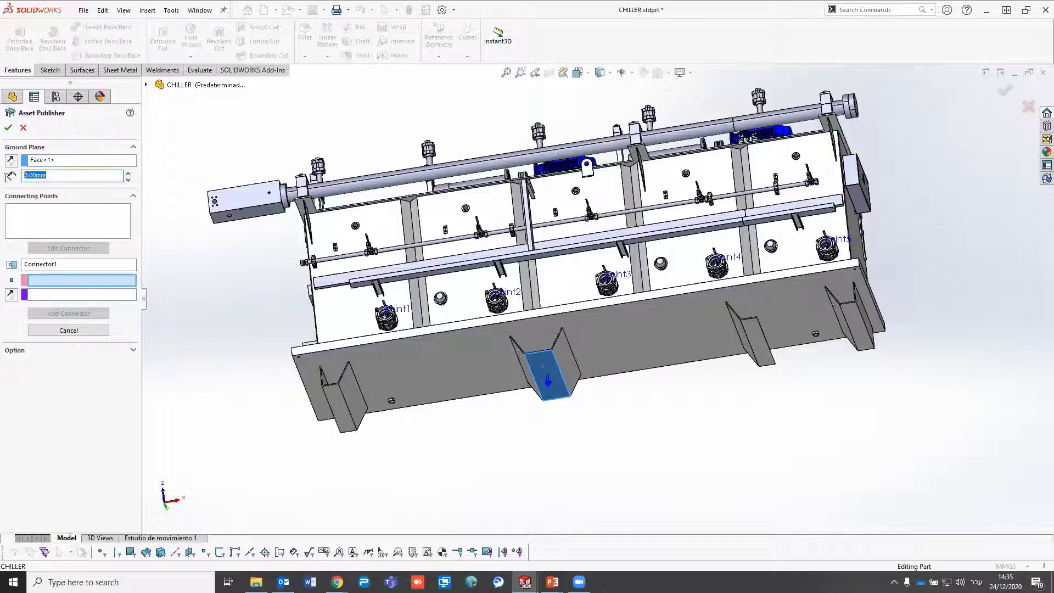
left_click(66, 174)
double_click(34, 177)
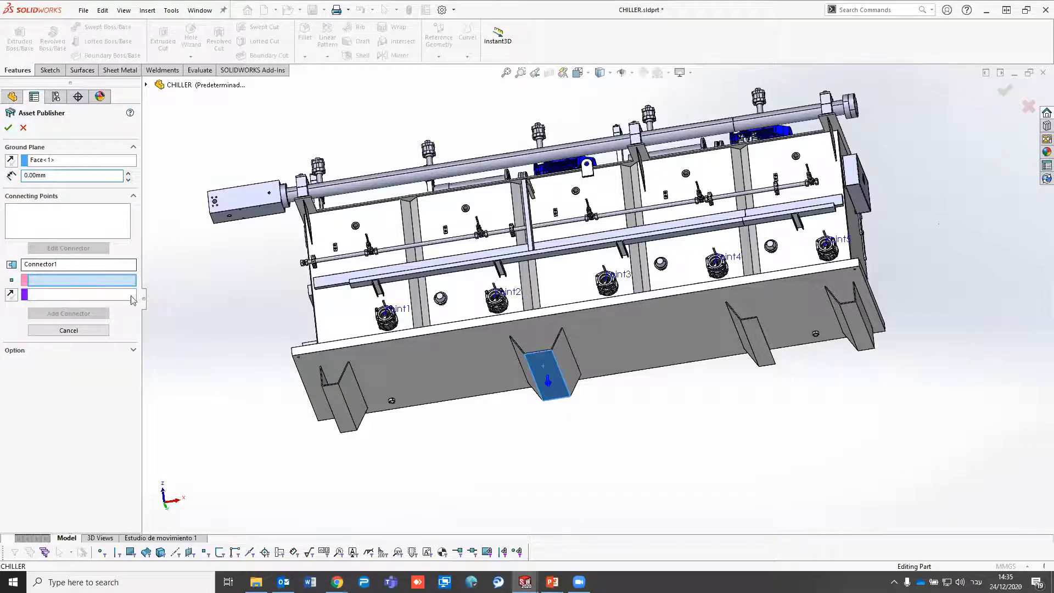
mouse_move(235, 333)
middle_mouse_down()
mouse_move(216, 404)
mouse_move(264, 372)
middle_mouse_up()
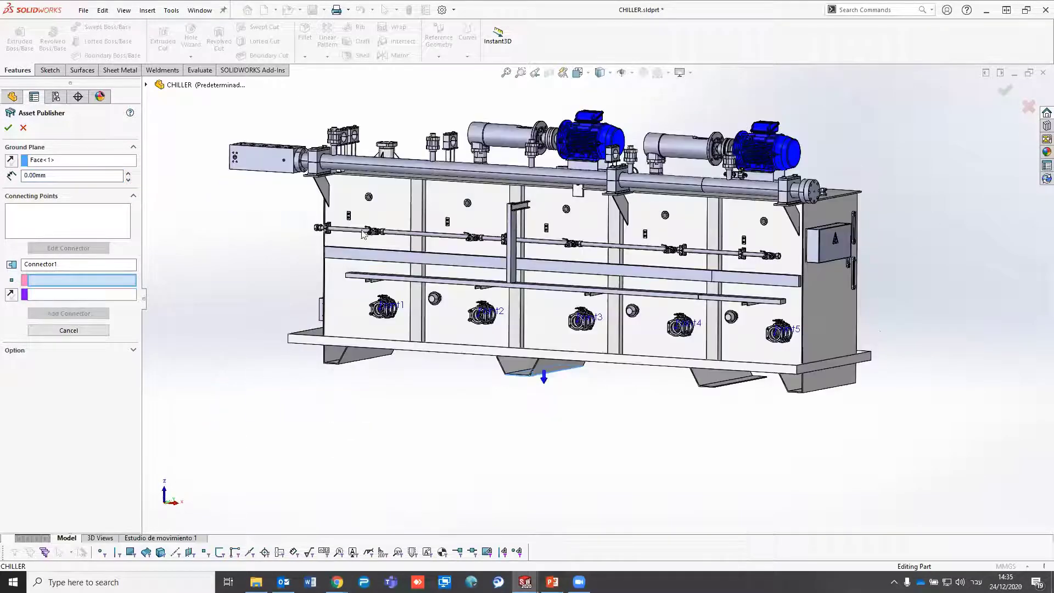
Select Point1 on the leftmost valve as Connector1's location
scroll(363, 235, "down", 3)
scroll(362, 235, "up", 3)
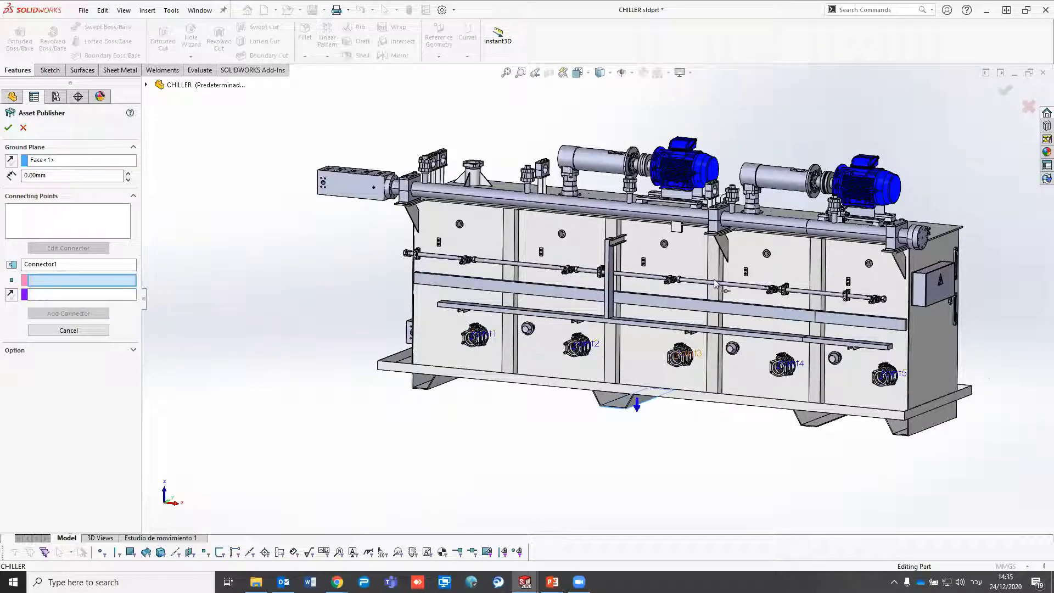
scroll(906, 177, "down", 2)
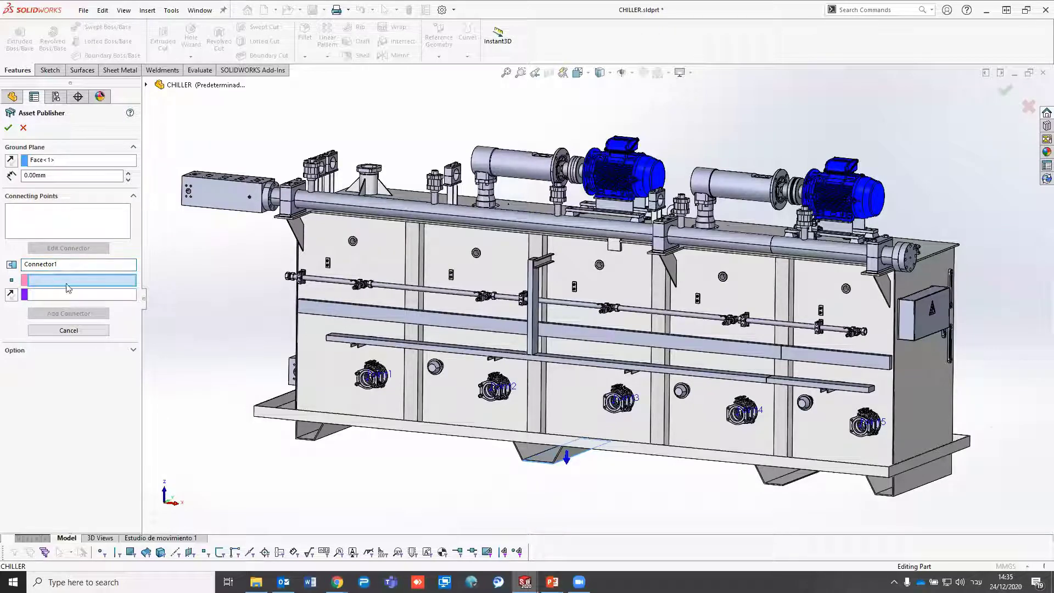
left_click(373, 385)
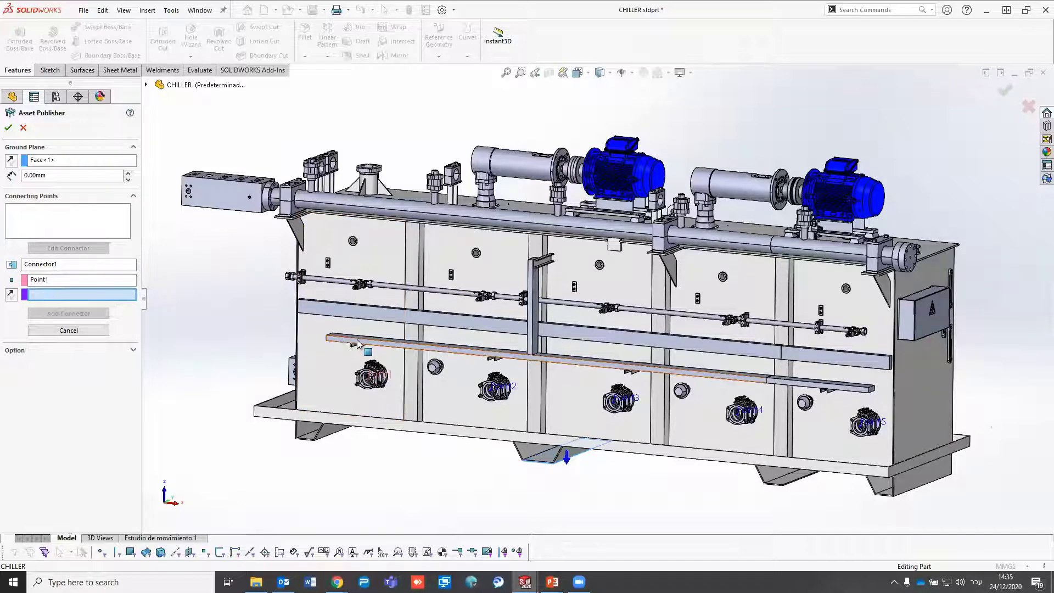
scroll(346, 357, "down", 3)
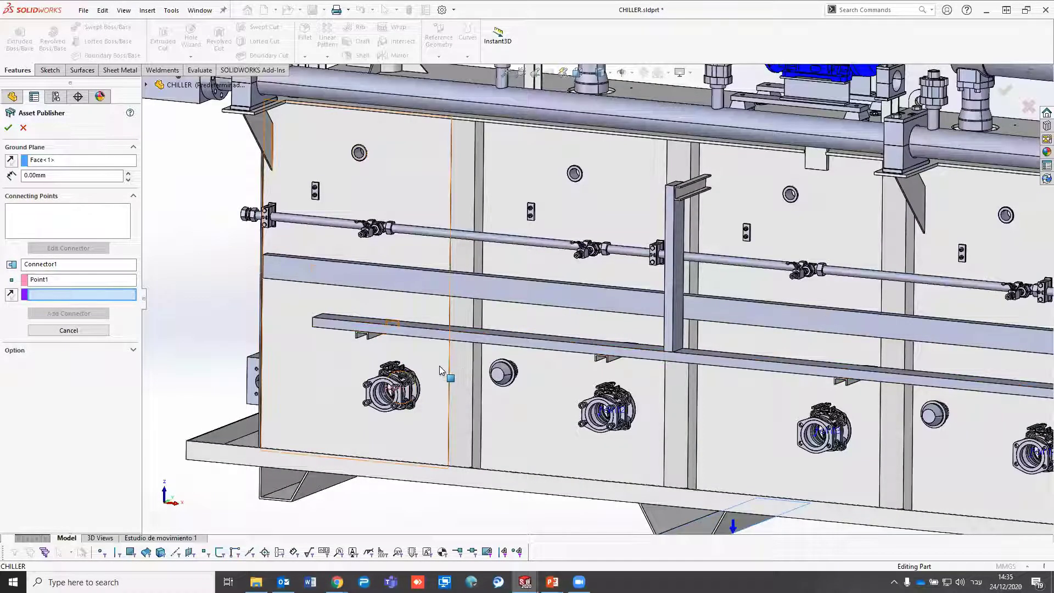
scroll(407, 403, "up", 2)
scroll(407, 403, "up", 2)
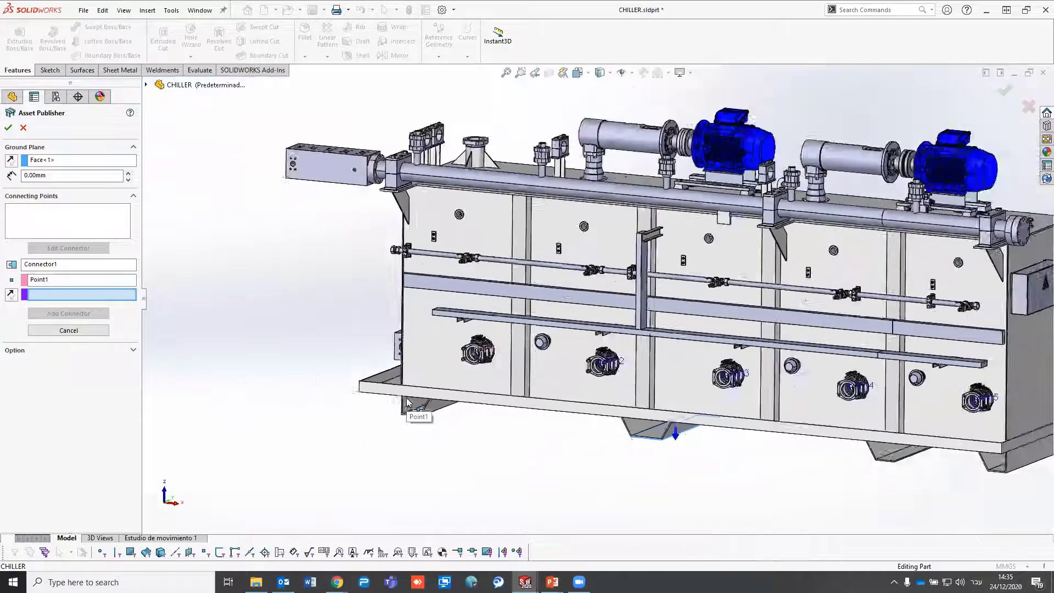
scroll(407, 402, "up", 1)
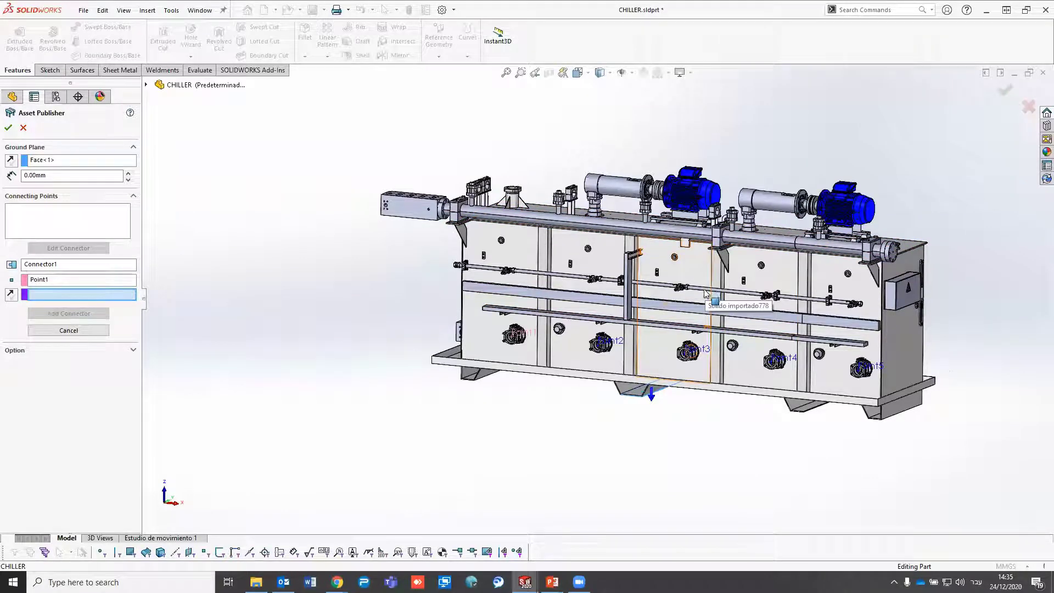
scroll(708, 294, "down", 1)
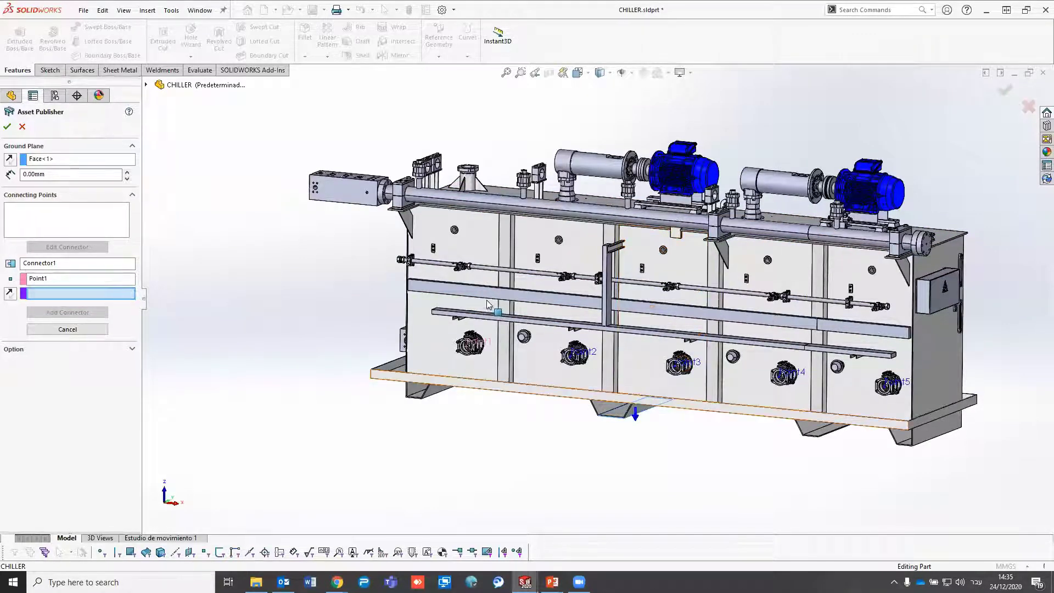
scroll(588, 287, "down", 1)
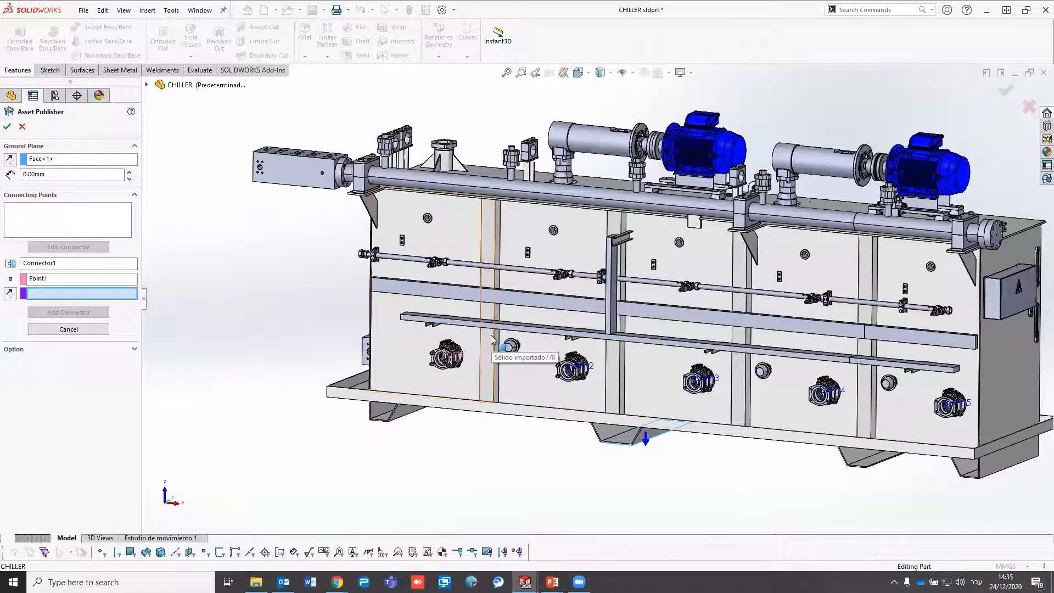
scroll(492, 339, "down", 1)
scroll(428, 393, "down", 2)
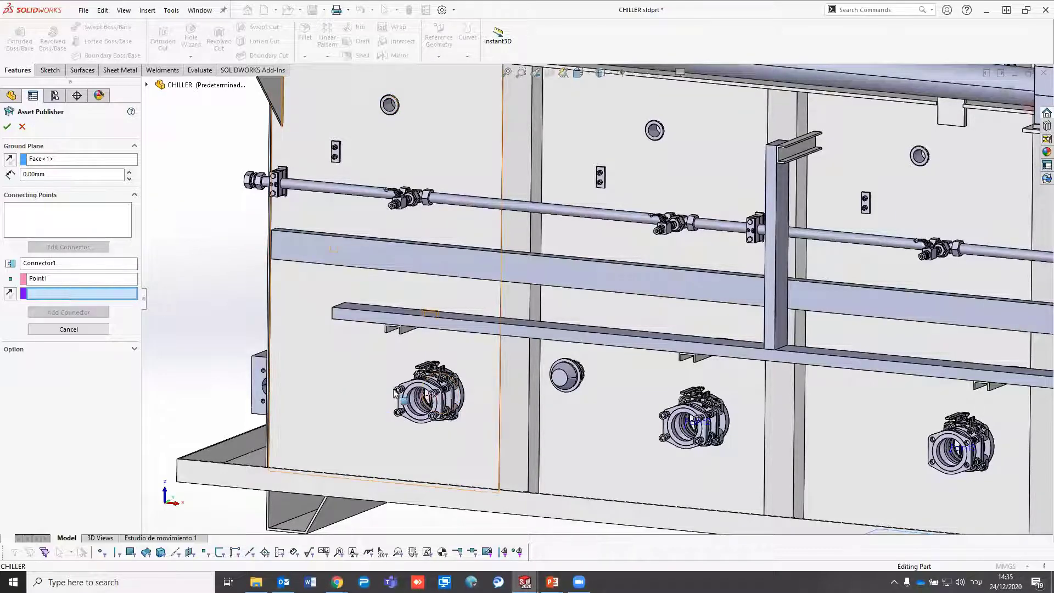
scroll(417, 403, "down", 1)
scroll(450, 417, "down", 1)
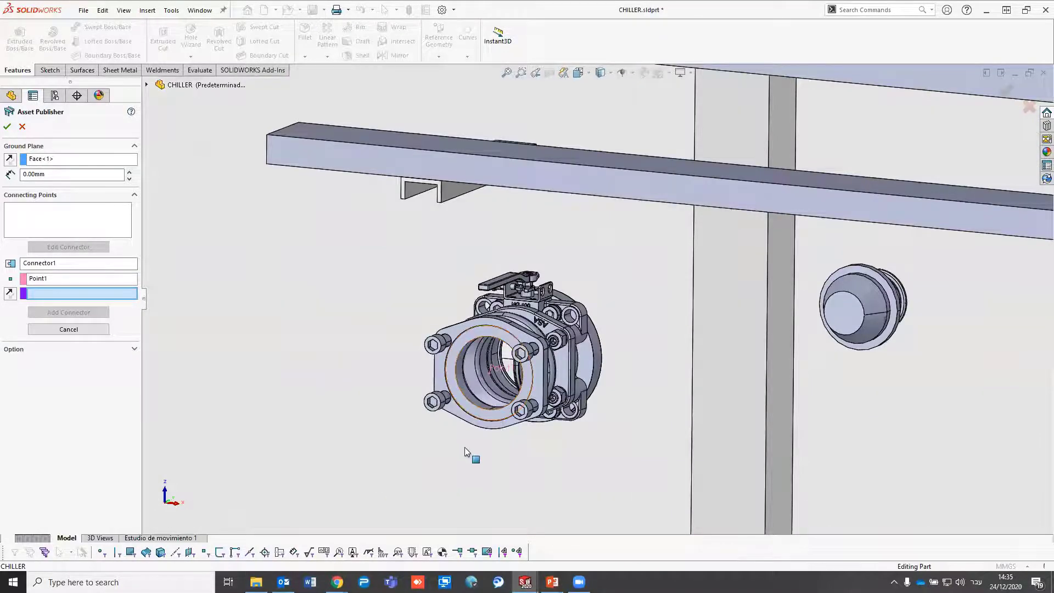
Use the valve flange's ring face (Face<2>) as Connector1's direction
left_click(457, 382)
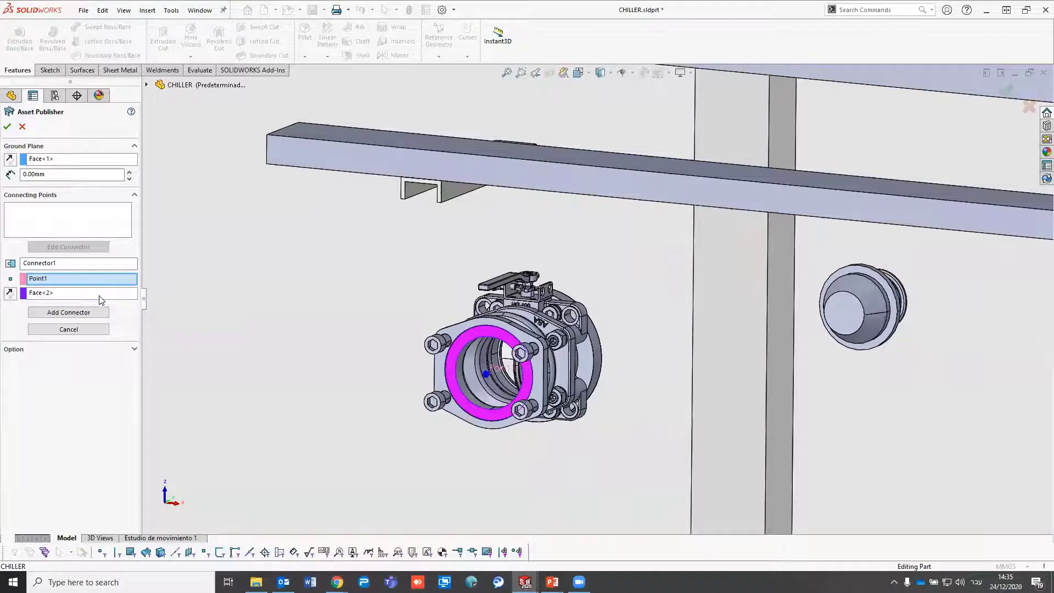
scroll(464, 405, "up", 2)
scroll(530, 348, "down", 1)
scroll(648, 343, "down", 1)
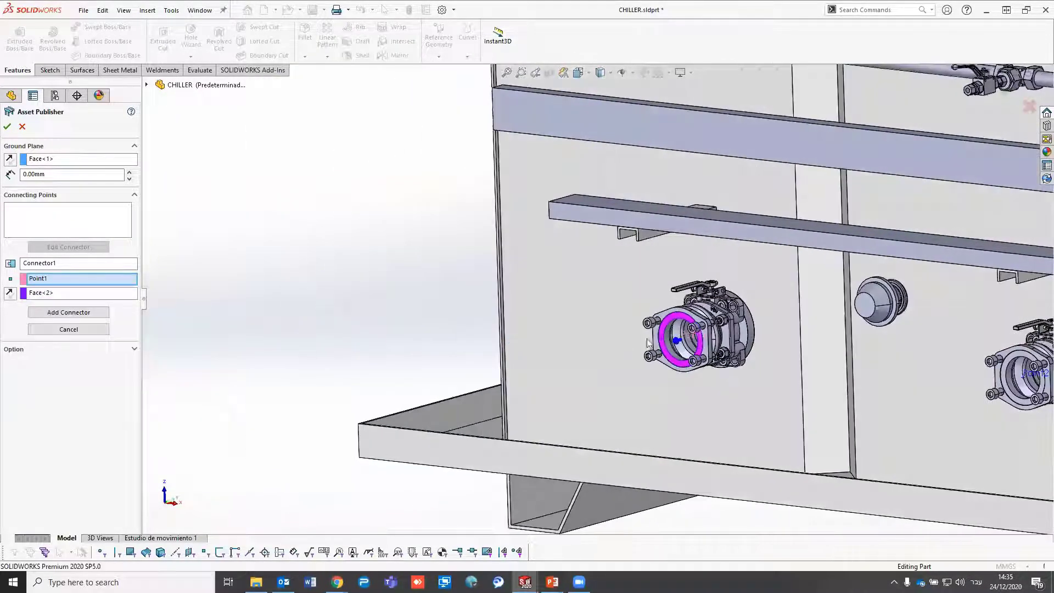
scroll(707, 329, "down", 1)
scroll(707, 330, "down", 1)
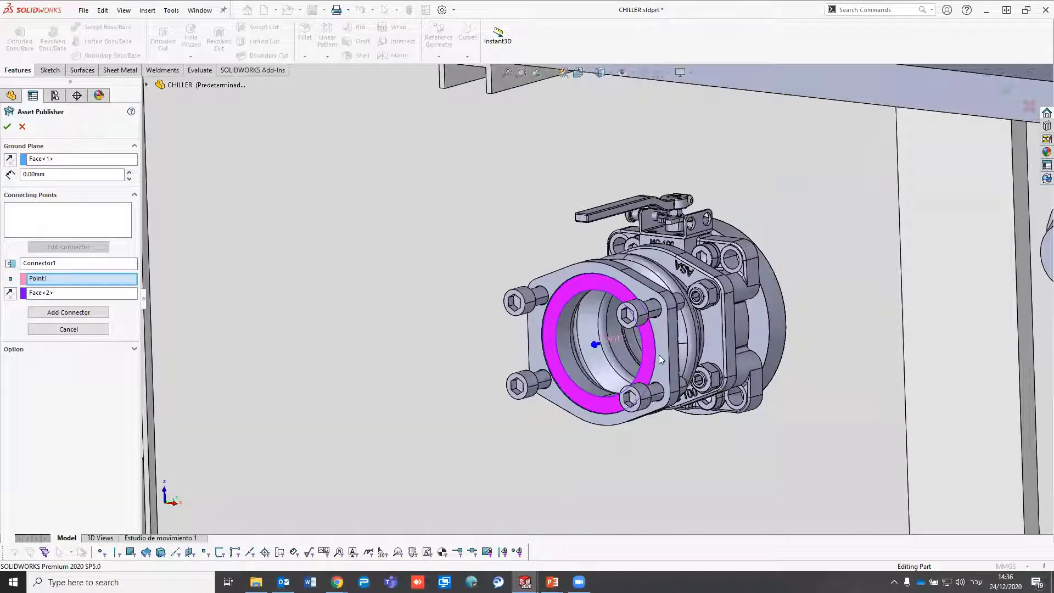
scroll(657, 358, "up", 1)
scroll(651, 359, "up", 1)
scroll(642, 360, "up", 1)
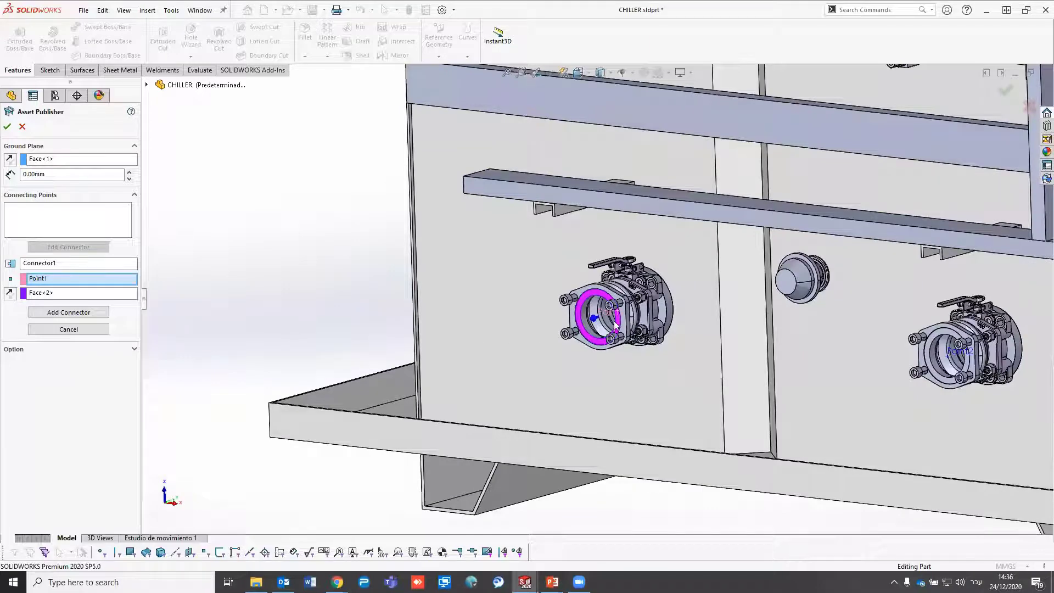
scroll(615, 325, "down", 1)
scroll(631, 325, "down", 1)
scroll(672, 326, "down", 2)
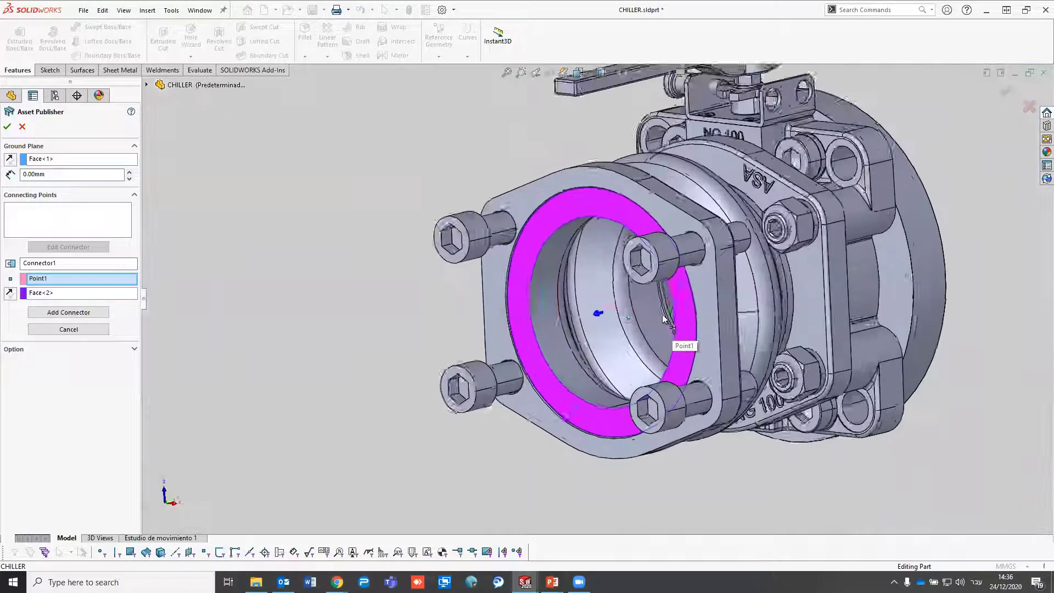
scroll(663, 319, "up", 1)
scroll(593, 351, "up", 2)
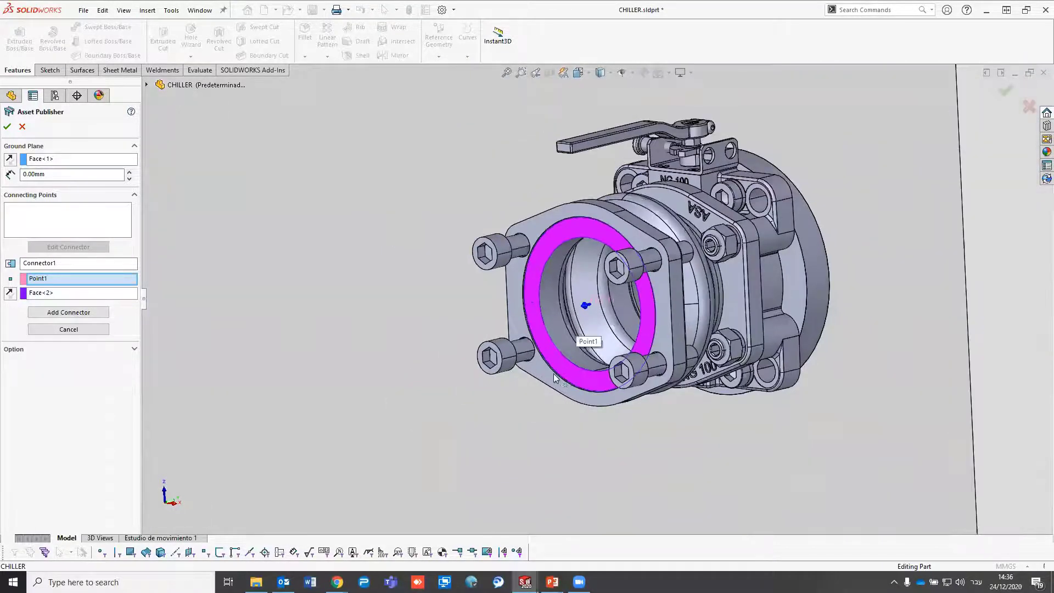
scroll(555, 378, "up", 2)
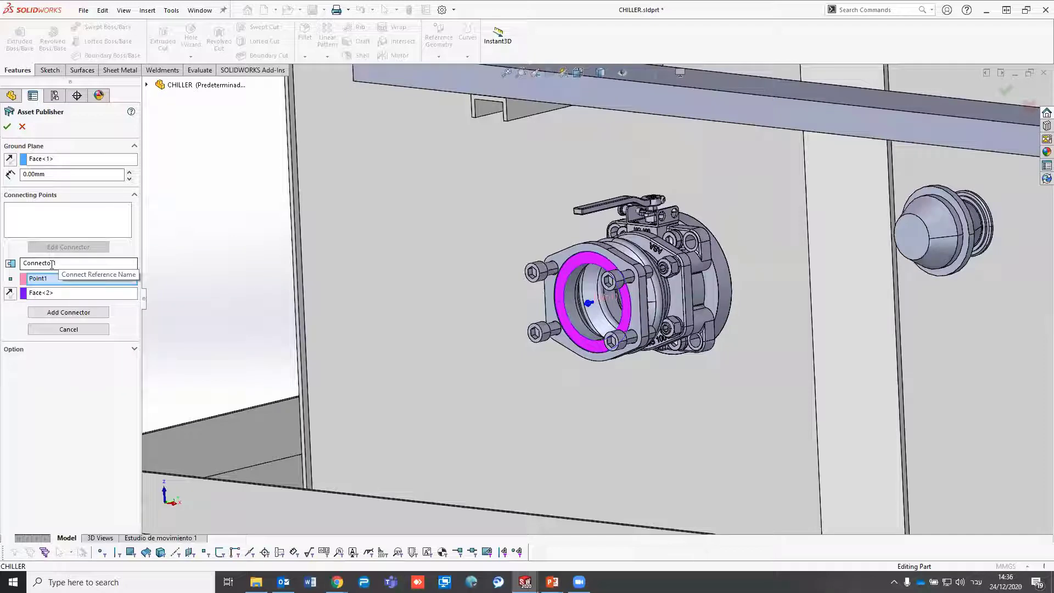
Add Connector2 at the second valve's point, directed by its circular edge
left_click(68, 312)
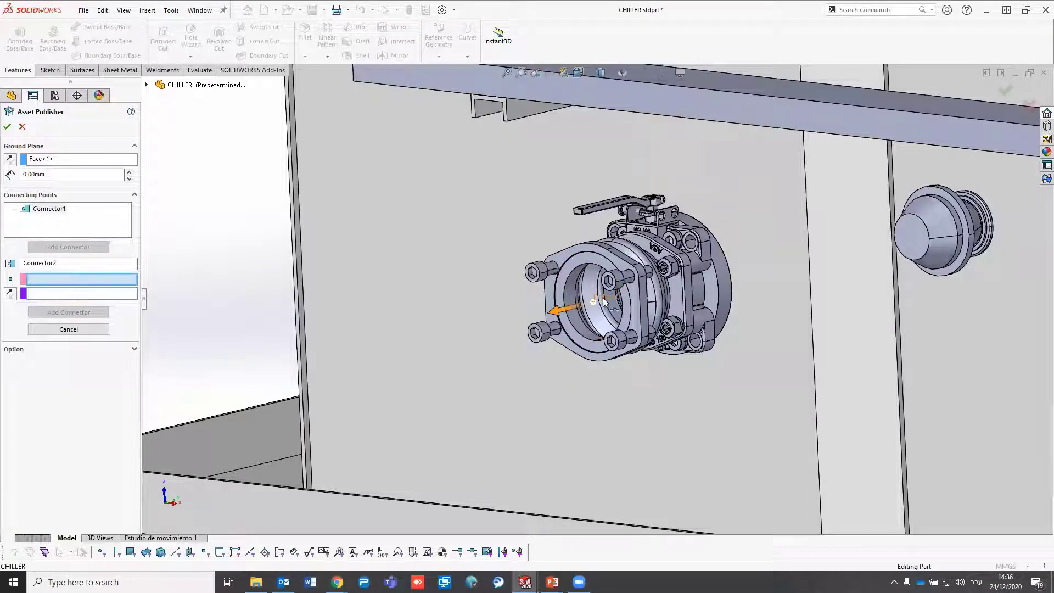
scroll(496, 393, "up", 3)
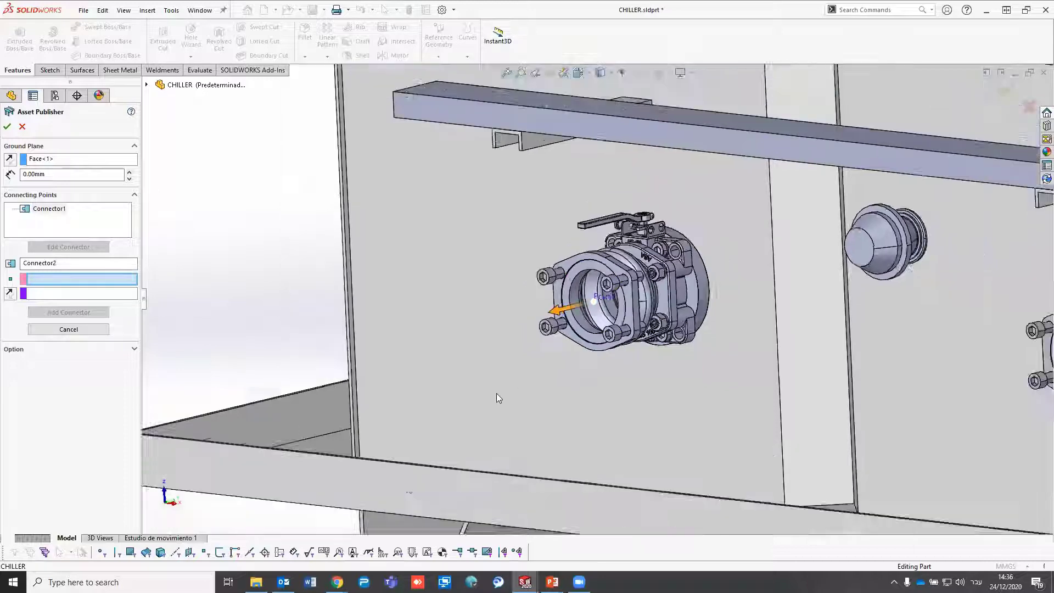
scroll(483, 384, "up", 3)
scroll(465, 381, "up", 3)
scroll(659, 285, "down", 1)
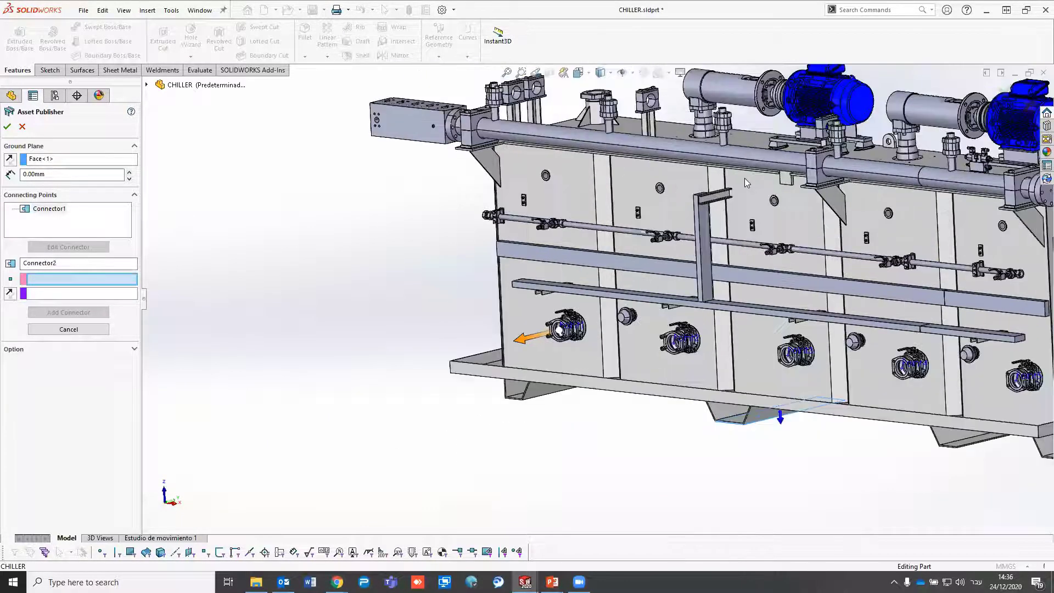
scroll(619, 372, "down", 1)
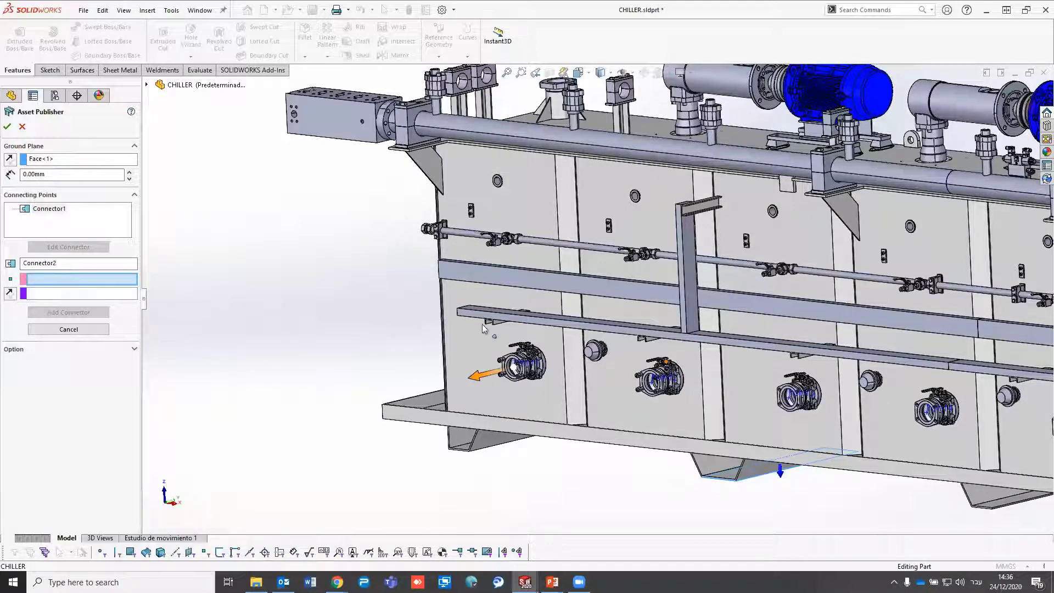
scroll(671, 392, "down", 1)
left_click(641, 375)
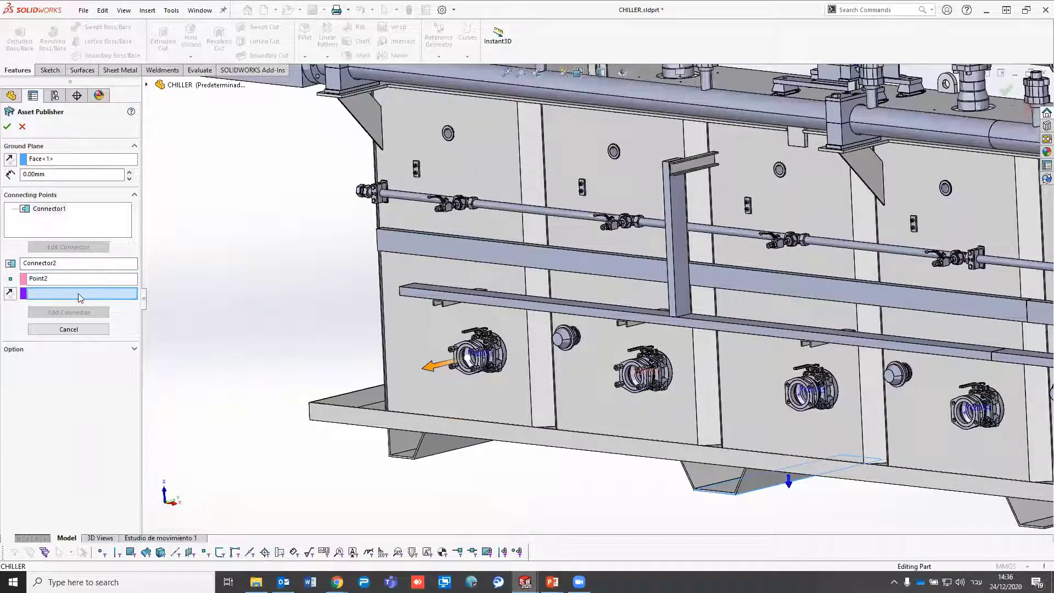
scroll(621, 366, "down", 2)
left_click(617, 354)
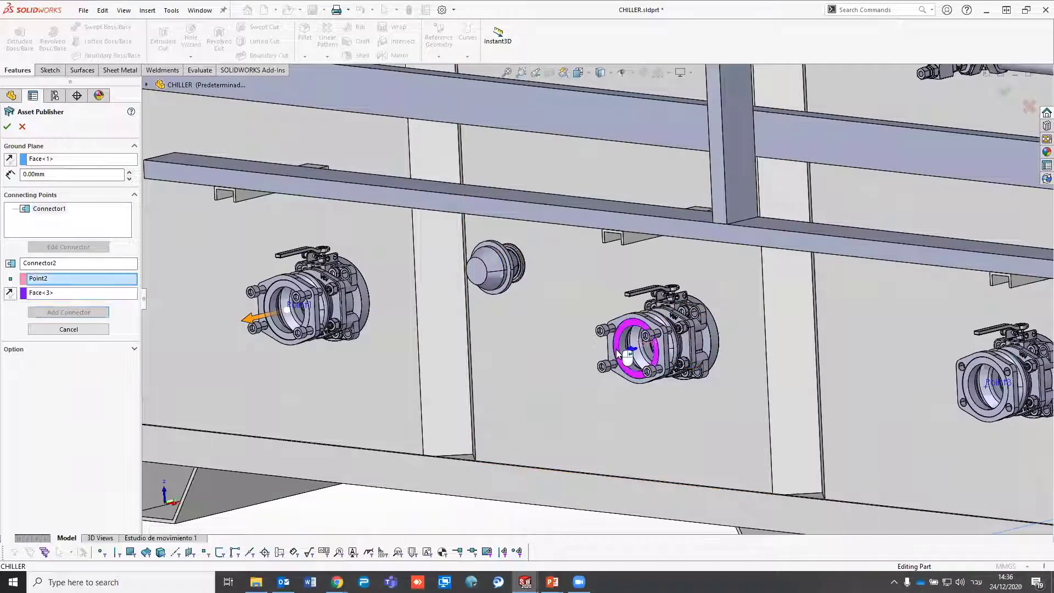
Add Connector3 and Connector4 on the next valves, each using its point and circular edge
left_click(985, 391)
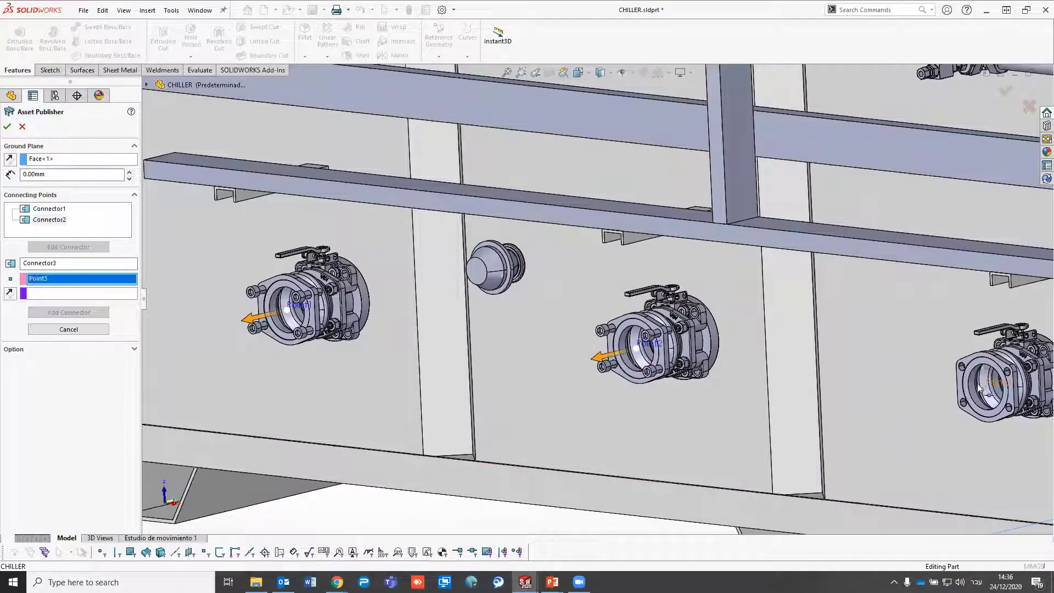
left_click(980, 408)
scroll(981, 408, "up", 5)
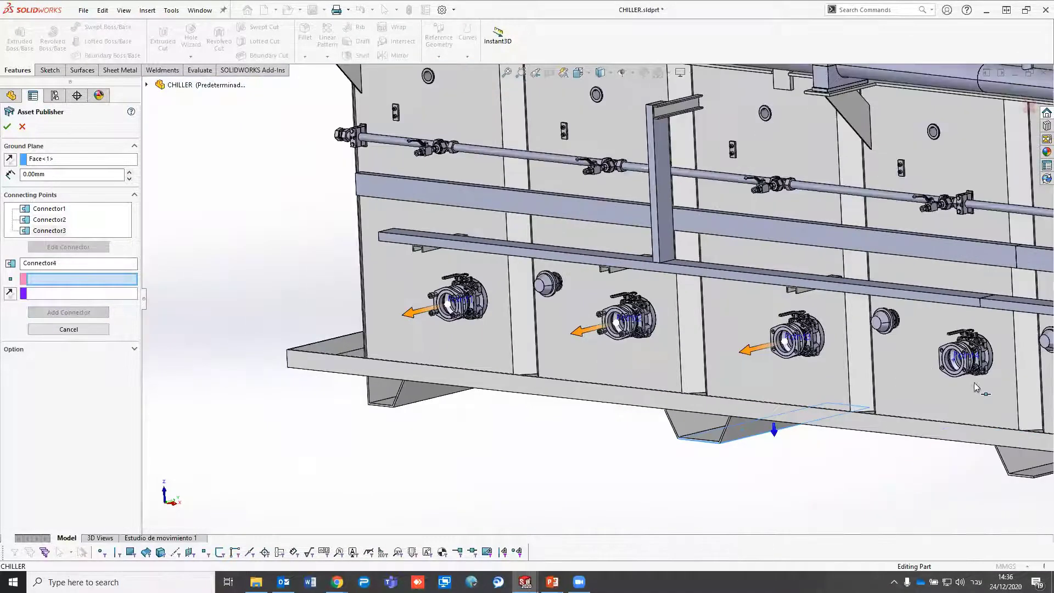
scroll(806, 369, "down", 7)
left_click(806, 369)
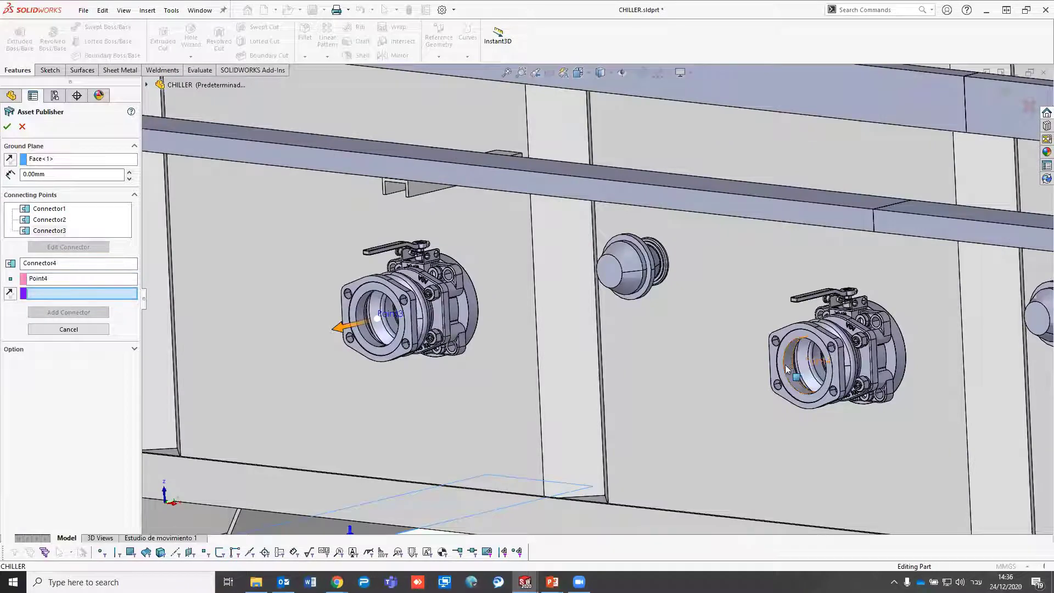
left_click(782, 369)
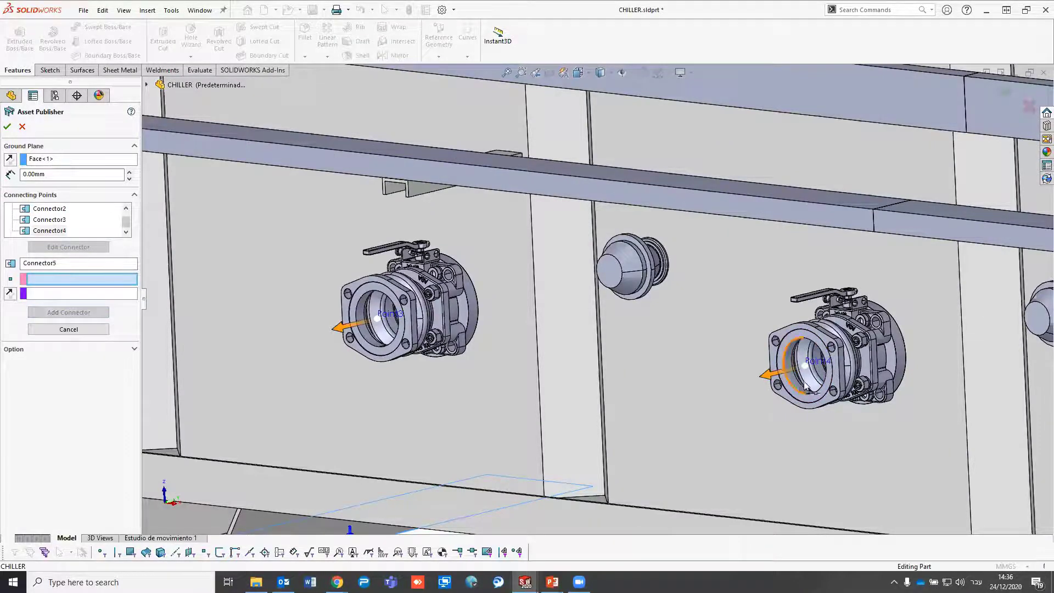
Add Connector5 at Point5 on the fifth valve
scroll(782, 369, "up", 5)
scroll(955, 357, "down", 5)
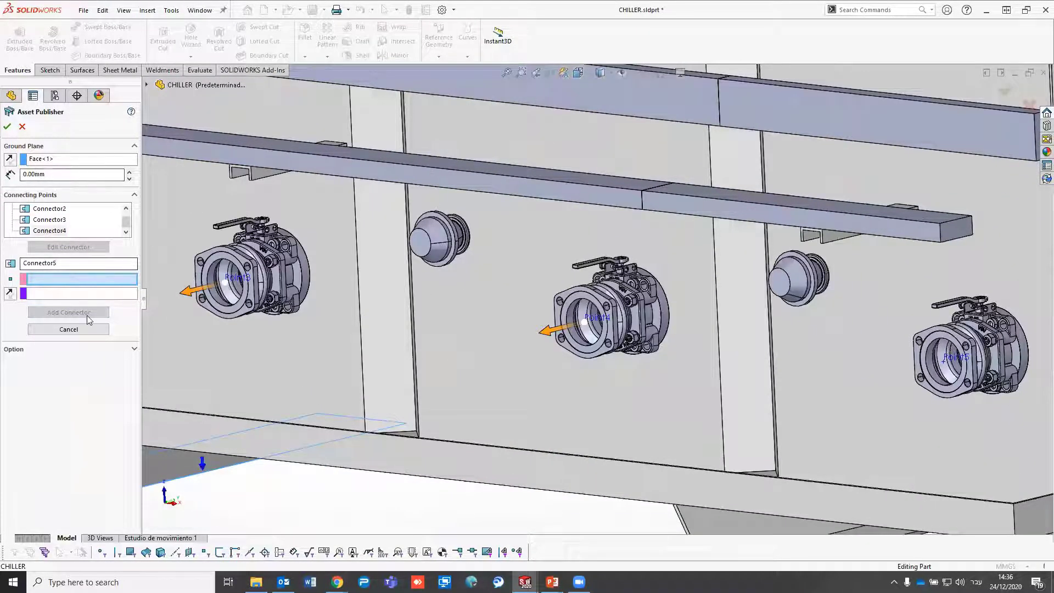
left_click(948, 363)
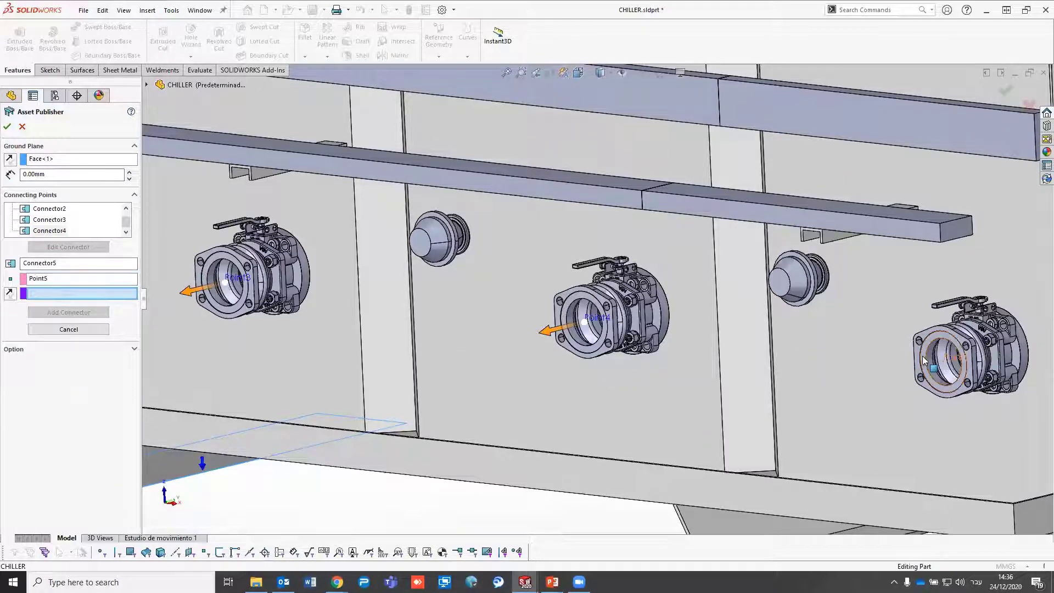
scroll(900, 432, "up", 4)
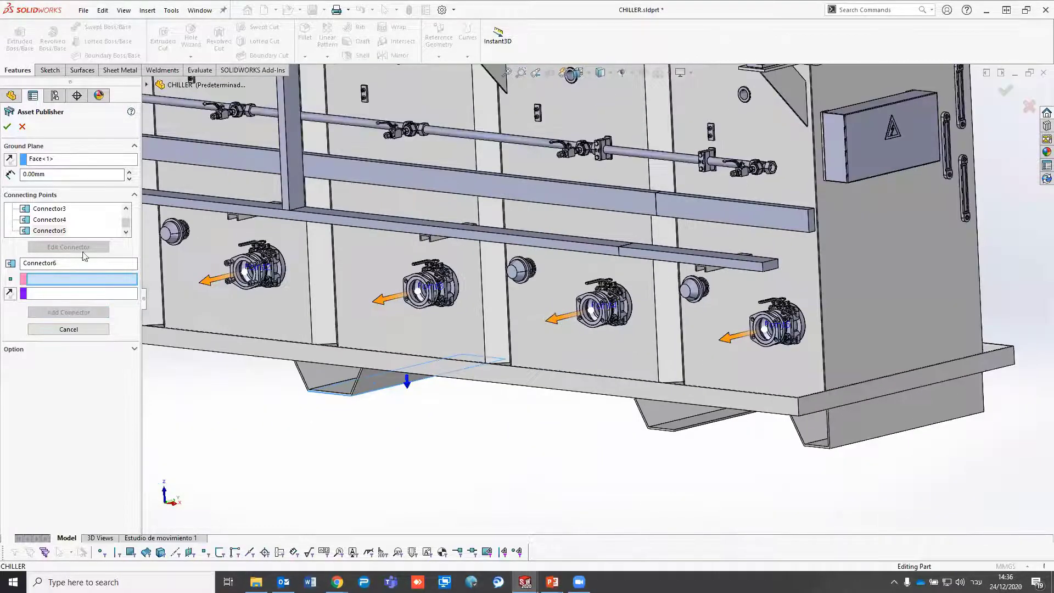
scroll(60, 227, "up", 1)
Fit the chiller in view and expand Published References to show Ground Plane and Connector1–5
scroll(49, 216, "down", 1)
scroll(59, 232, "up", 1)
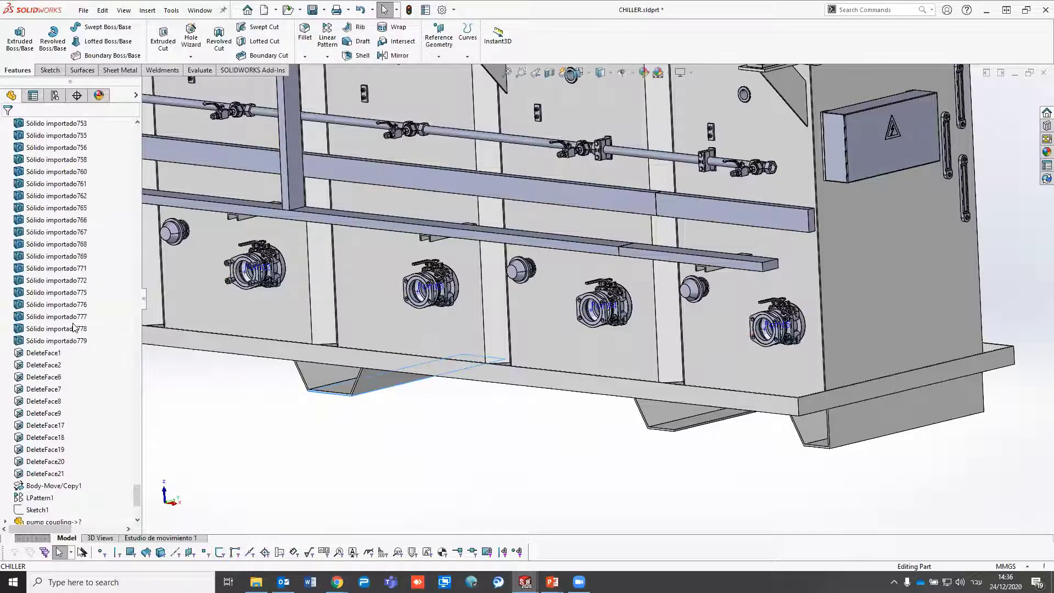
left_click_drag(136, 500, 121, 129)
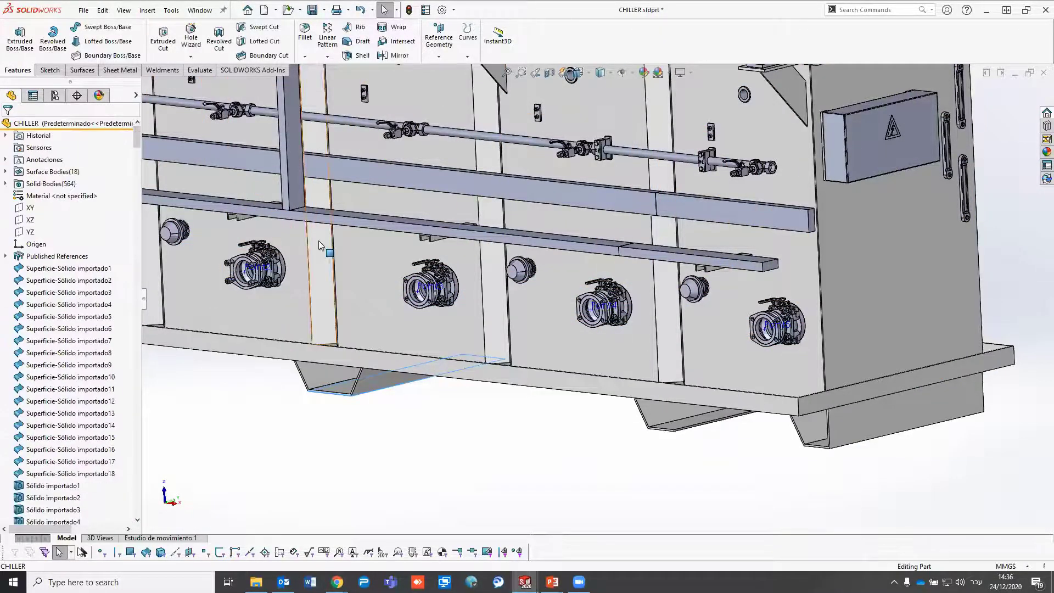
key("f")
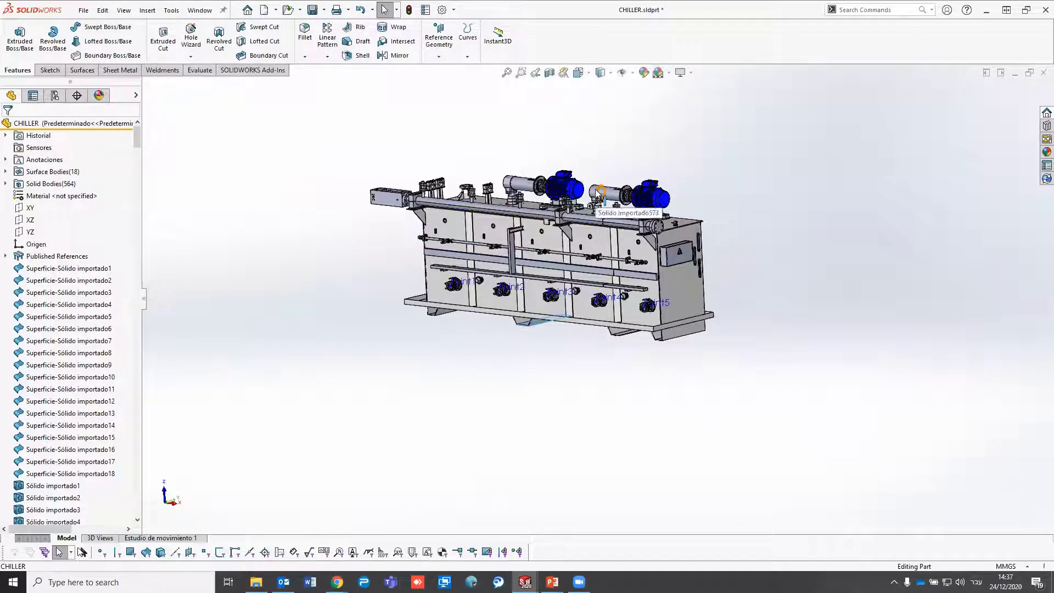
left_click(49, 258)
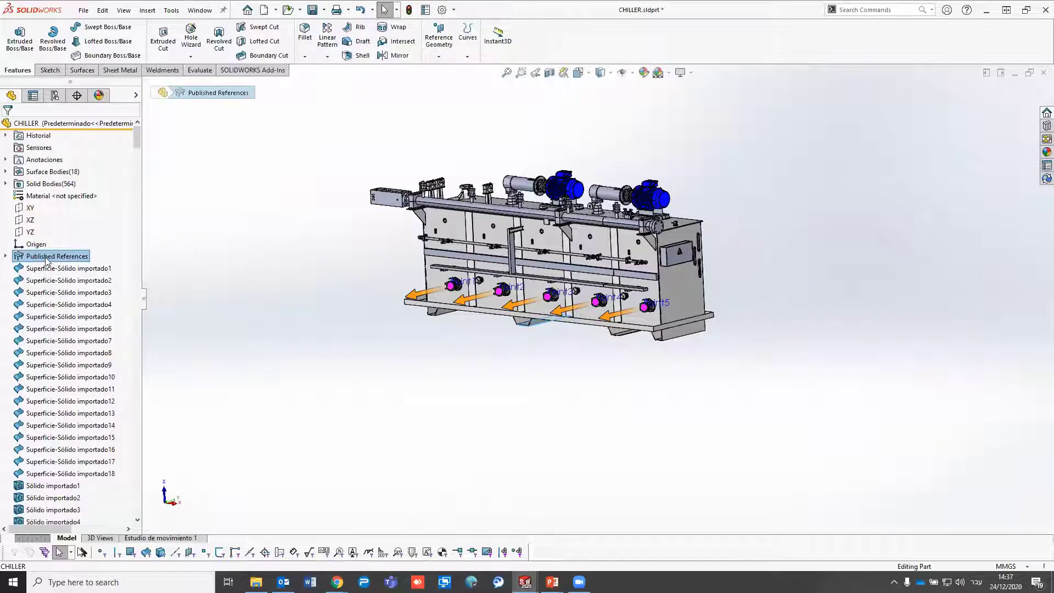
left_click(7, 257)
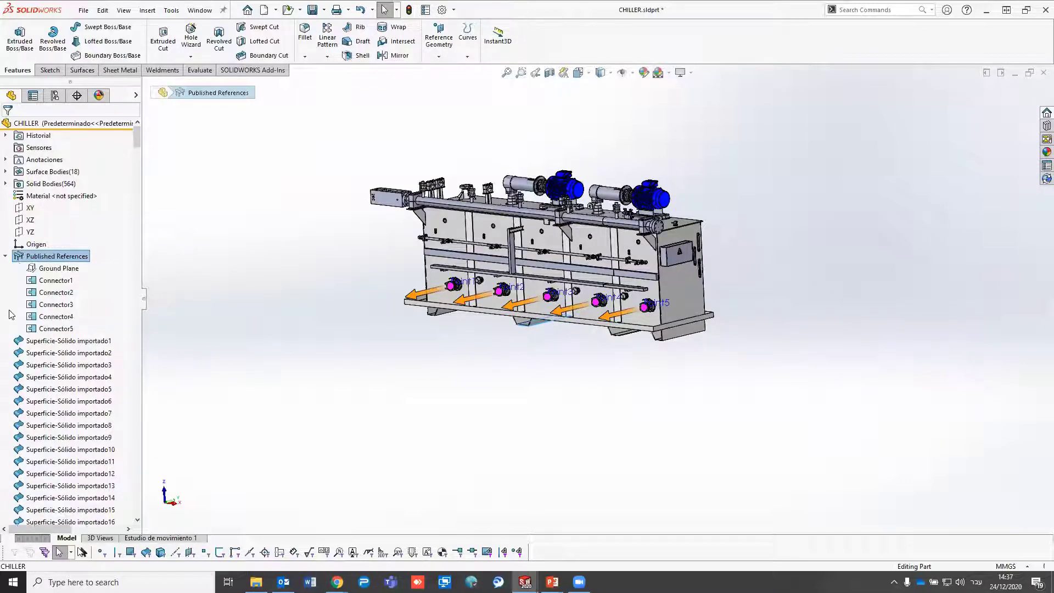
left_click(60, 270)
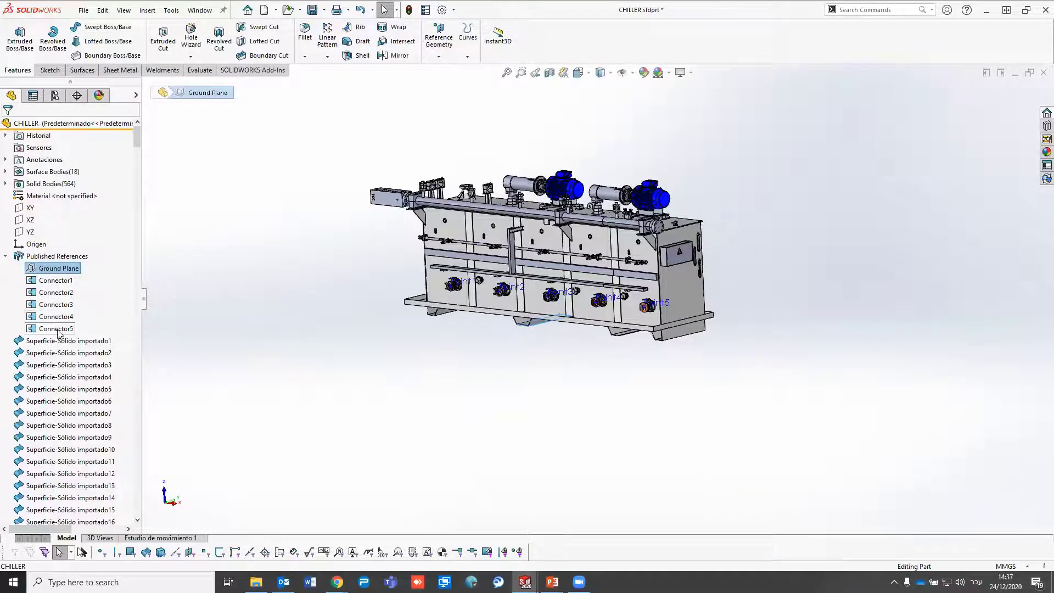
left_click(44, 257)
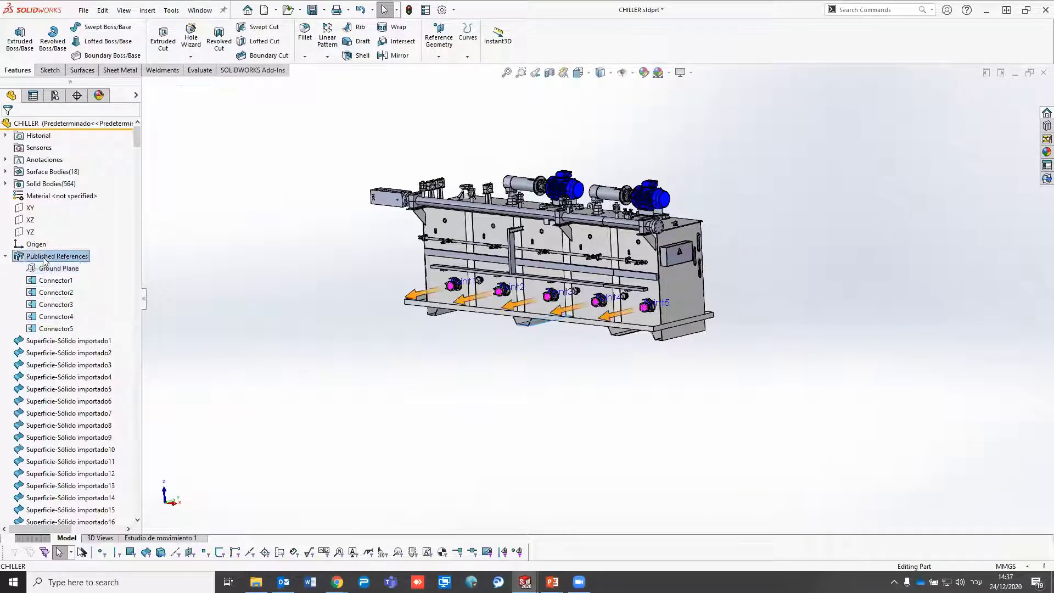
Reopen Published References with Edit Feature, accept it, and save the CHILLER part
right_click(36, 258)
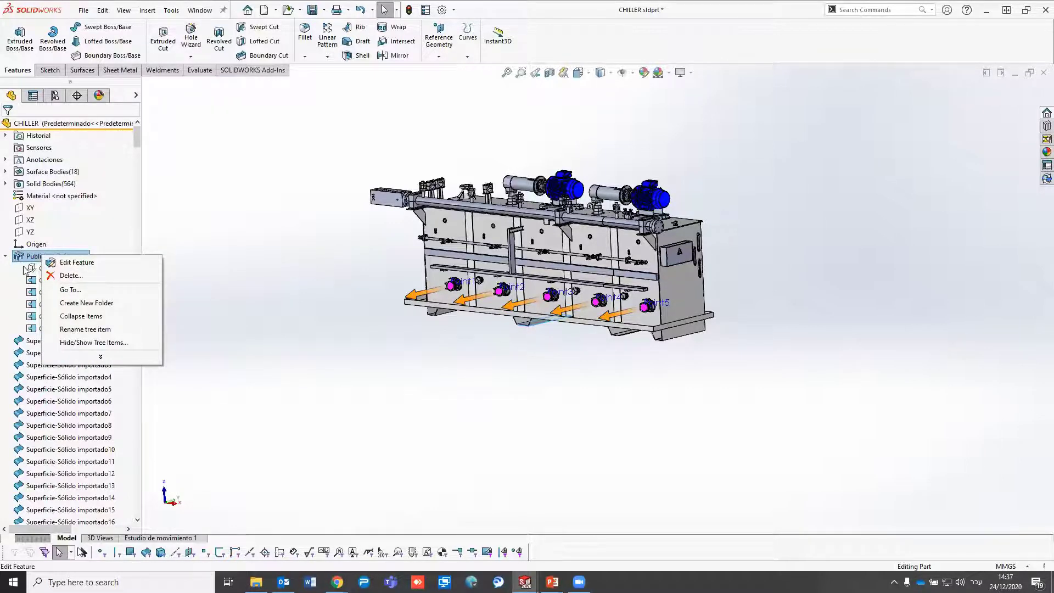
right_click(30, 262)
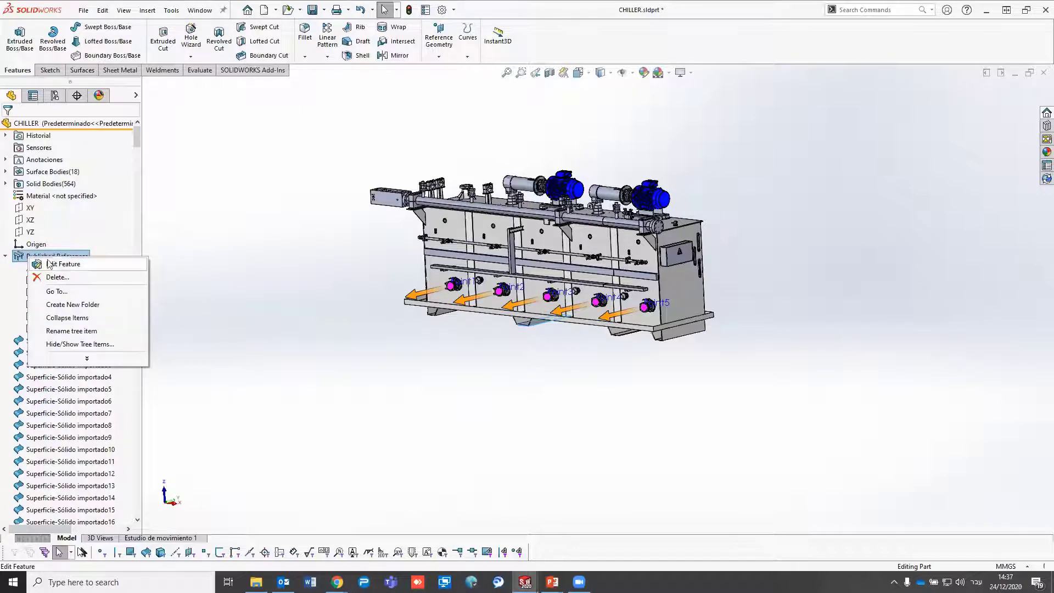
left_click(57, 265)
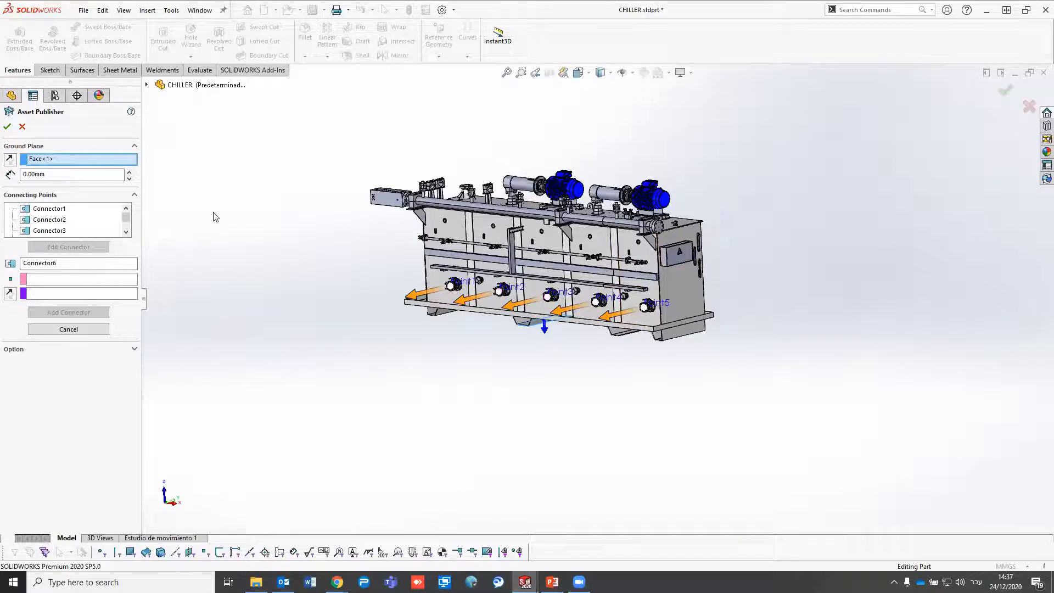
left_click(9, 130)
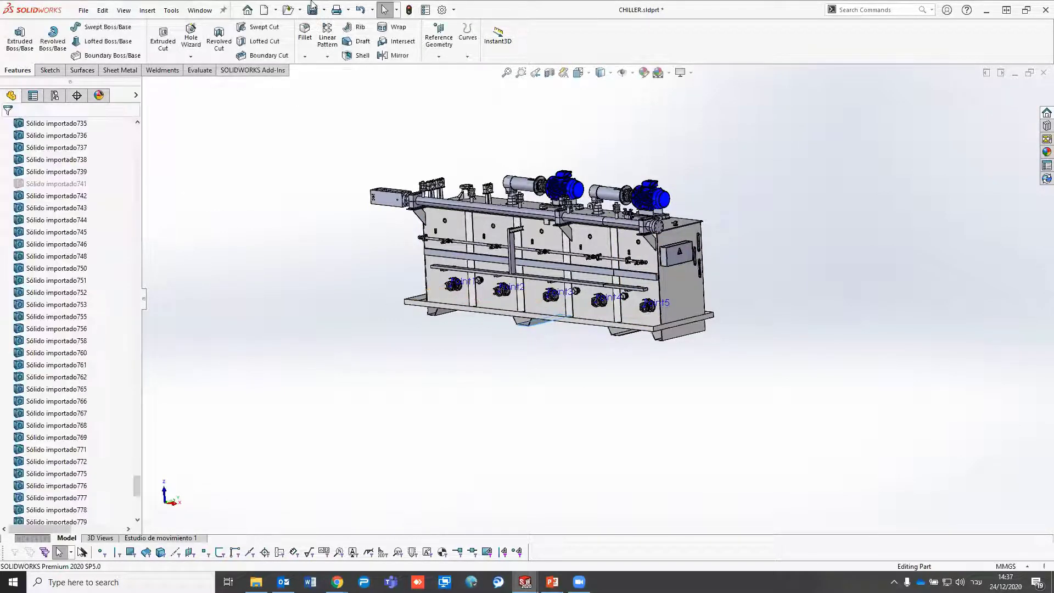
left_click(312, 12)
Collapse the Published References folder and close CHILLER.SLDPRT
scroll(106, 234, "up", 6)
scroll(105, 234, "down", 6)
scroll(109, 307, "down", 6)
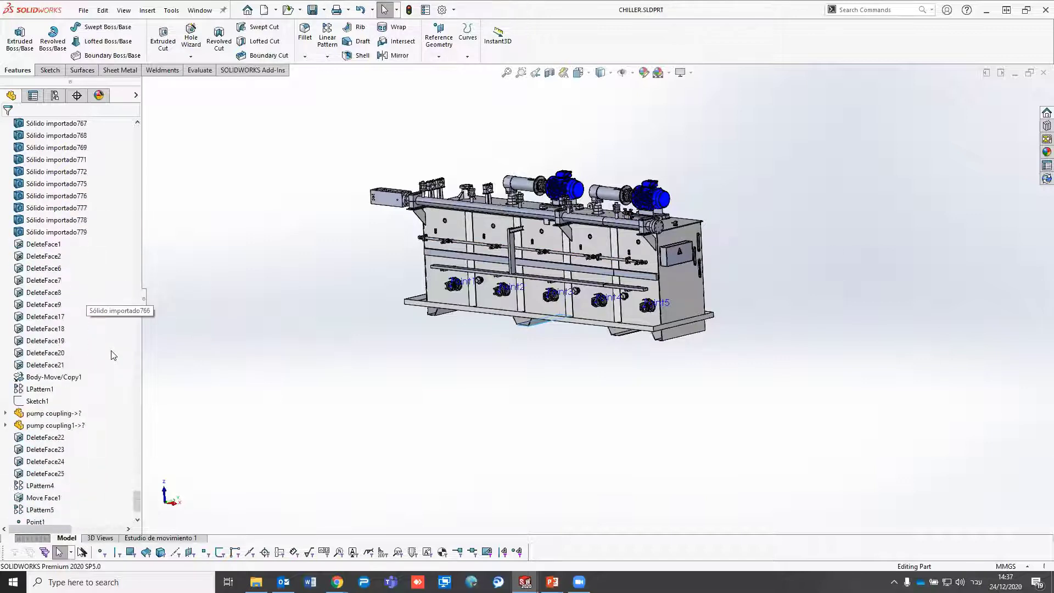
scroll(110, 353, "down", 5)
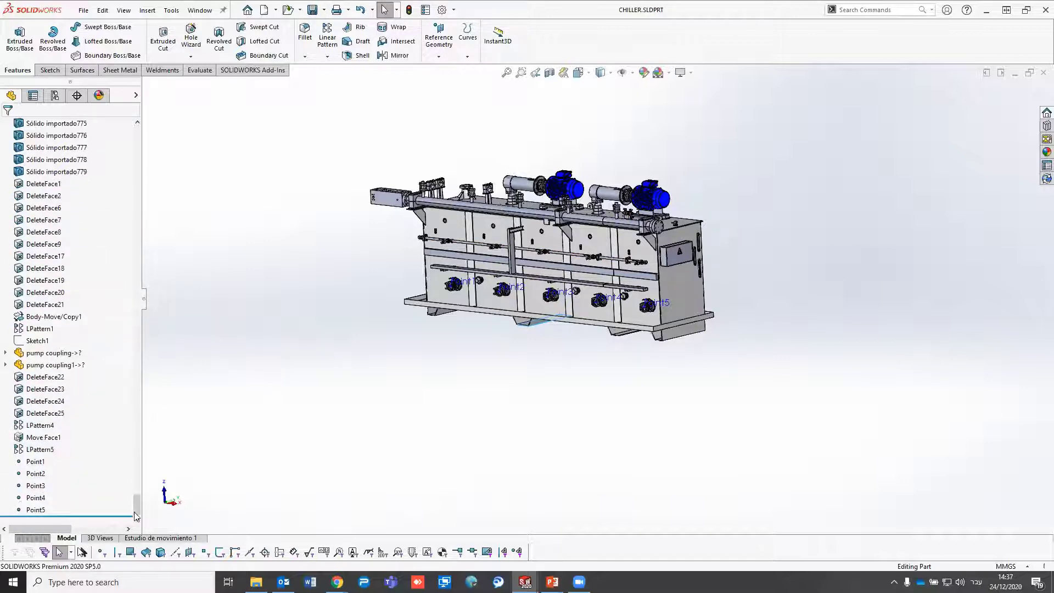
left_click_drag(137, 509, 3, 225)
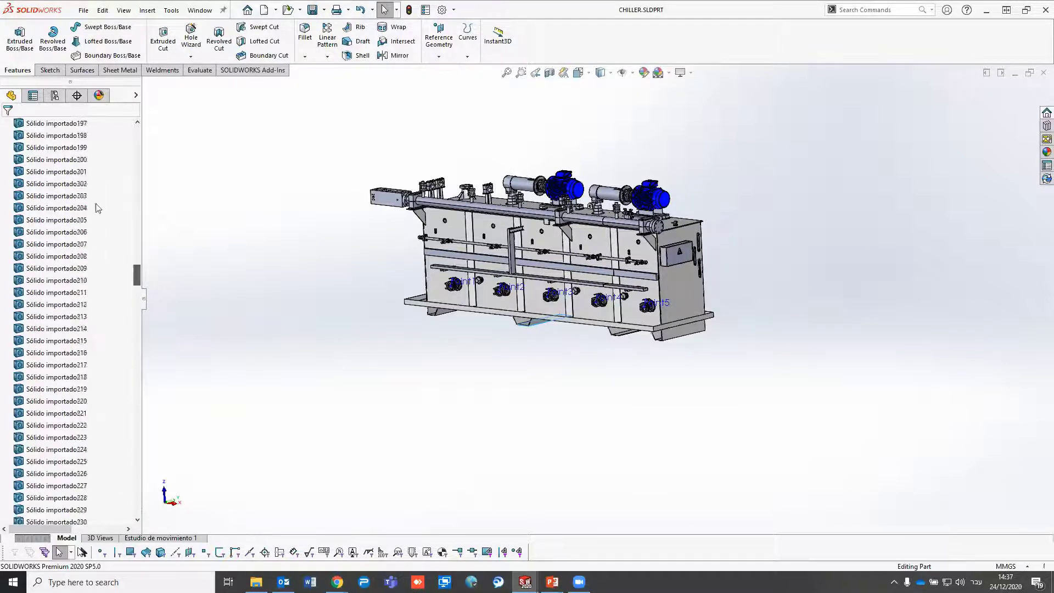
left_click(6, 256)
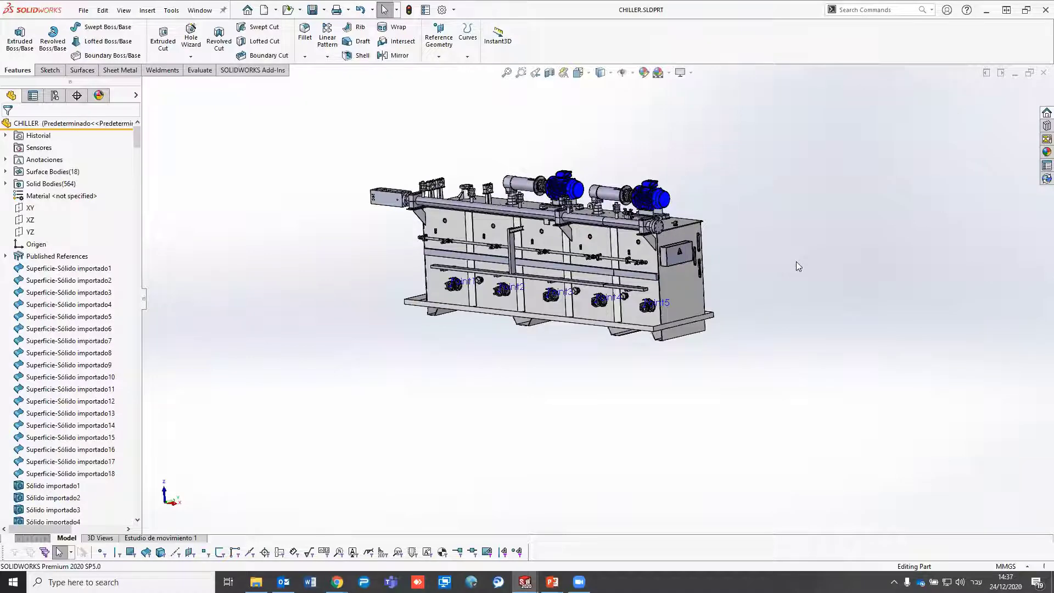
left_click(1043, 73)
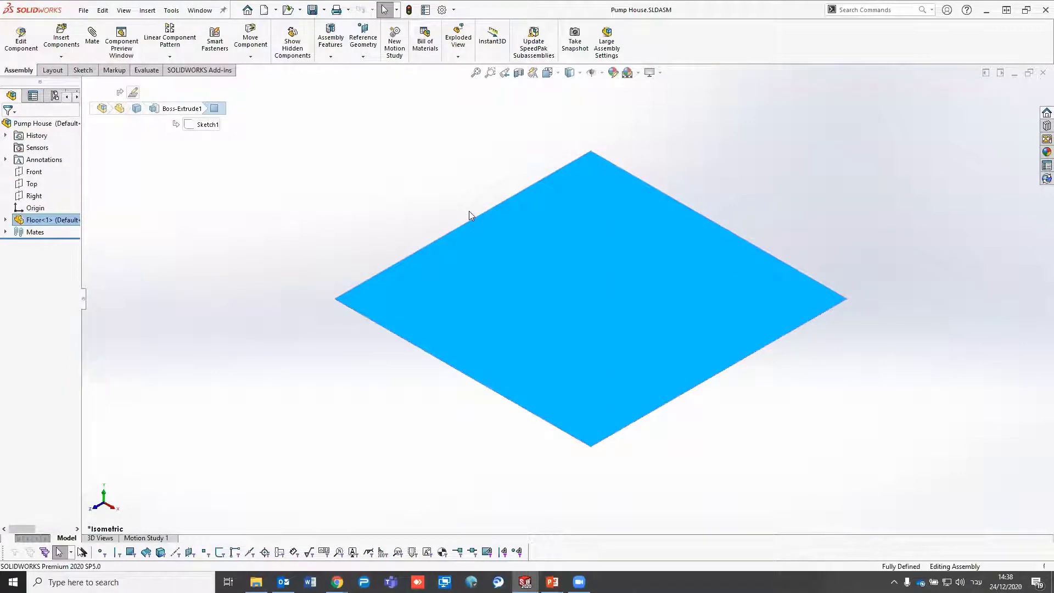
Switch to the pump part, decline feature recognition, and start the Asset Publisher
left_click(1043, 73)
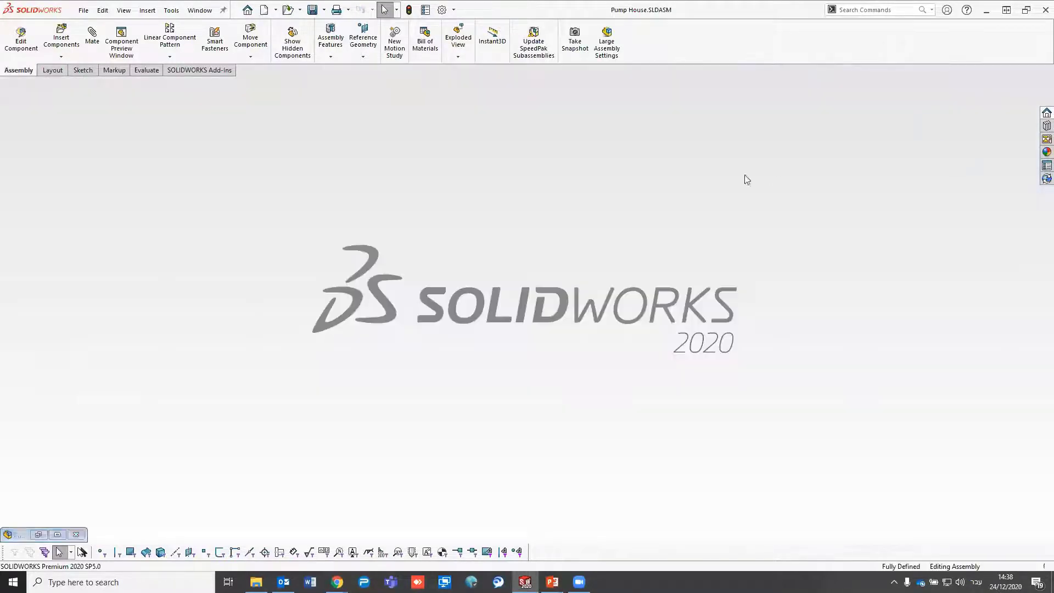
key("Escape")
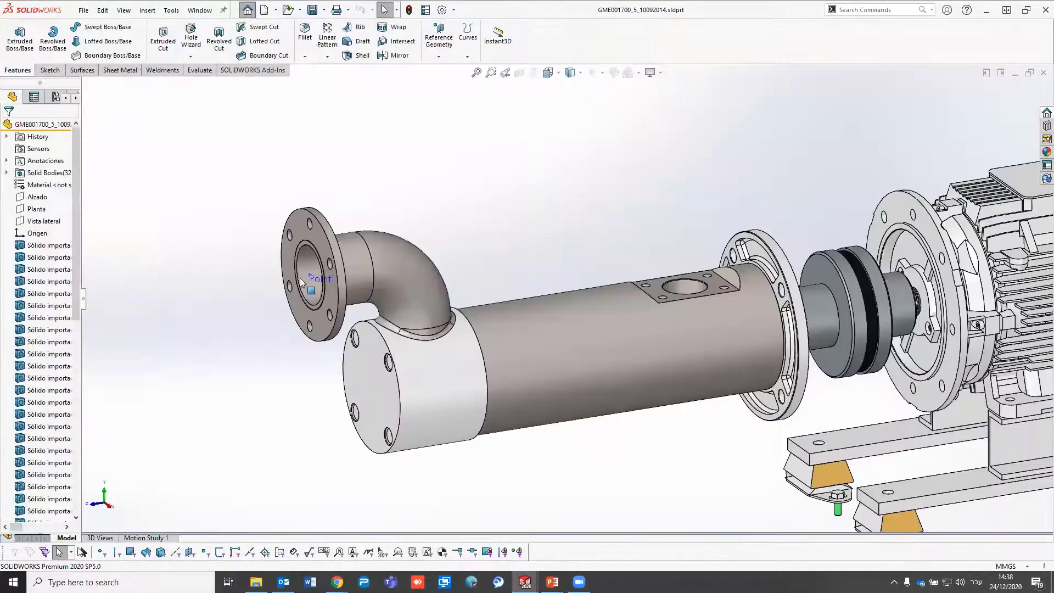
left_click(526, 293)
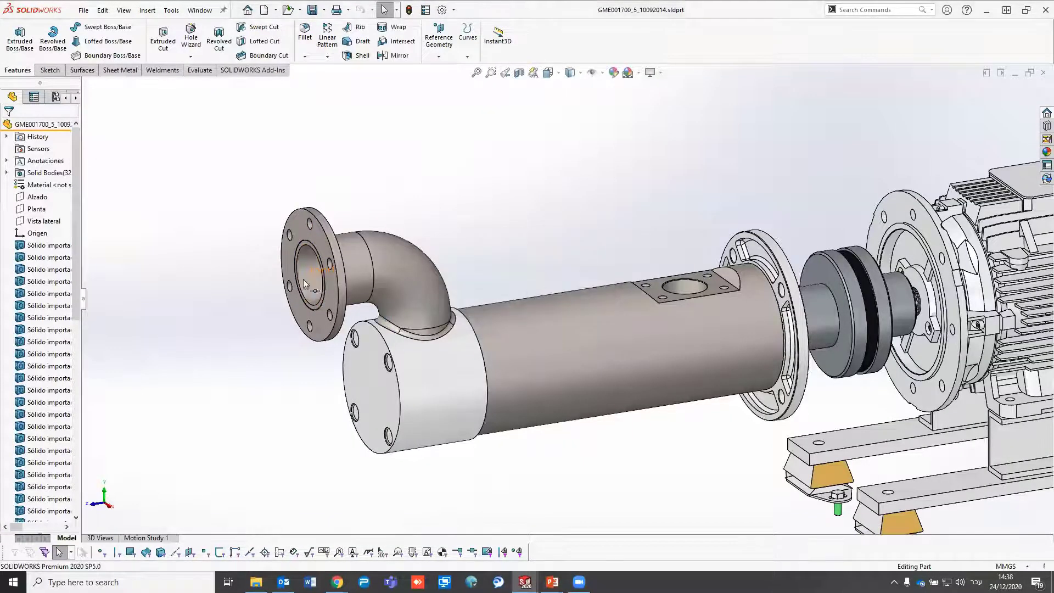
scroll(307, 283, "down", 3)
scroll(307, 283, "up", 1)
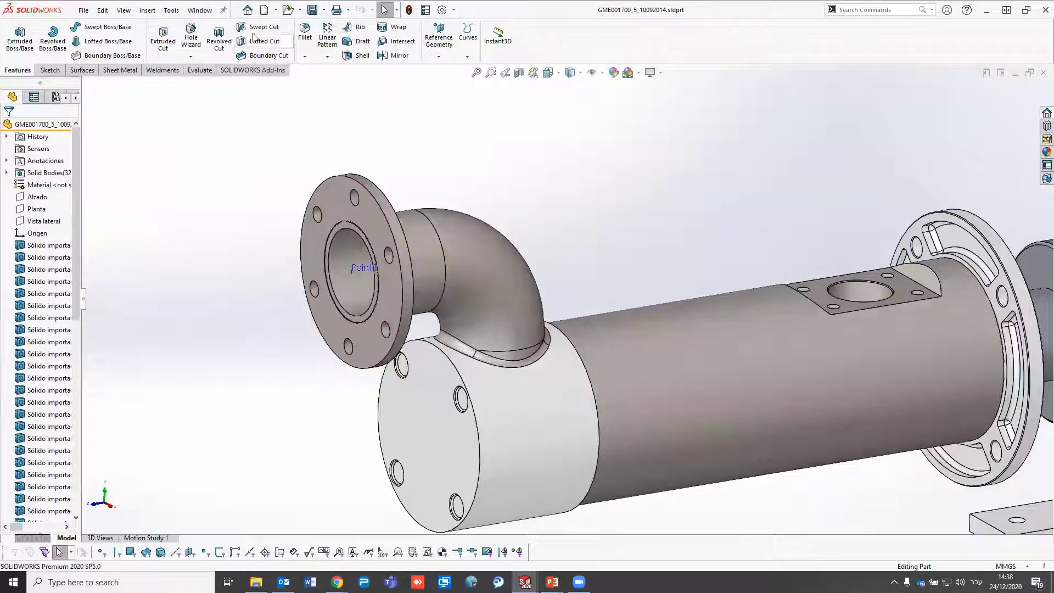
left_click(172, 10)
left_click(186, 97)
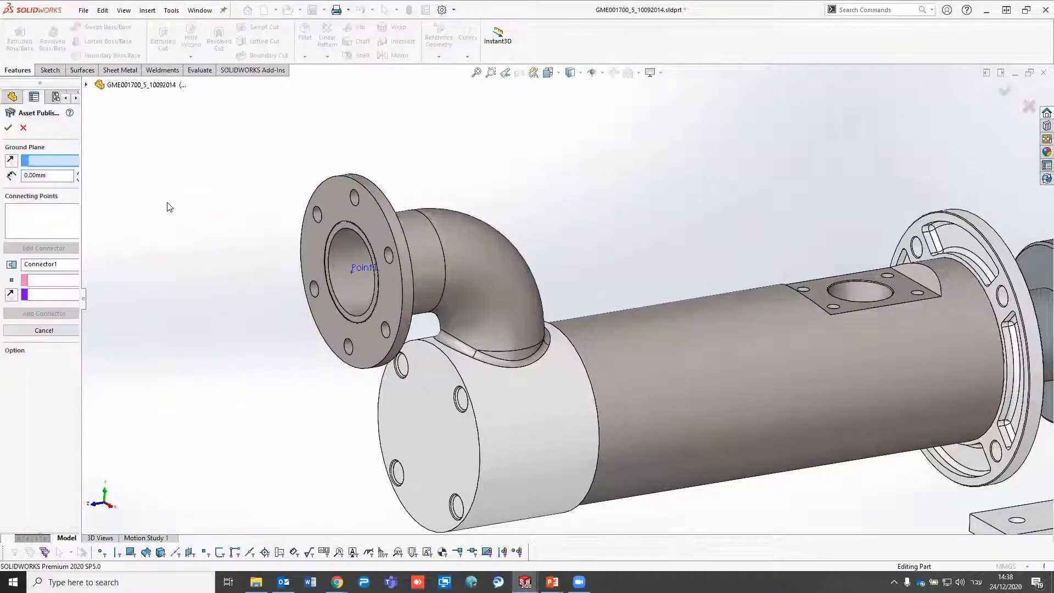
Set the pump's foot plate face as the ground plane
scroll(785, 444, "up", 5)
middle_click_drag(798, 433, 804, 401)
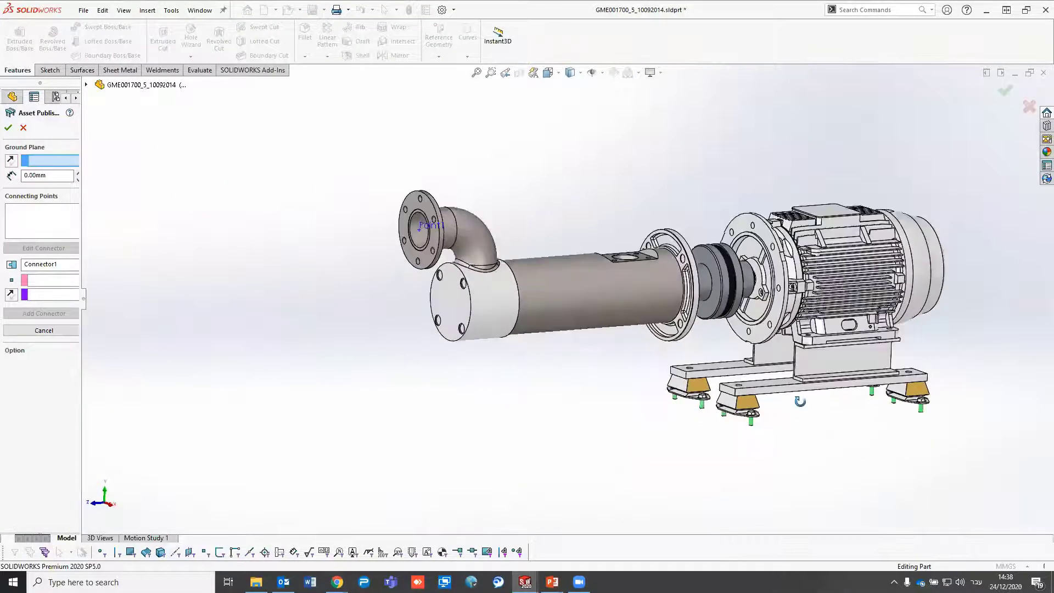
scroll(800, 398, "down", 3)
scroll(734, 388, "down", 3)
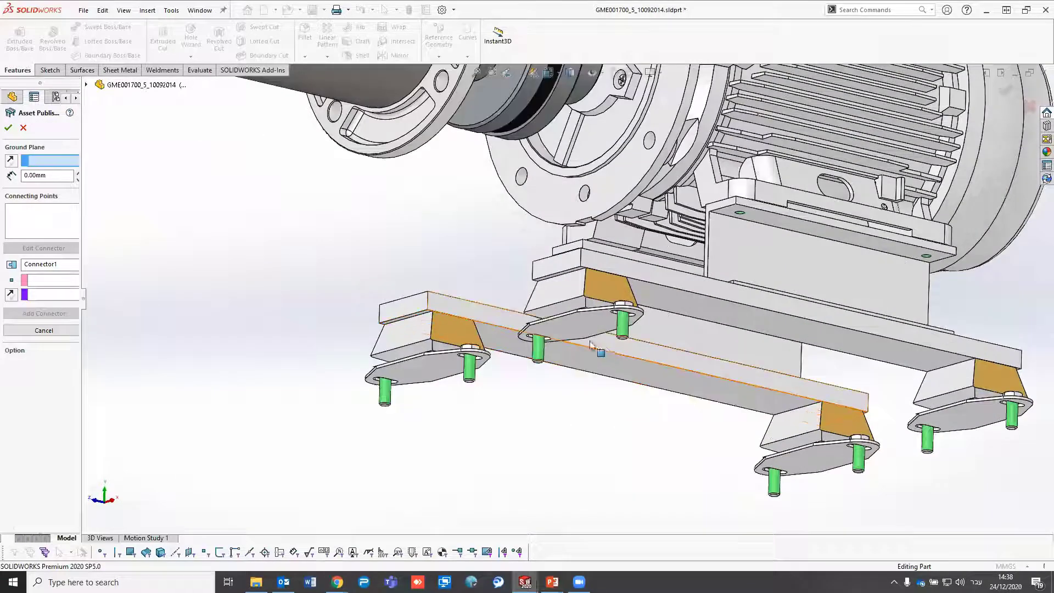
left_click(578, 331)
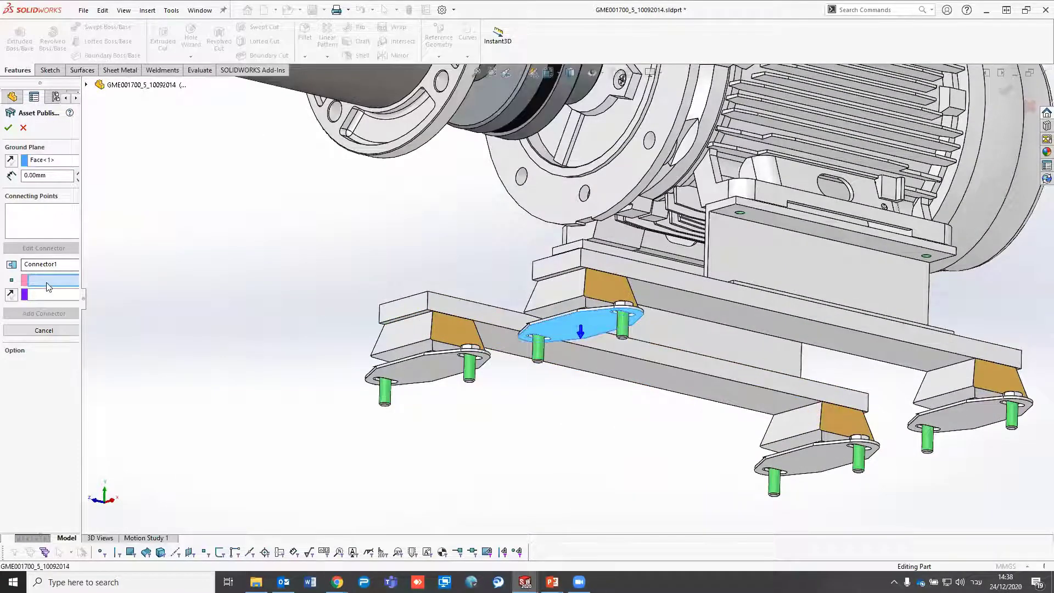
Add Connector1 at Point1 with the flange face as direction, confirm, and save the pump
scroll(241, 168, "up", 3)
scroll(253, 160, "up", 1)
scroll(280, 135, "down", 3)
scroll(366, 103, "down", 3)
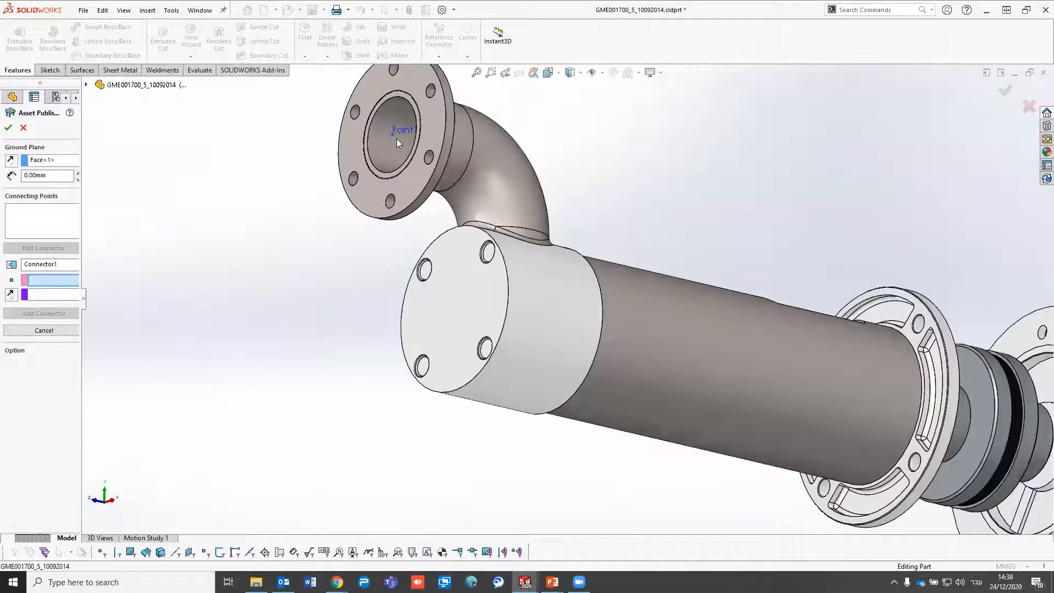
left_click(396, 137)
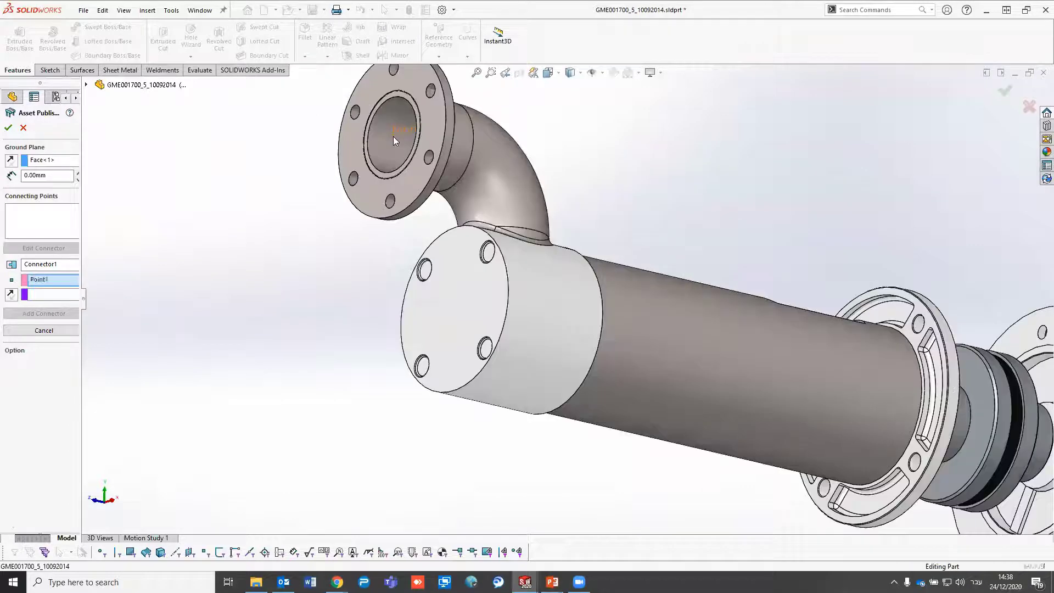
left_click(376, 182)
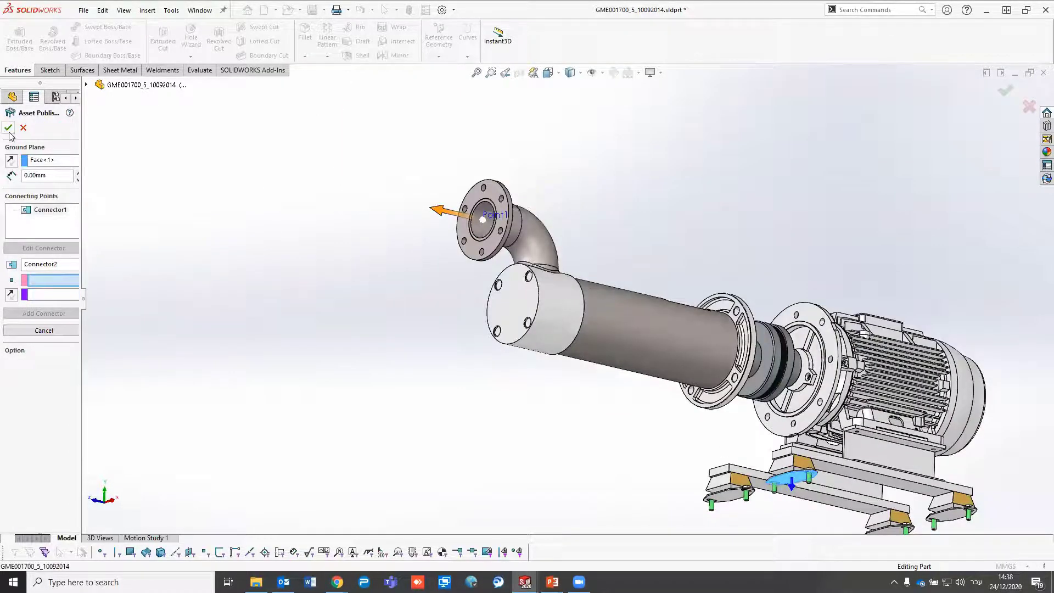
left_click(9, 130)
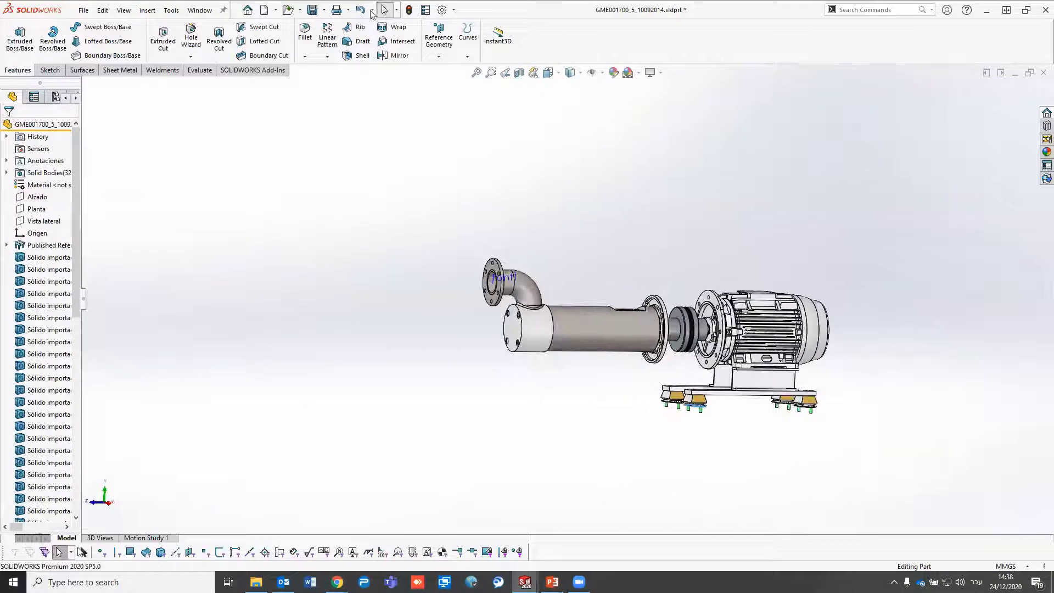
left_click(313, 10)
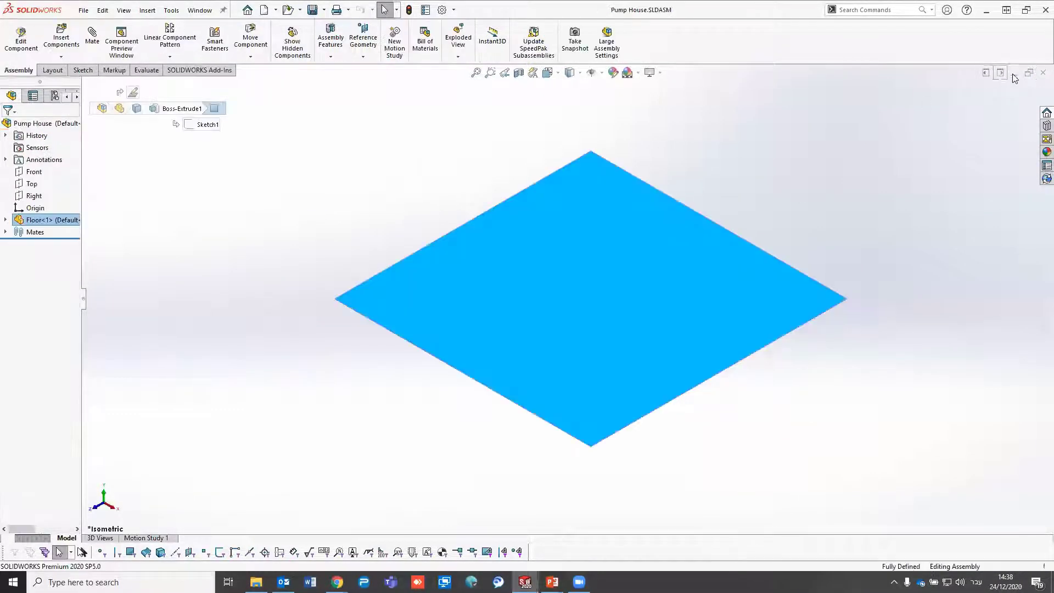
Open CONDENSER.SLDPRT, decline FeatureWorks, and set its base frame face as ground plane
left_click(1014, 74)
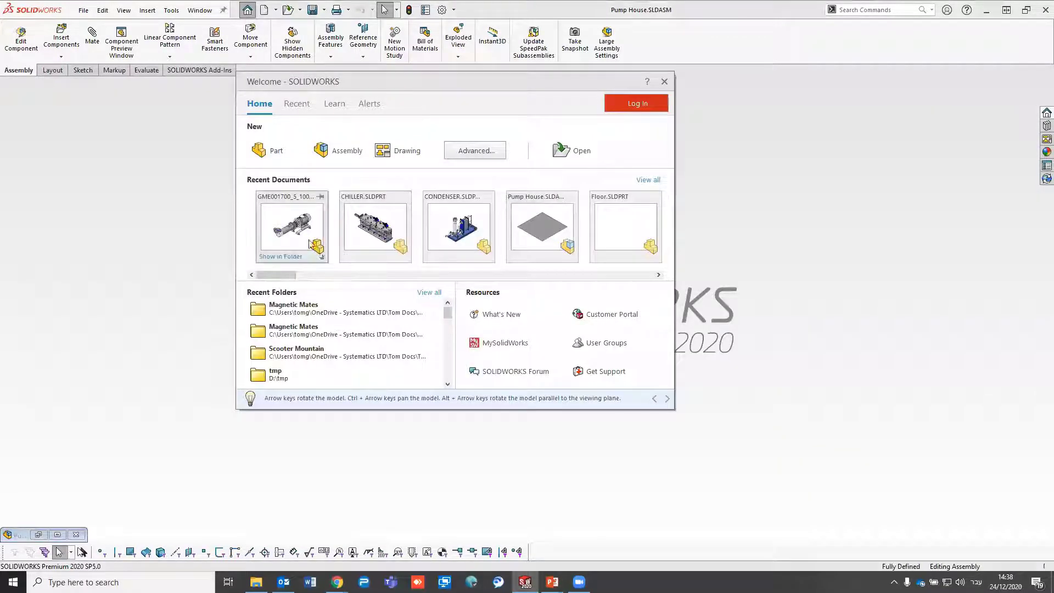
left_click(459, 226)
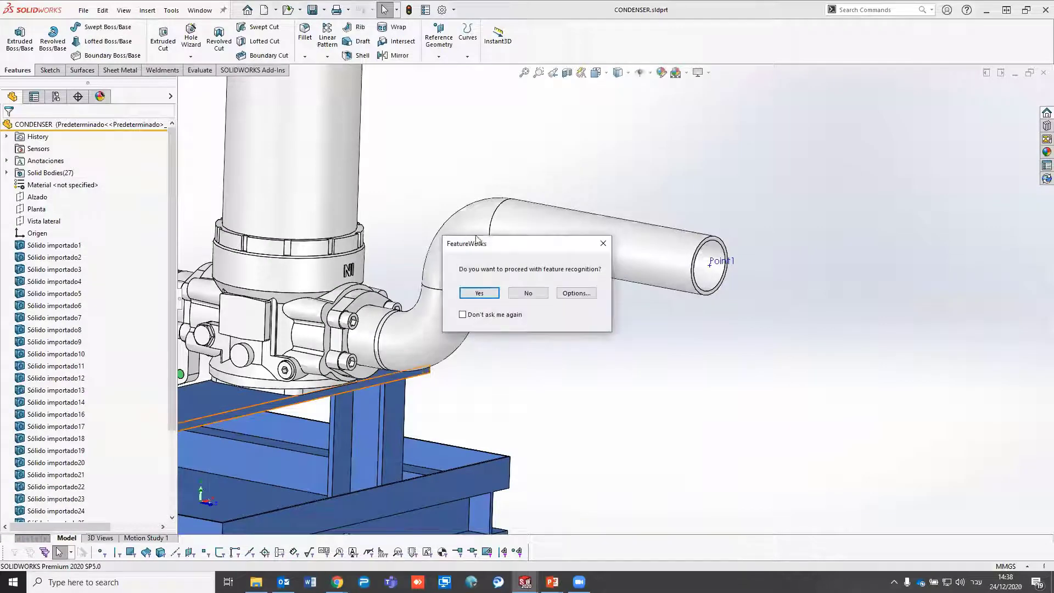
left_click(544, 292)
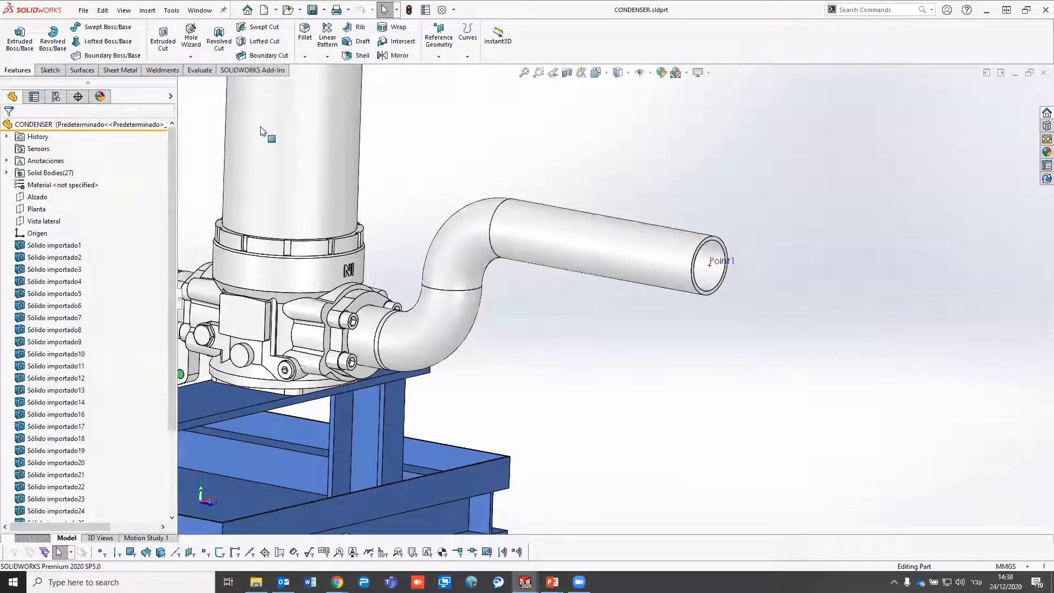
left_click(184, 11)
left_click(204, 110)
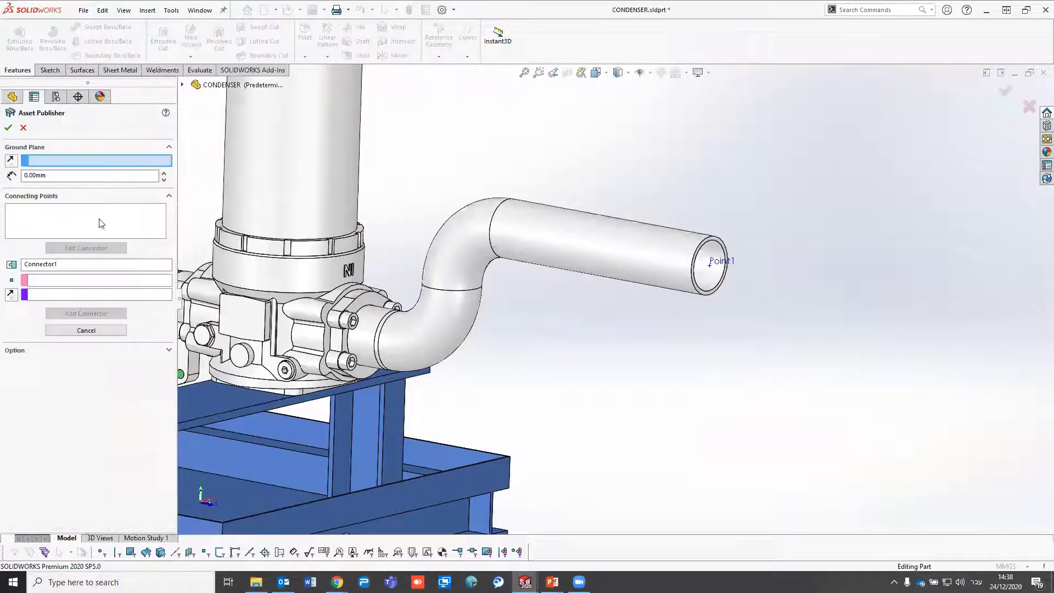
middle_click_drag(465, 401, 446, 437)
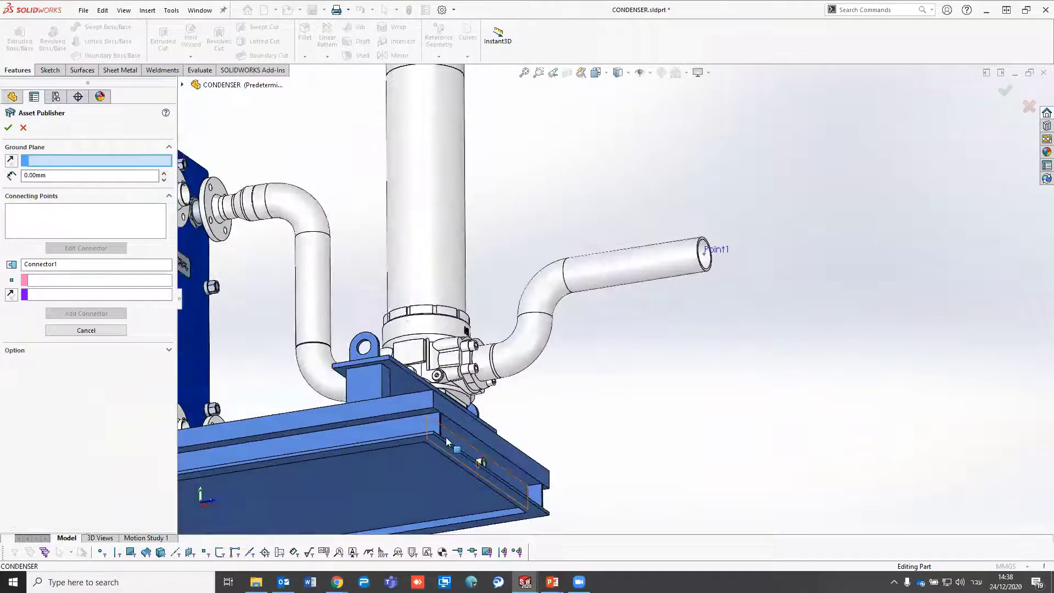
scroll(446, 437, "down", 3)
left_click(462, 443)
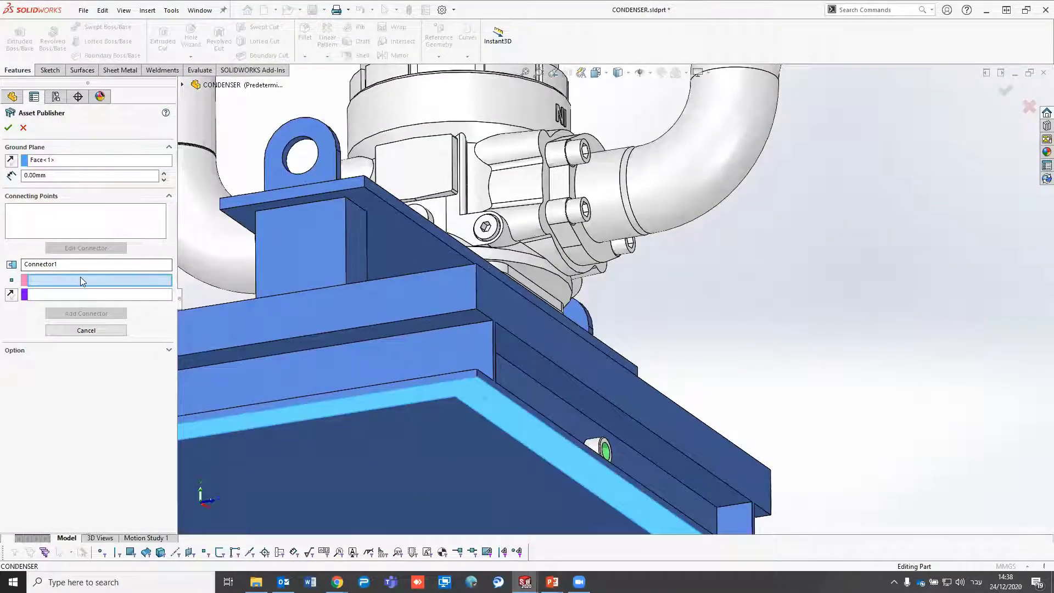
Add Connector1 at the pipe-end Point1 facing out the end face, then save and close
scroll(613, 298, "up", 5)
left_click(800, 173)
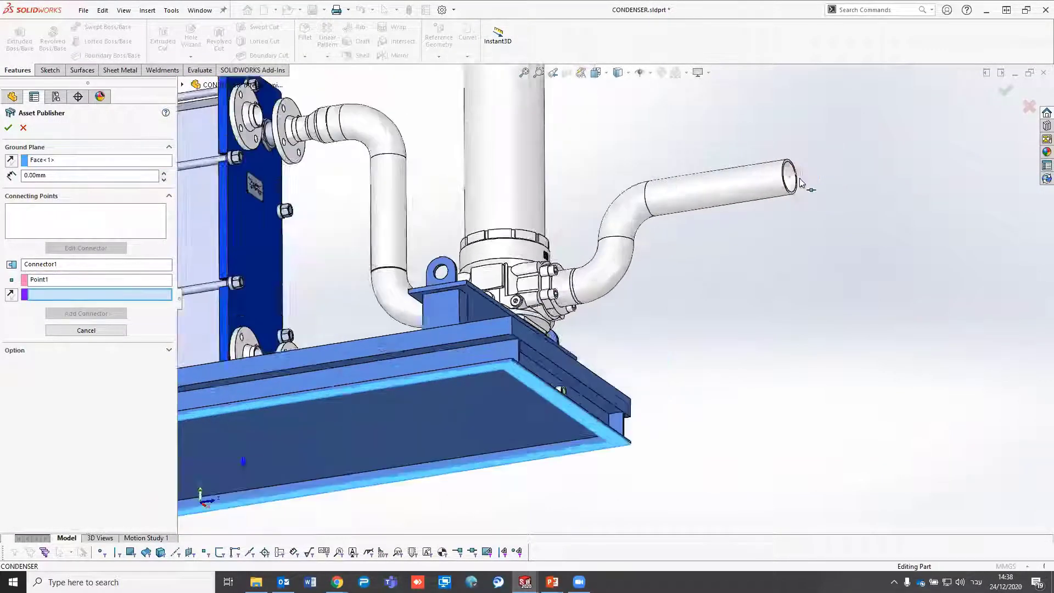
scroll(812, 189, "down", 4)
scroll(722, 254, "down", 2)
left_click(625, 295)
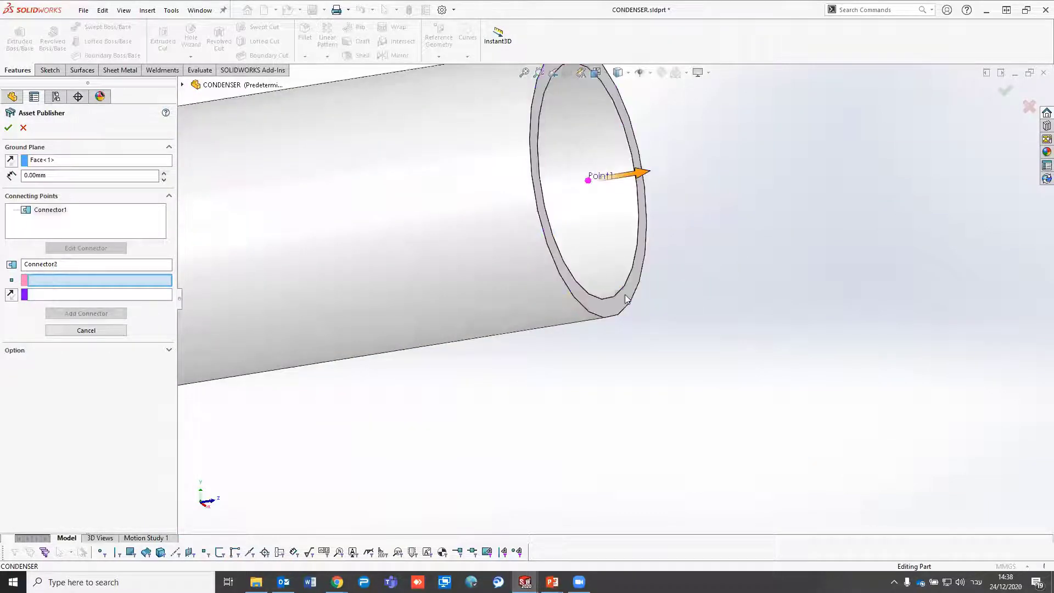
key("Return")
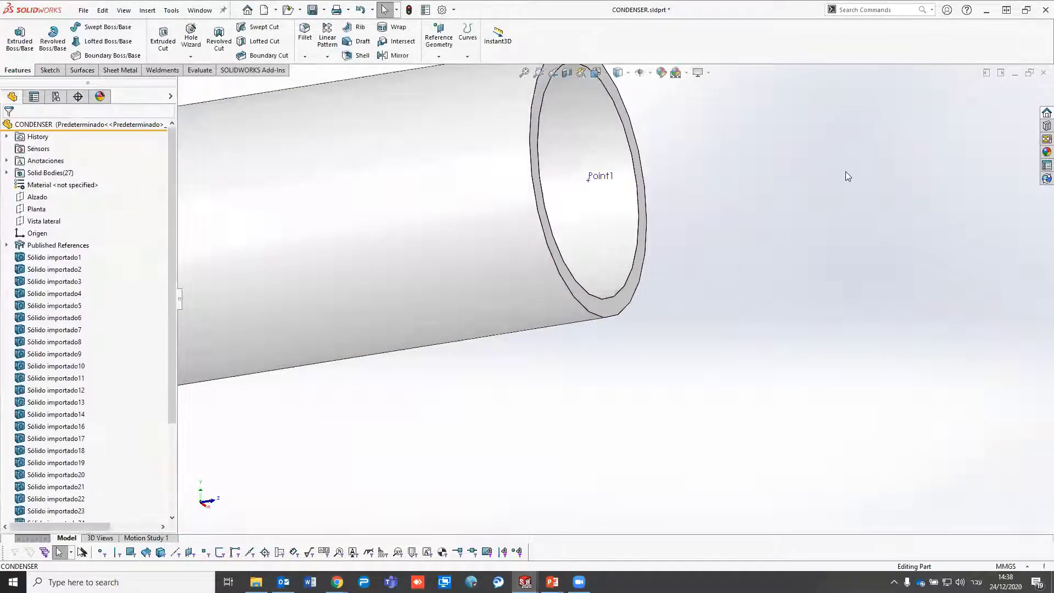
key("ctrl+s")
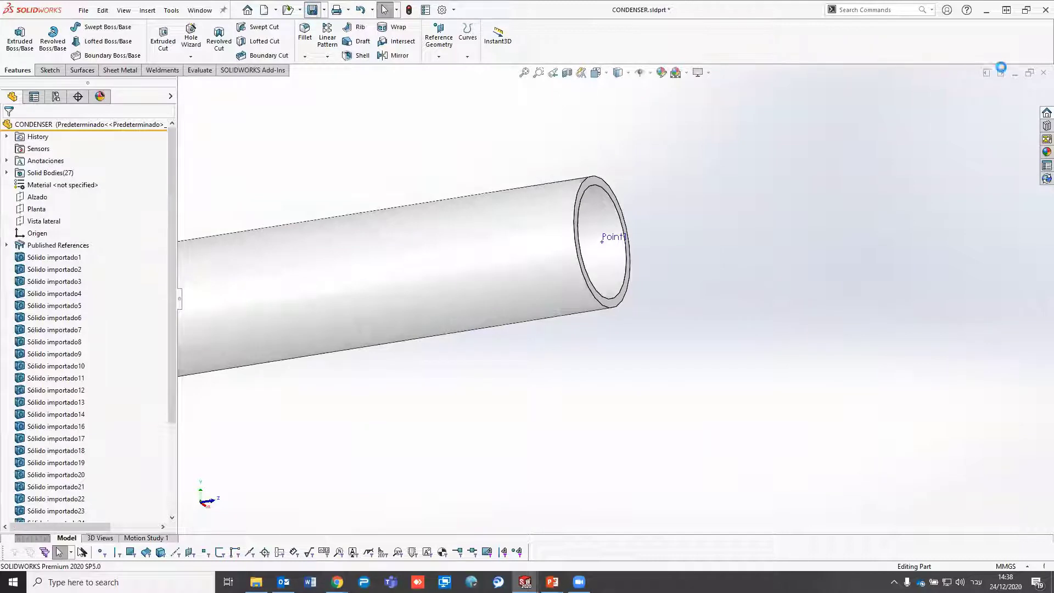
left_click(1043, 72)
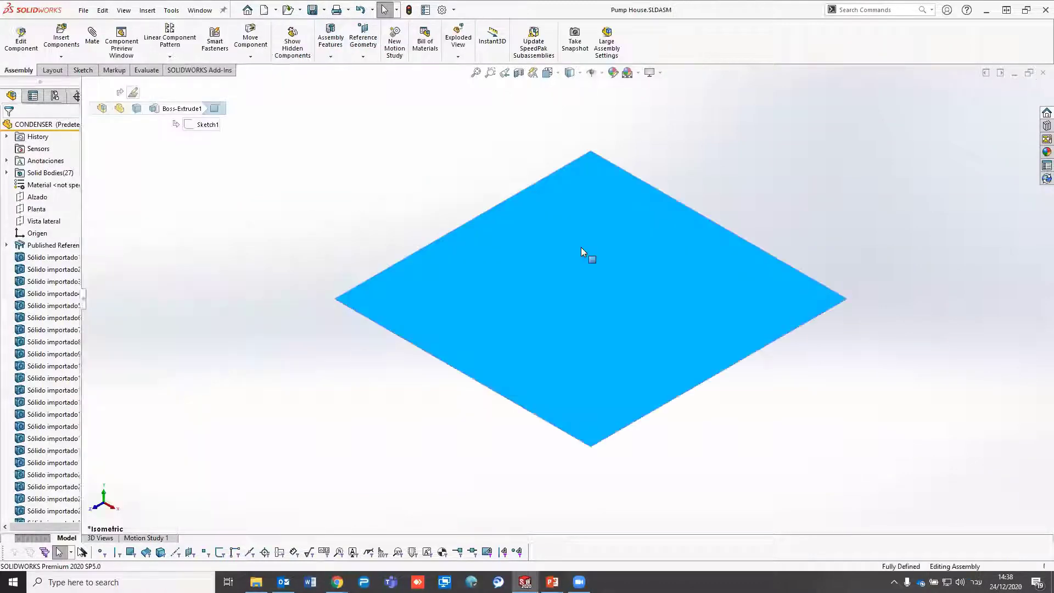
left_click(724, 190)
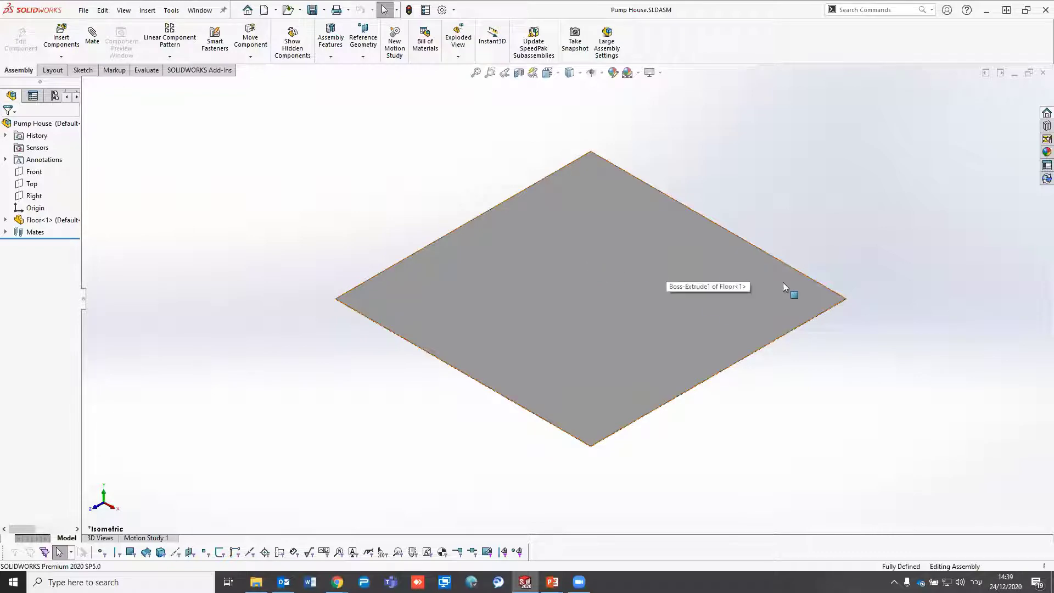
key("z")
middle_click_drag(739, 274, 727, 259)
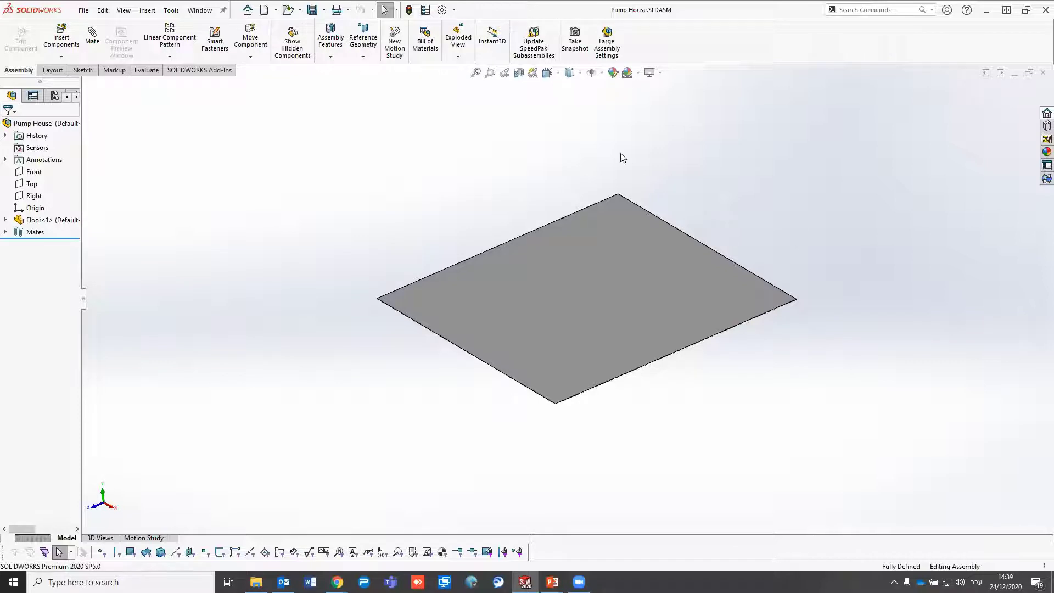
scroll(736, 268, "down", 2)
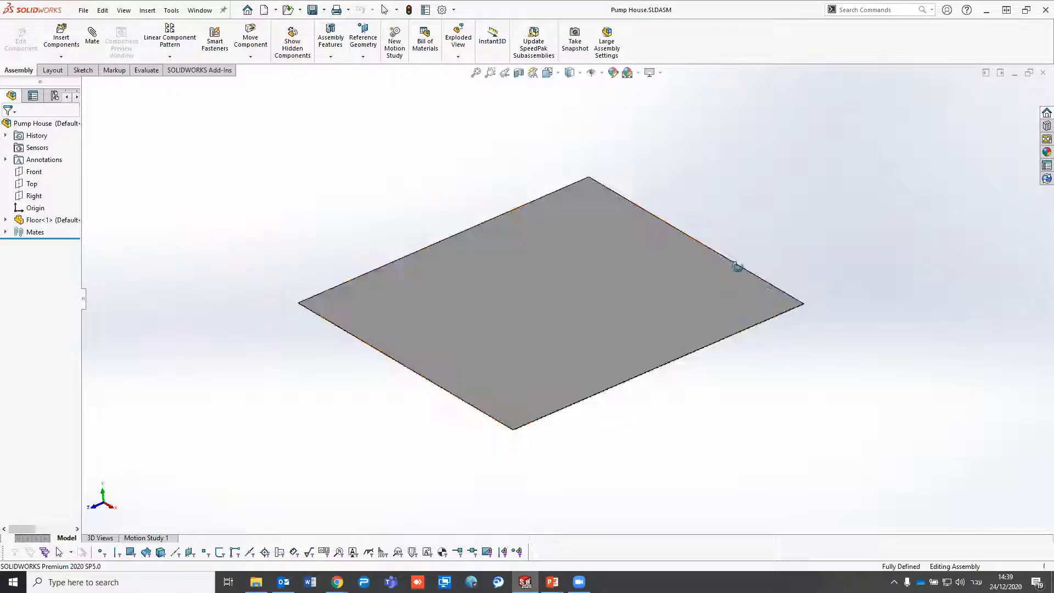
middle_click_drag(737, 268, 751, 370)
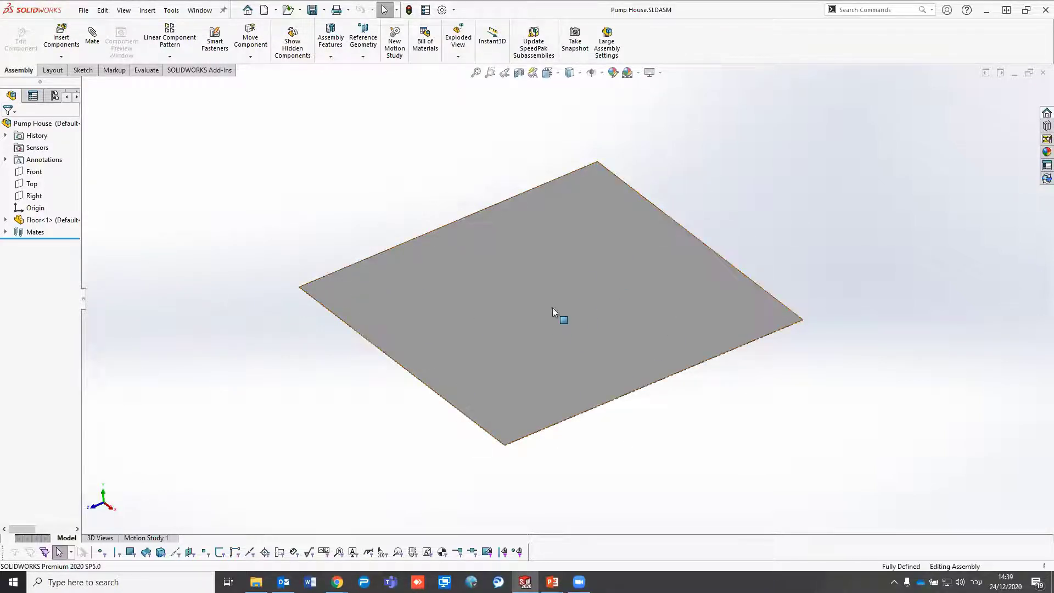
key("z")
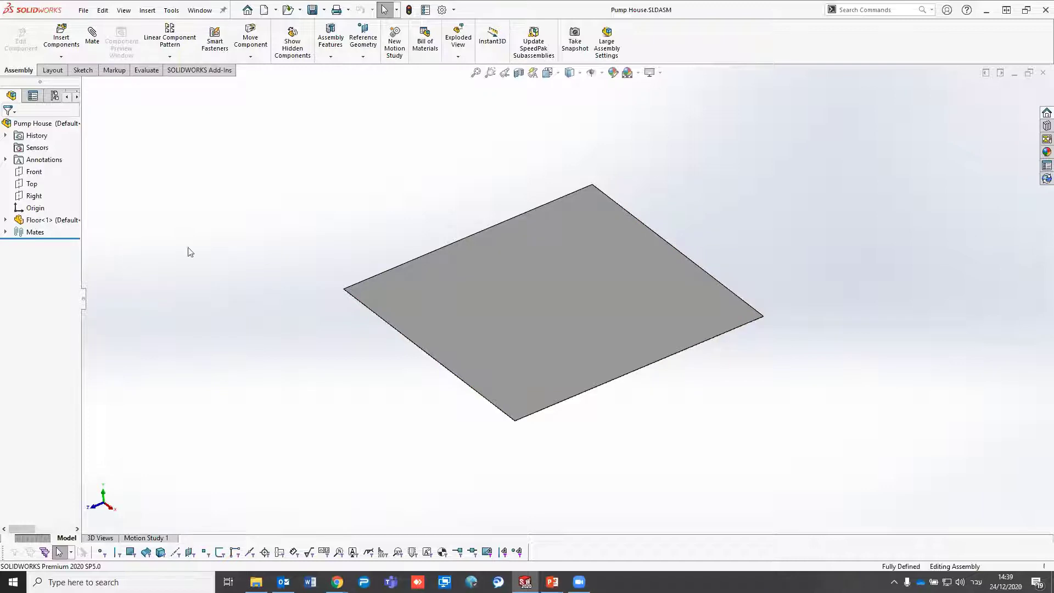
scroll(677, 262, "down", 2)
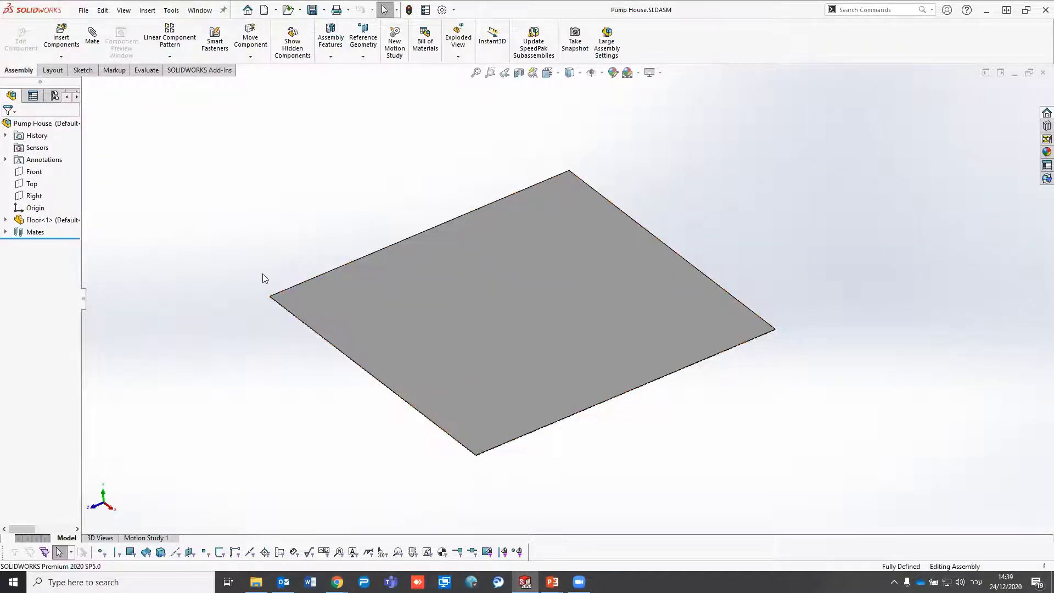
left_click(419, 366)
left_click(293, 377)
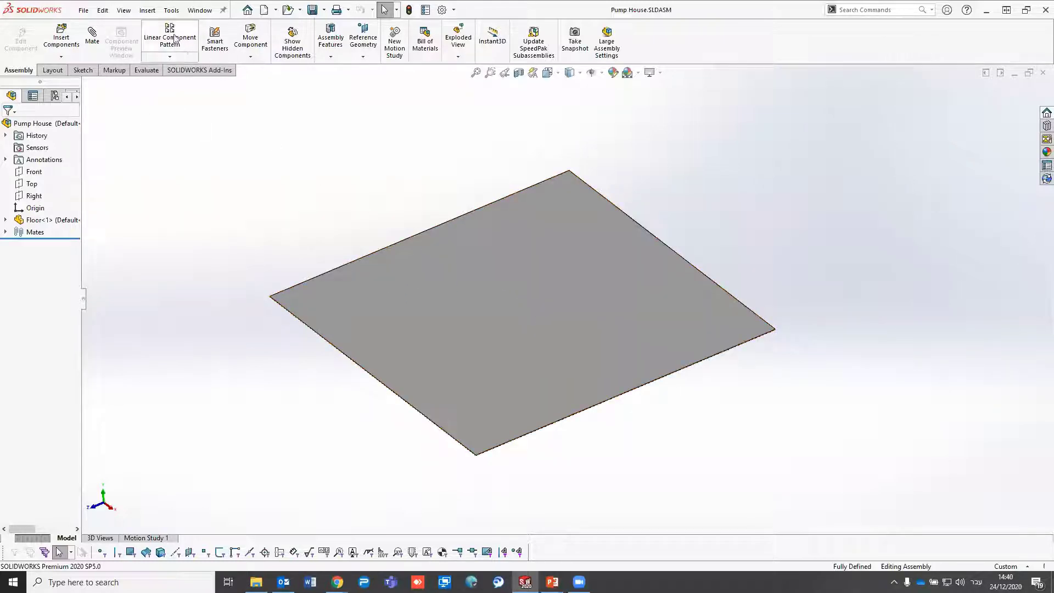
left_click(147, 10)
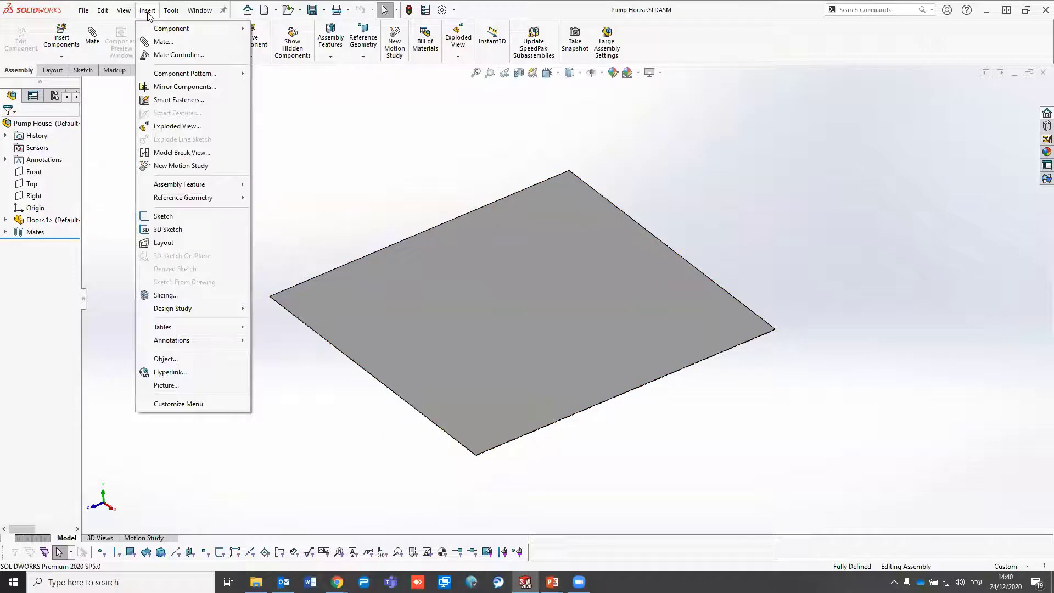
left_click(147, 10)
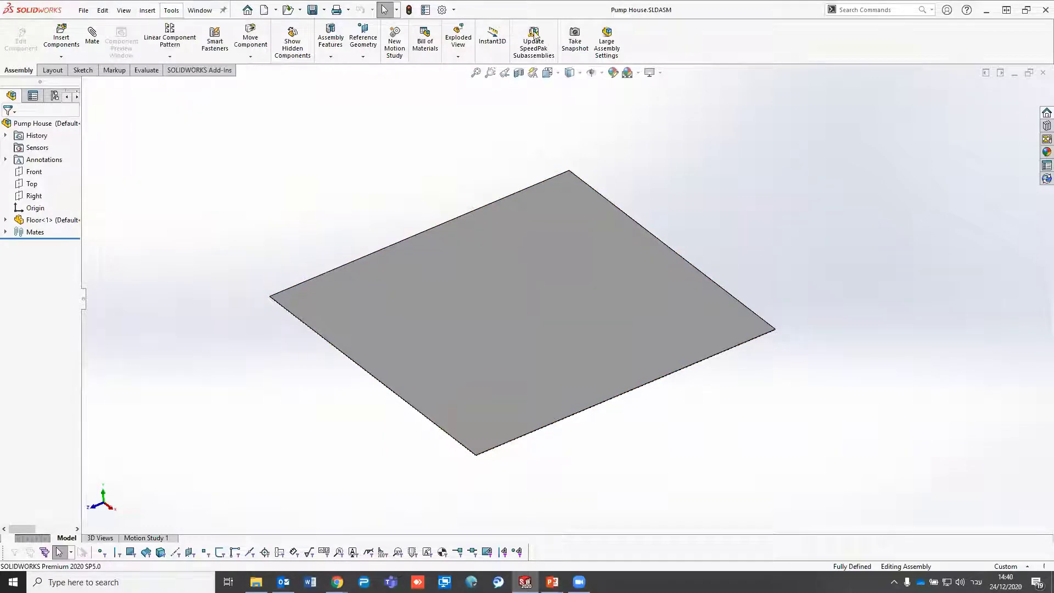
left_click(360, 42)
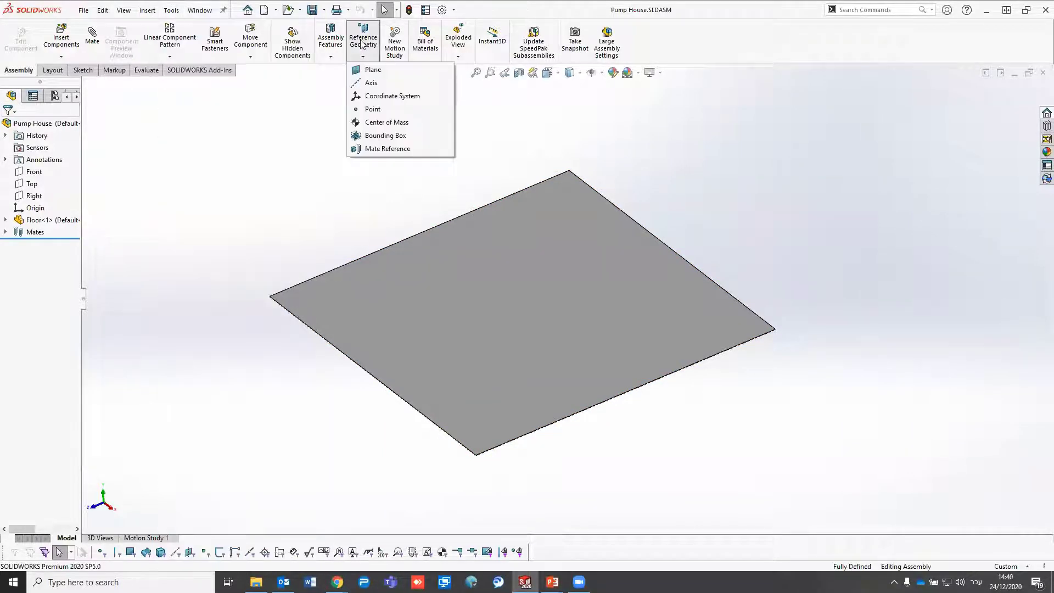
left_click(147, 10)
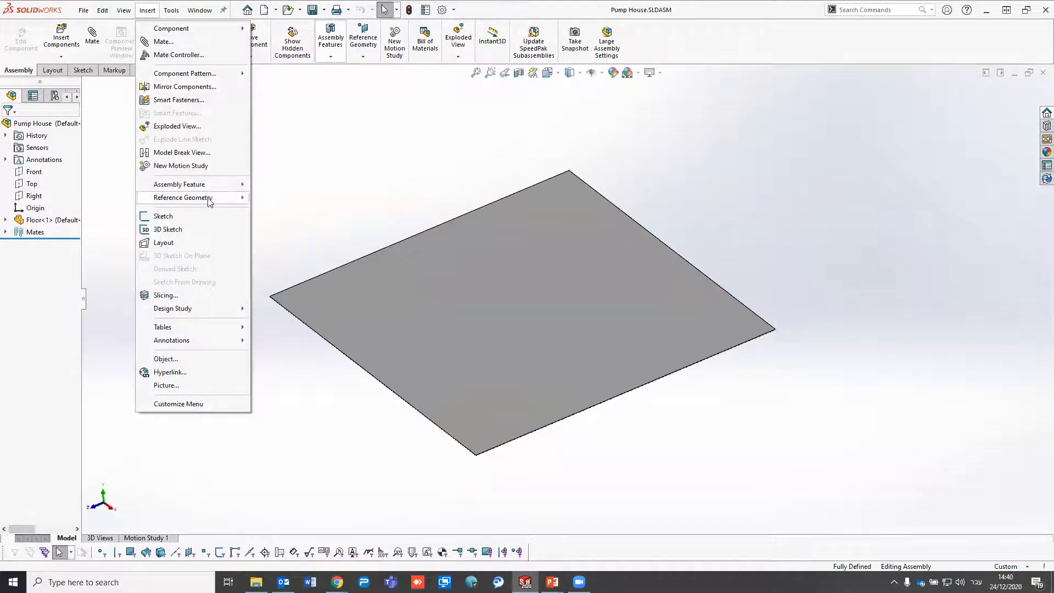
mouse_move(183, 197)
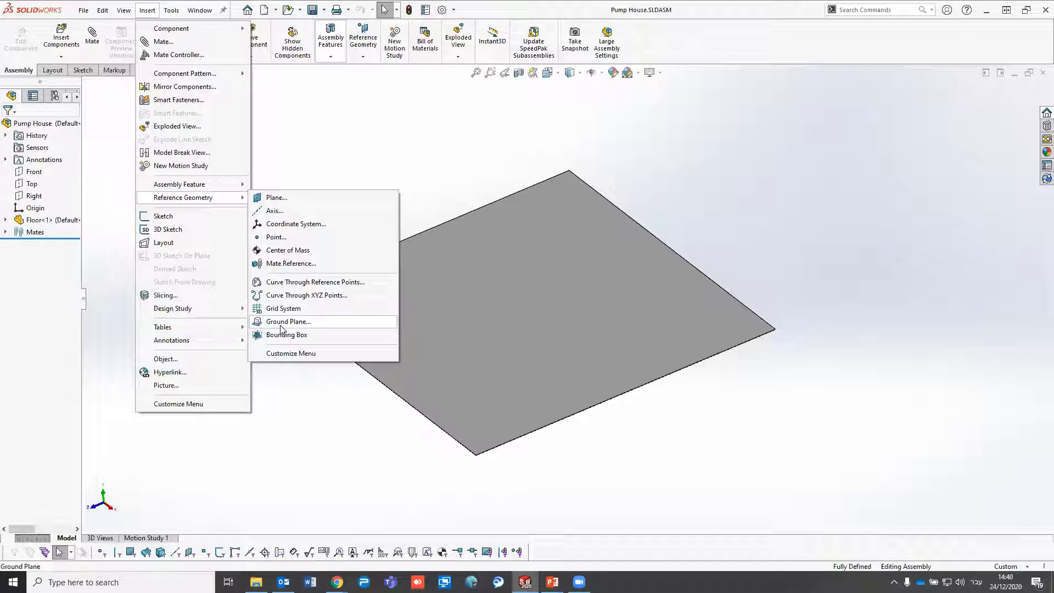
left_click(370, 71)
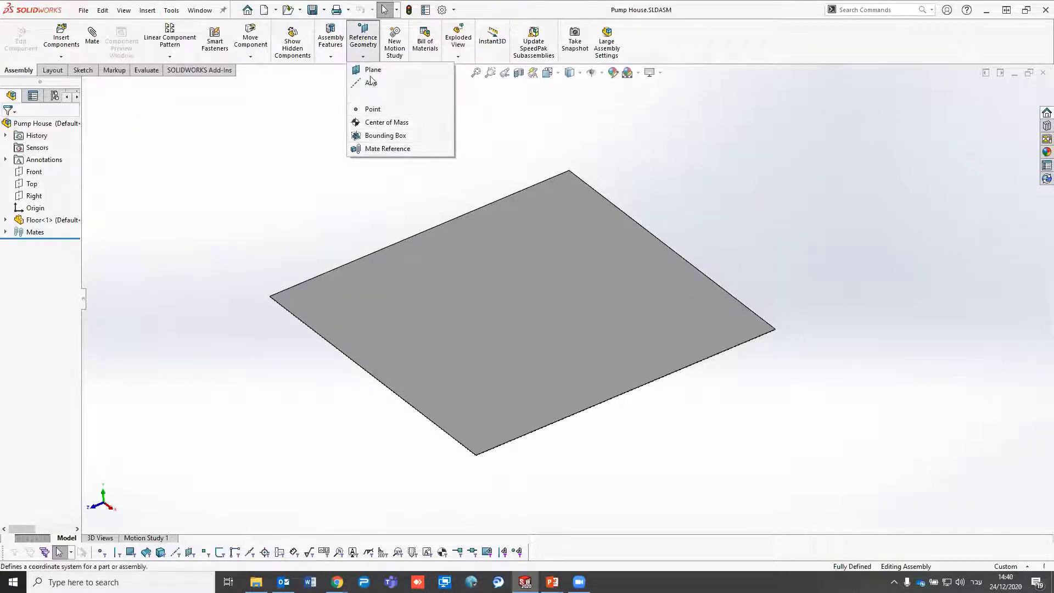
left_click(147, 10)
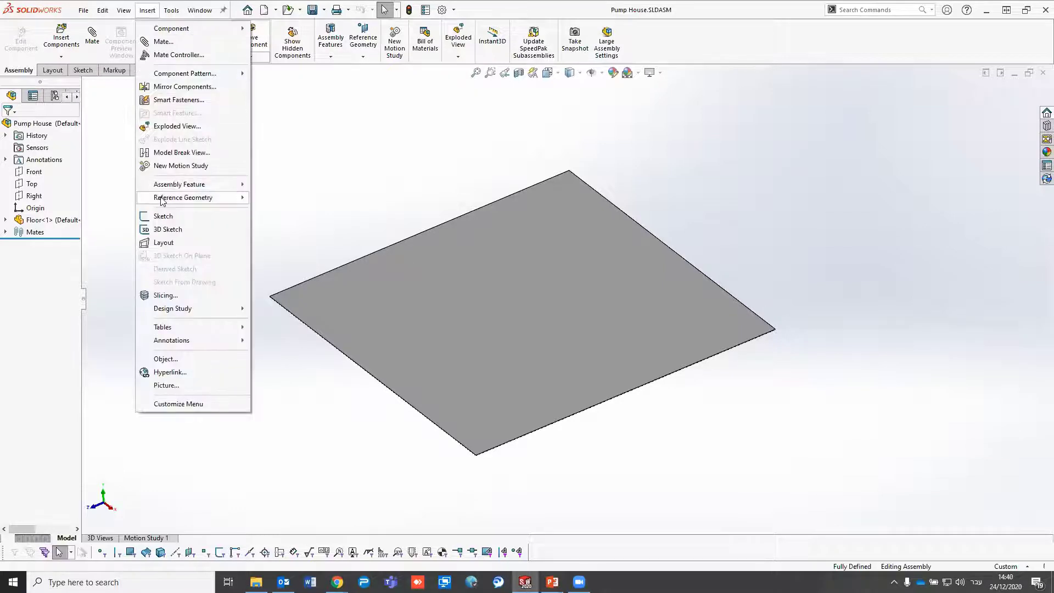
mouse_move(183, 198)
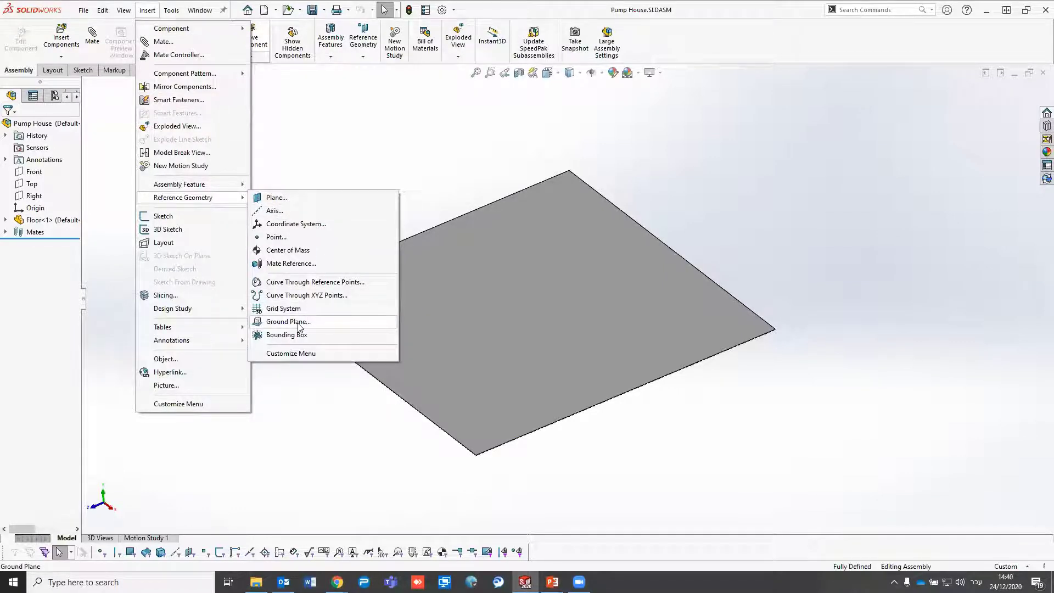
left_click(288, 321)
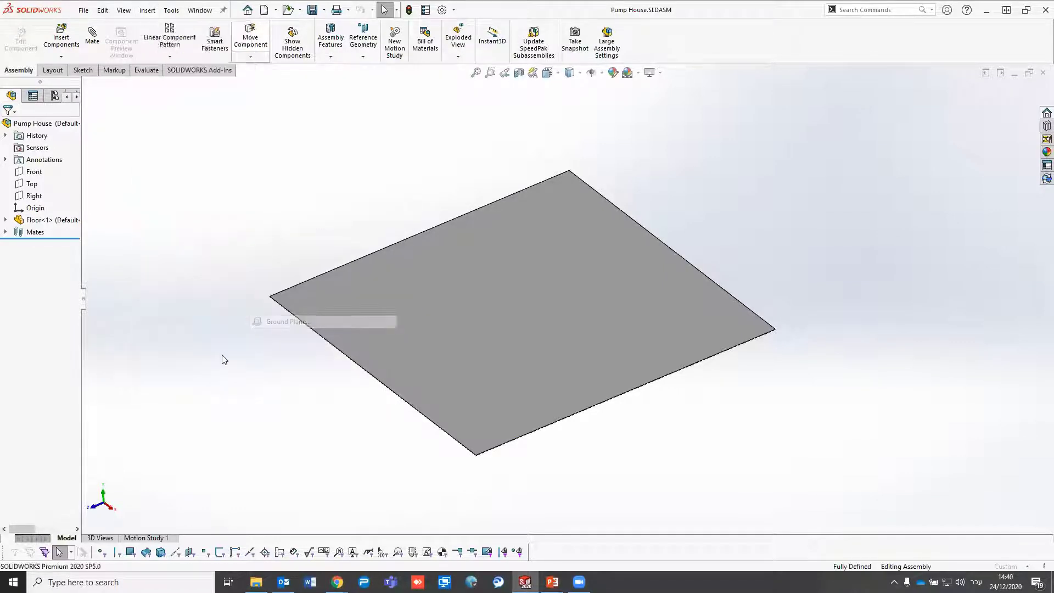
left_click(425, 287)
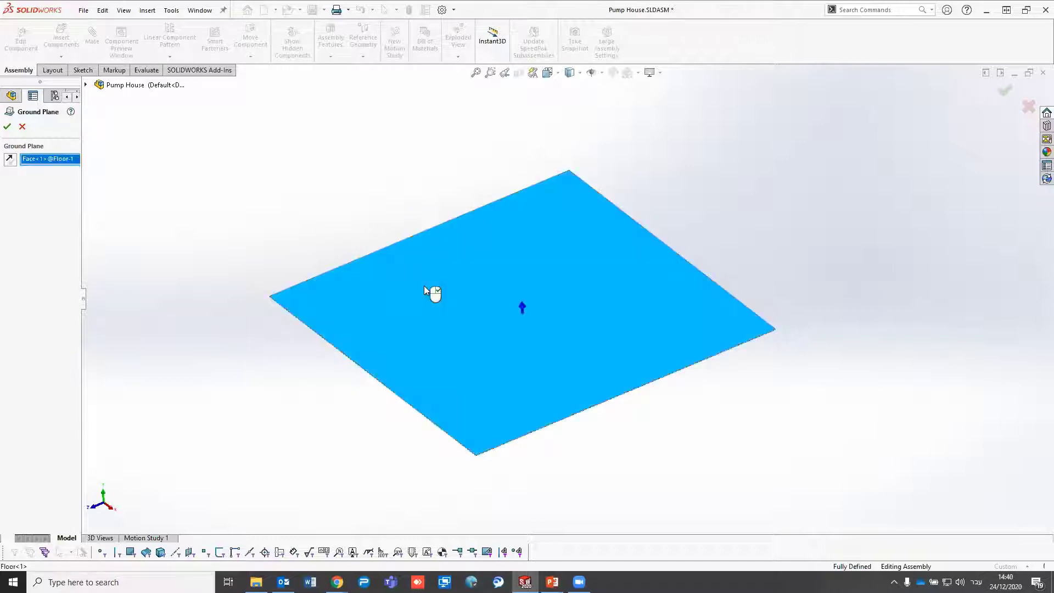
left_click(7, 126)
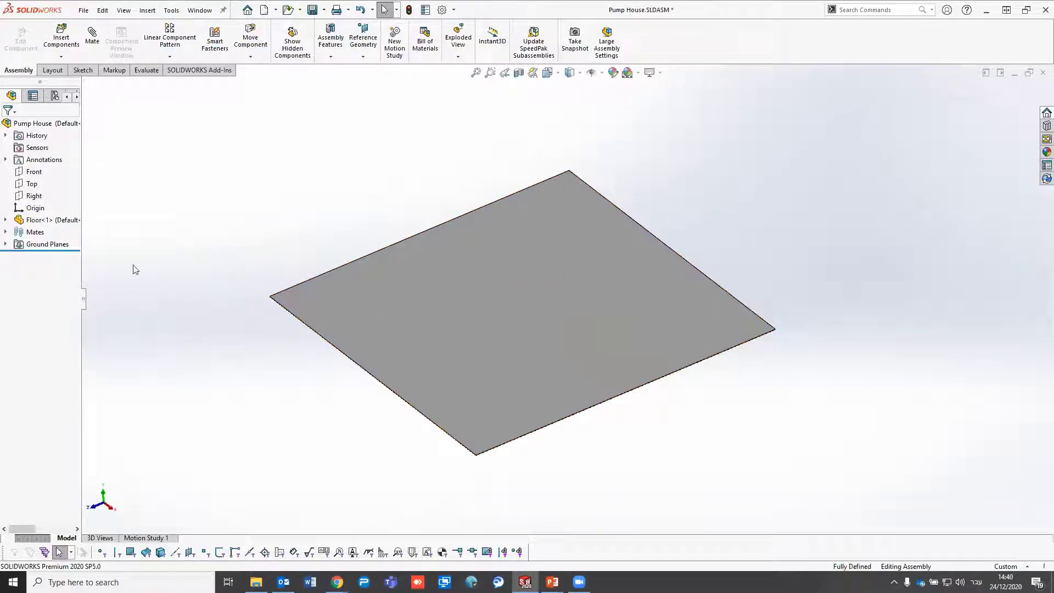
Inspect Ground Plane1 in the Ground Planes folder, collapse it, and save Pump House
left_click(6, 245)
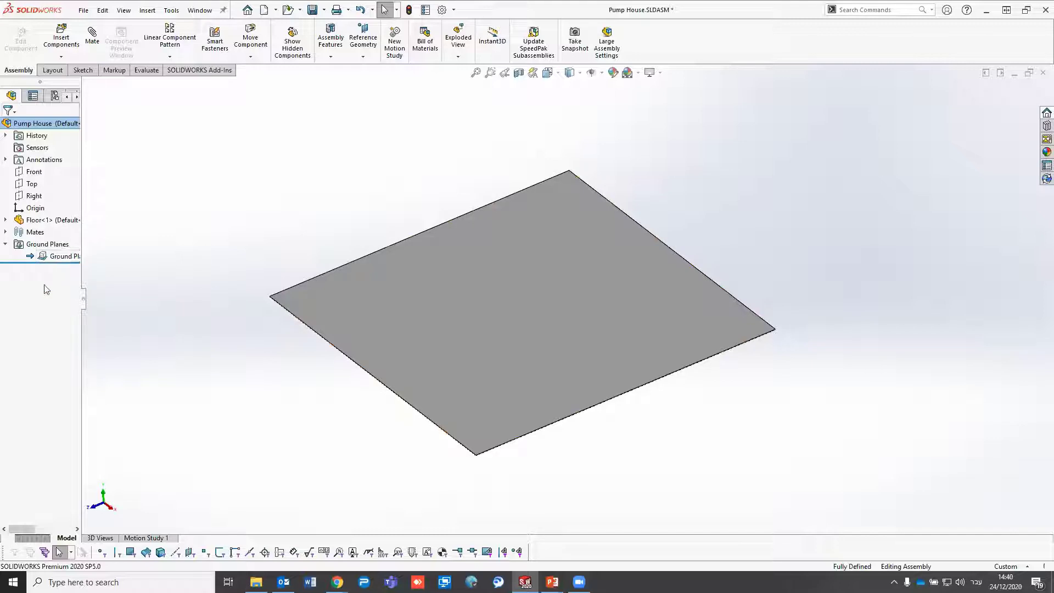
scroll(783, 236, "down", 2)
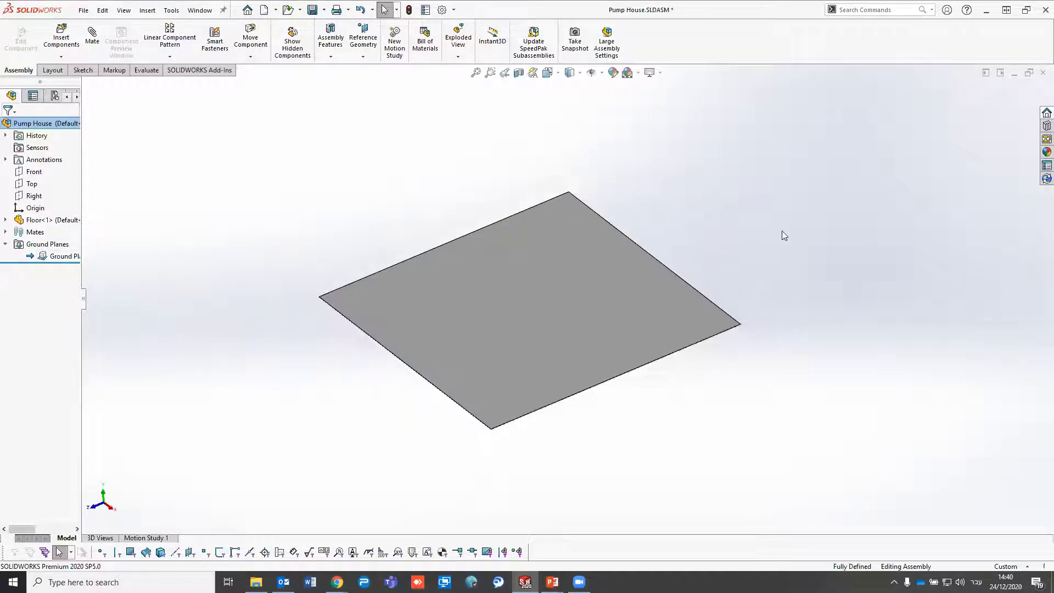
scroll(744, 235, "up", 2)
left_click(53, 257)
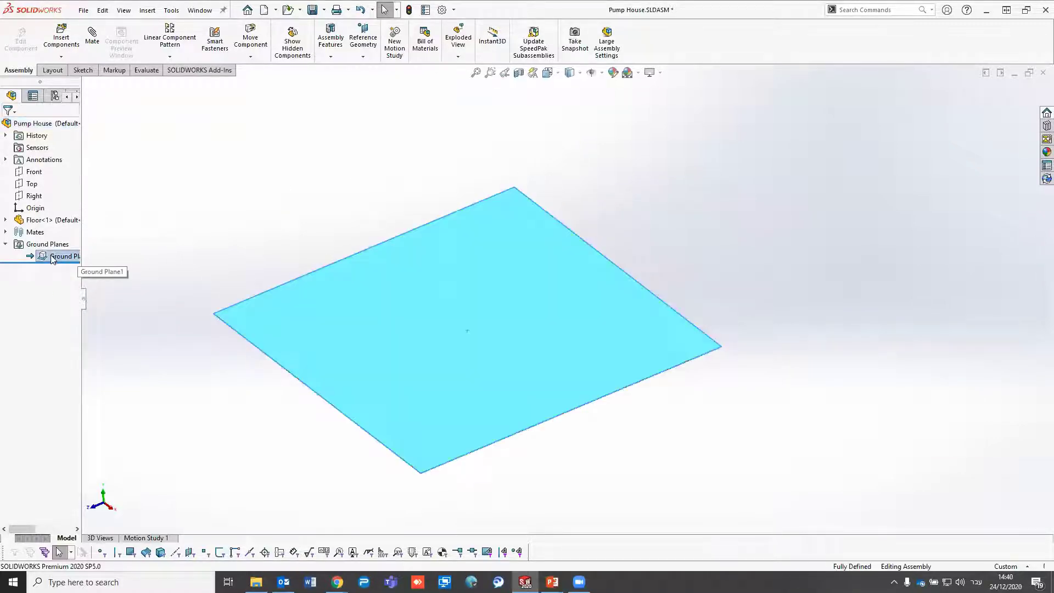
left_click(163, 242)
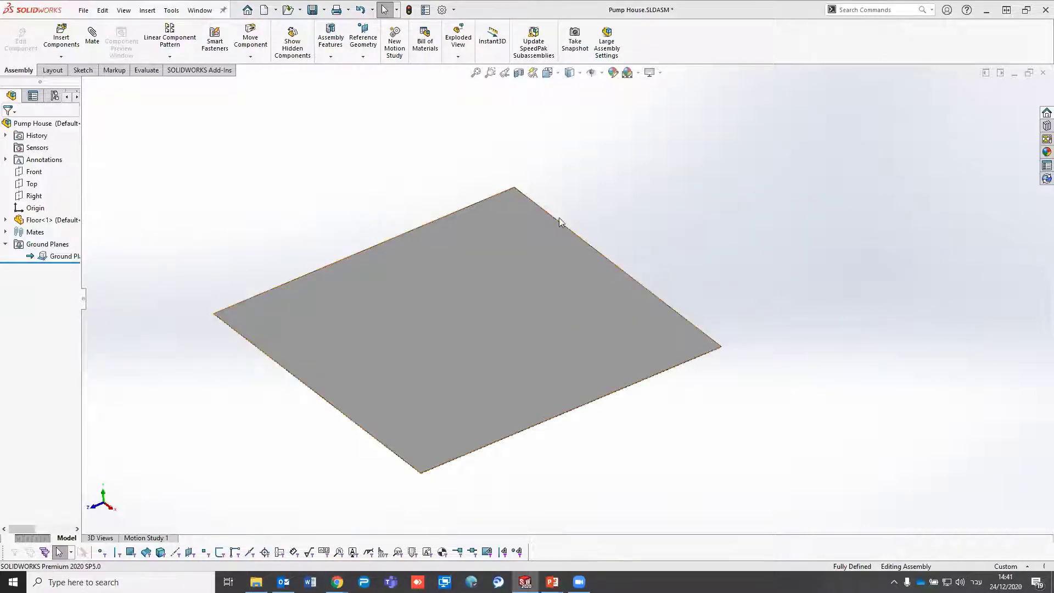
left_click(46, 243)
left_click(6, 244)
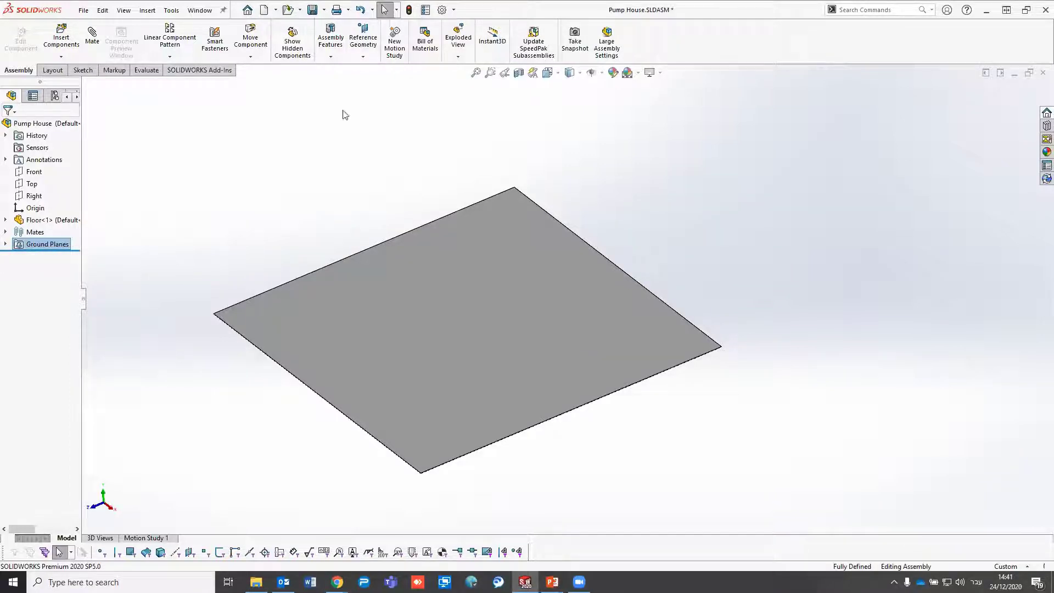
left_click(312, 9)
Insert CHILLER.sldprt through the Open dialog and drop it onto the floor
left_click(61, 38)
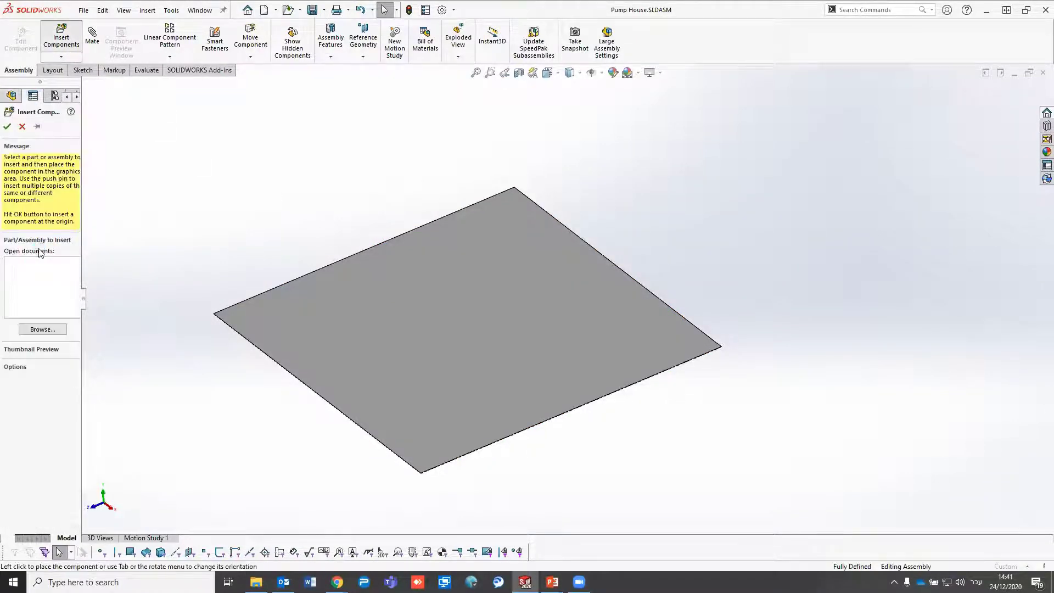
left_click(42, 329)
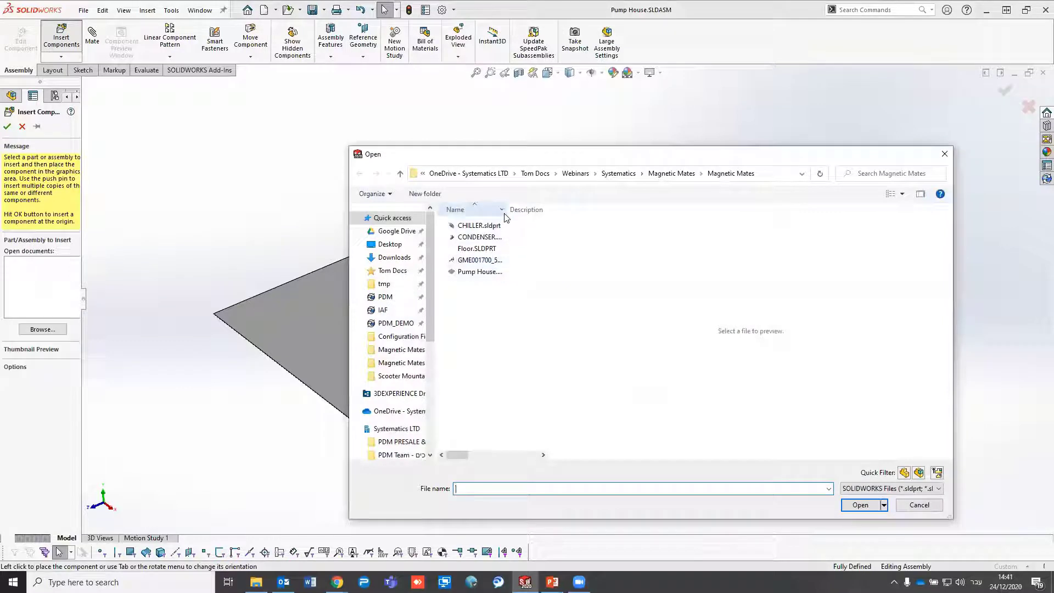
left_click_drag(516, 210, 567, 207)
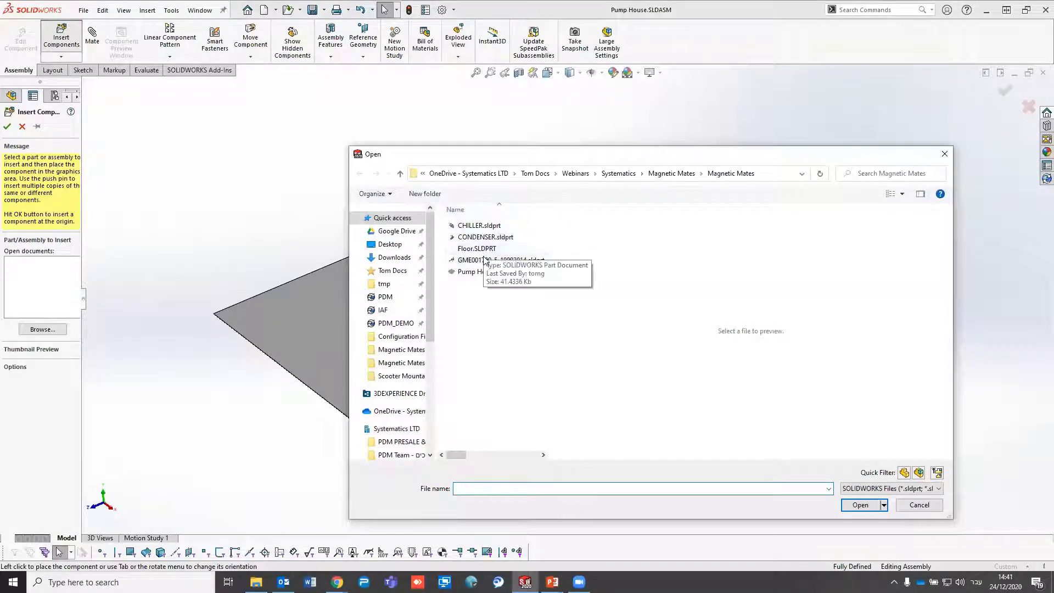
left_click(481, 227)
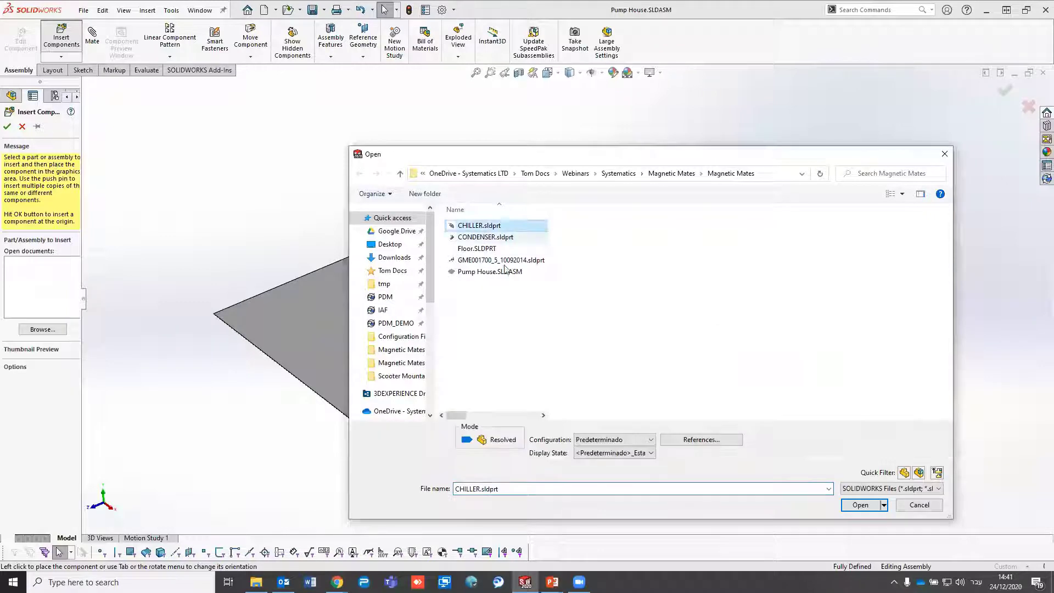
left_click(860, 503)
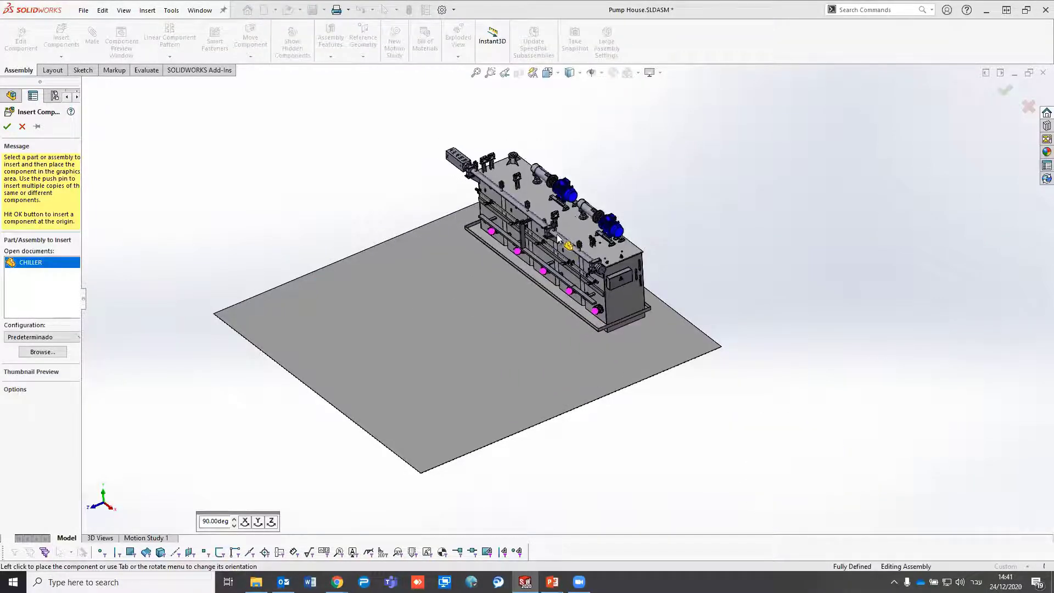
left_click(556, 241)
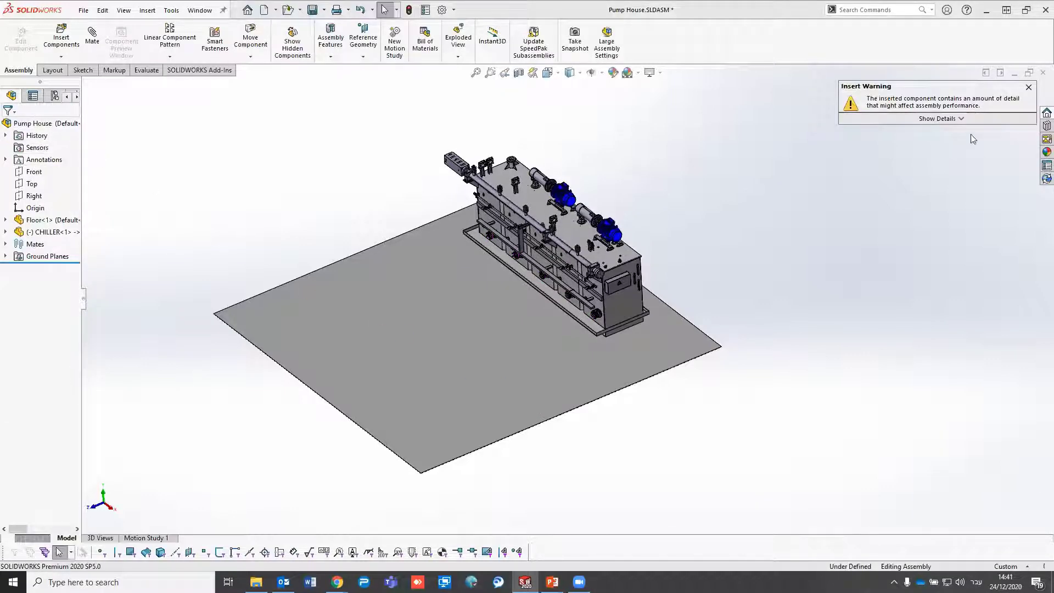
Dismiss the insert warning and orbit around to inspect the chiller resting on the floor
left_click(1028, 88)
mouse_move(721, 247)
middle_mouse_down()
mouse_move(592, 172)
mouse_move(666, 217)
mouse_move(615, 344)
middle_mouse_up()
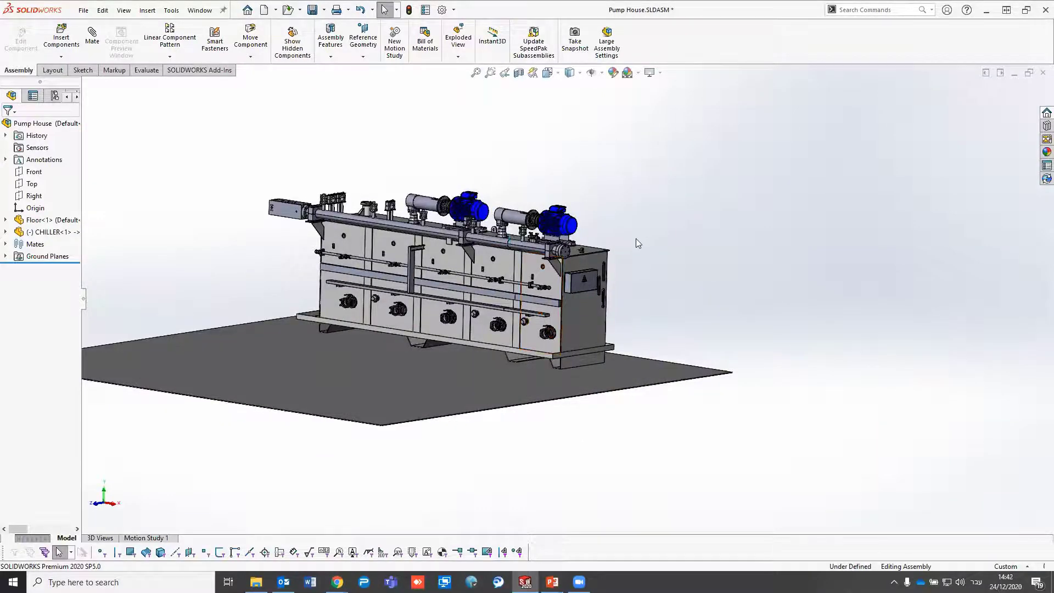
mouse_move(637, 242)
middle_mouse_down()
mouse_move(546, 272)
mouse_move(548, 375)
middle_mouse_up()
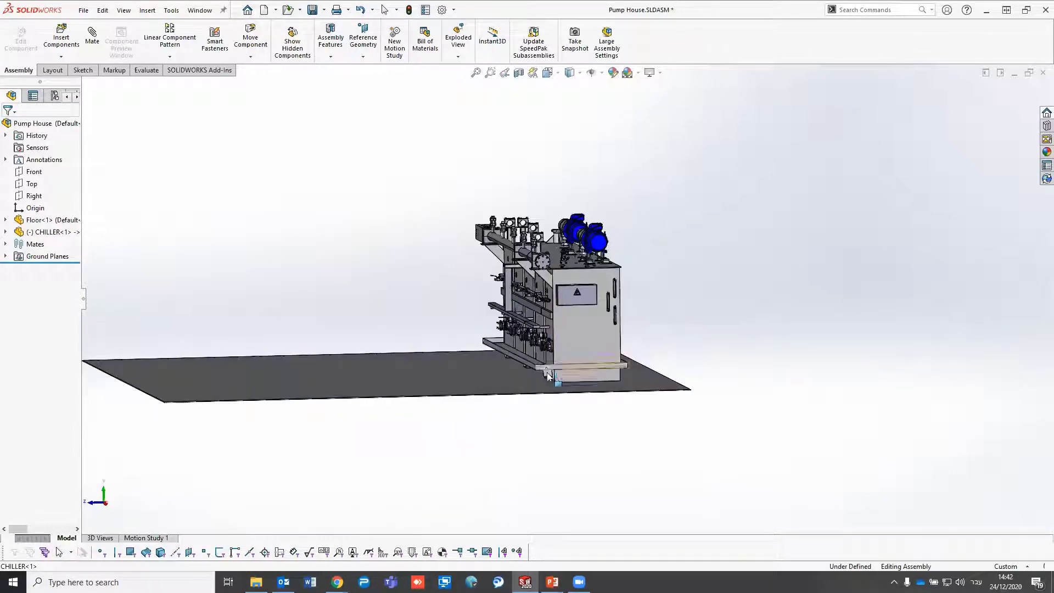
scroll(548, 375, "down", 3)
scroll(569, 363, "down", 2)
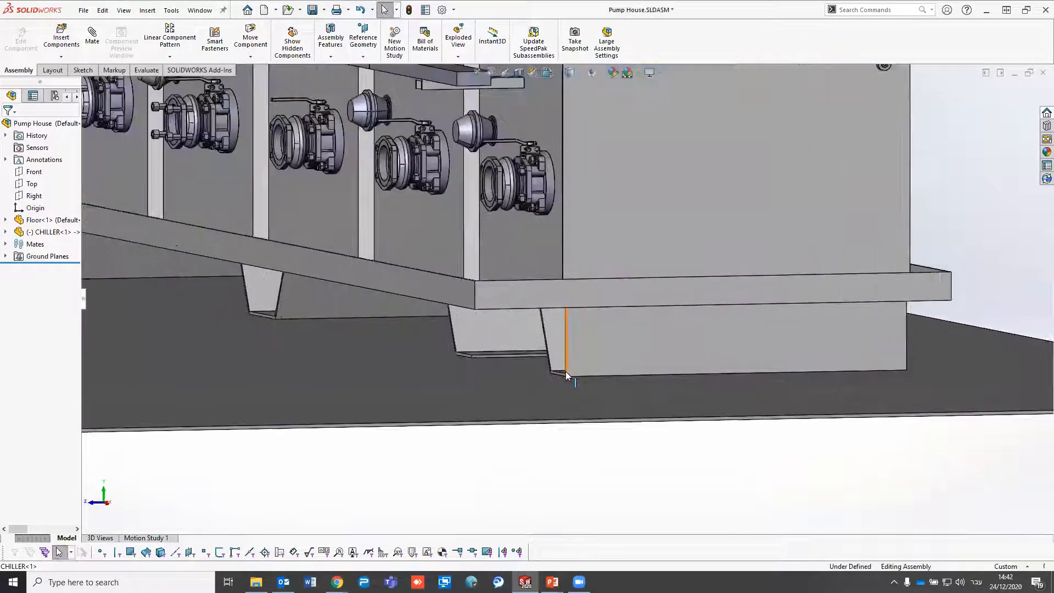
scroll(464, 326, "down", 2)
scroll(464, 326, "down", 2)
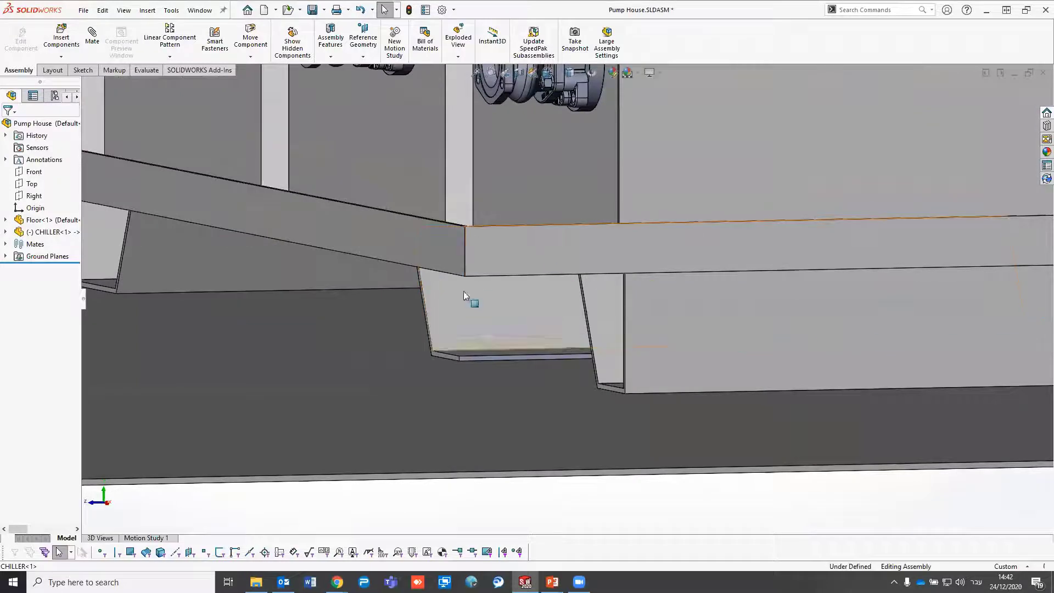
left_click(526, 253)
scroll(501, 284, "up", 3)
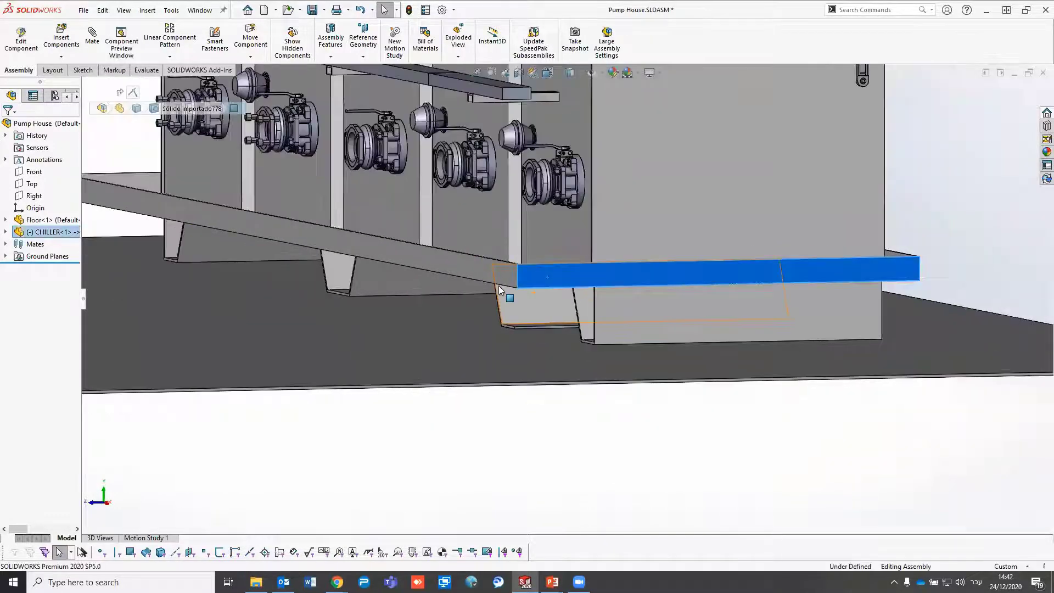
scroll(497, 287, "up", 2)
left_click(479, 336)
left_click(470, 362)
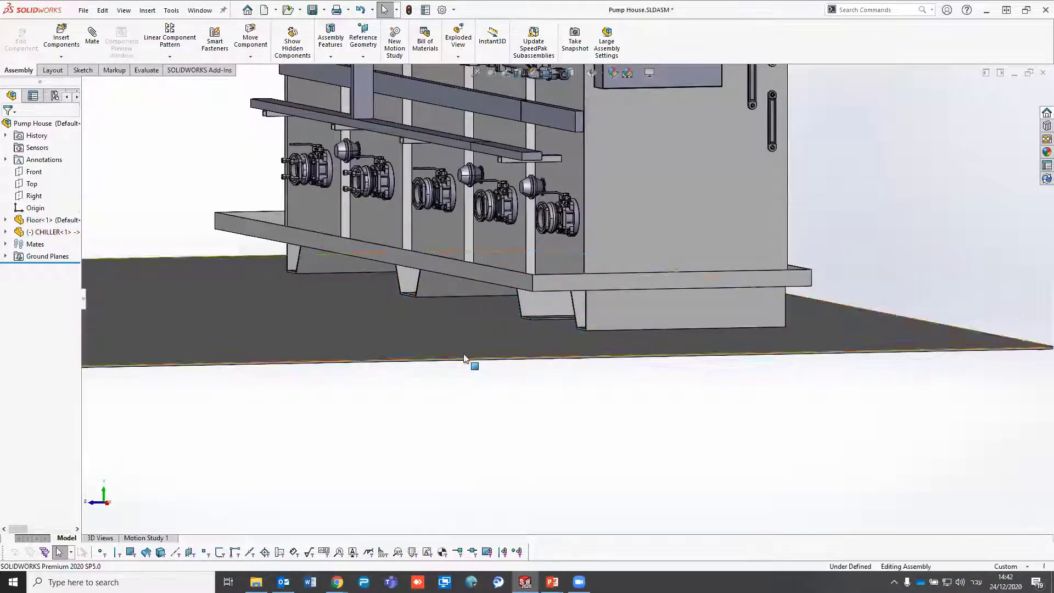
scroll(471, 348, "up", 3)
scroll(473, 324, "up", 2)
middle_click_drag(473, 325, 476, 185)
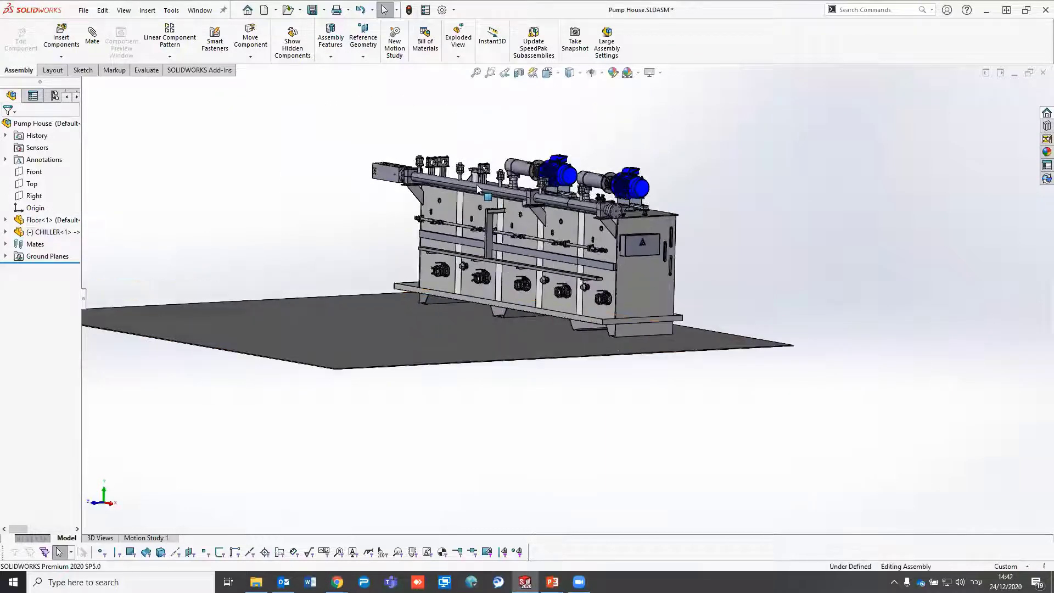
Check the Coincident1 mate linking the chiller to the floor
left_click(6, 244)
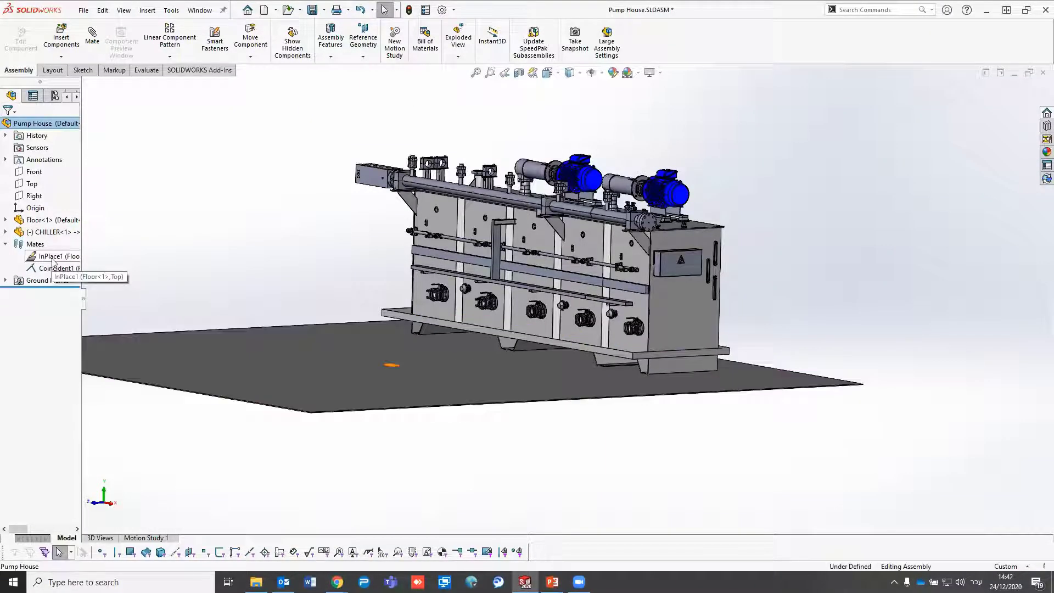
left_click(55, 268)
left_click(5, 244)
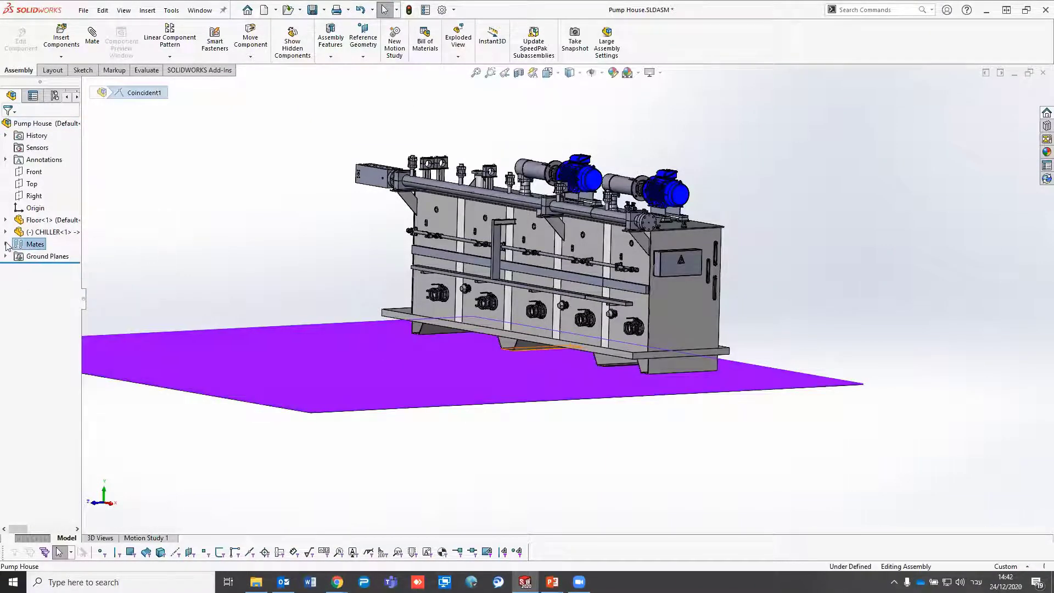
left_click(174, 188)
Fix the CHILLER component in place
middle_click_drag(406, 357, 261, 246)
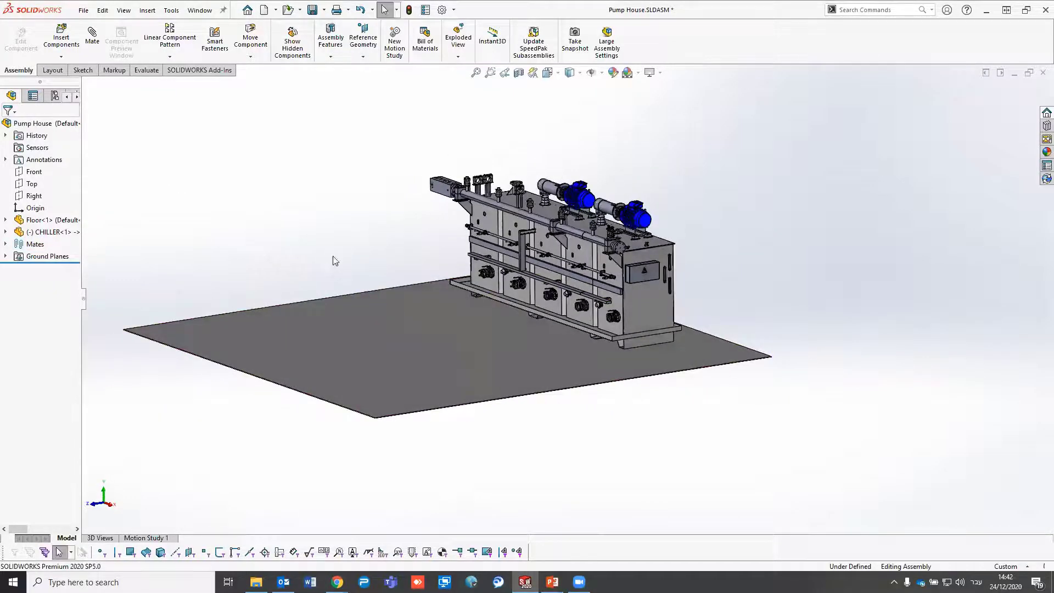
mouse_move(728, 300)
middle_mouse_down()
mouse_move(718, 255)
mouse_move(666, 280)
mouse_move(753, 280)
mouse_move(717, 301)
mouse_move(620, 301)
middle_mouse_up()
left_click(614, 310)
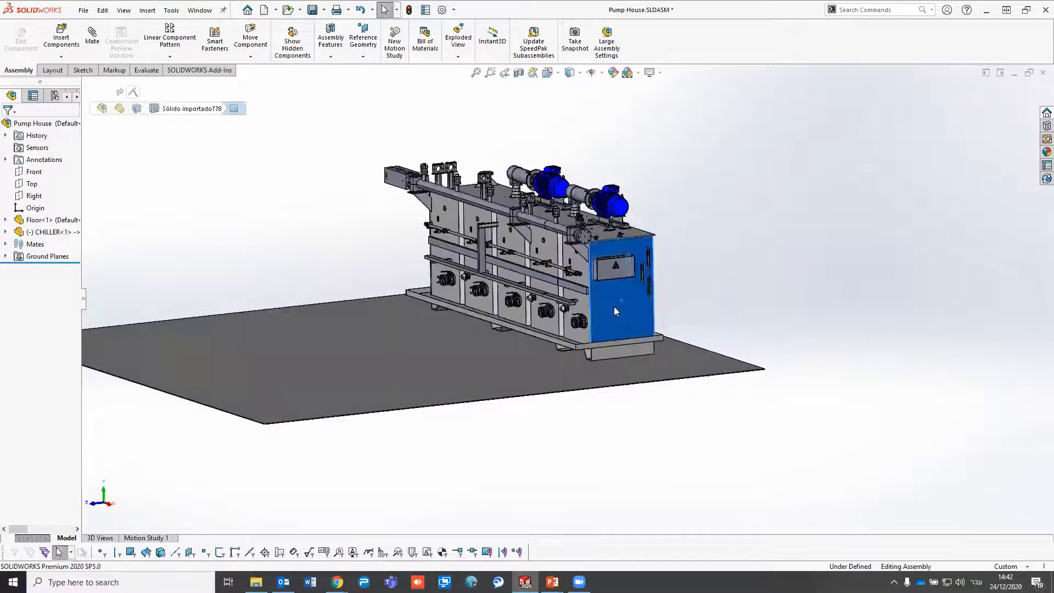
right_click(52, 233)
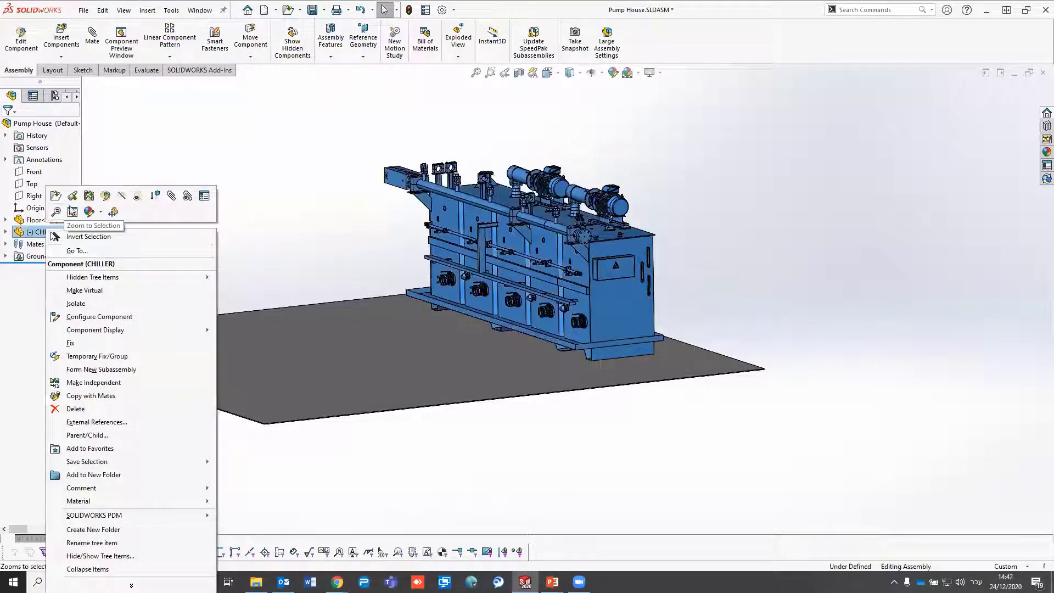
left_click(70, 343)
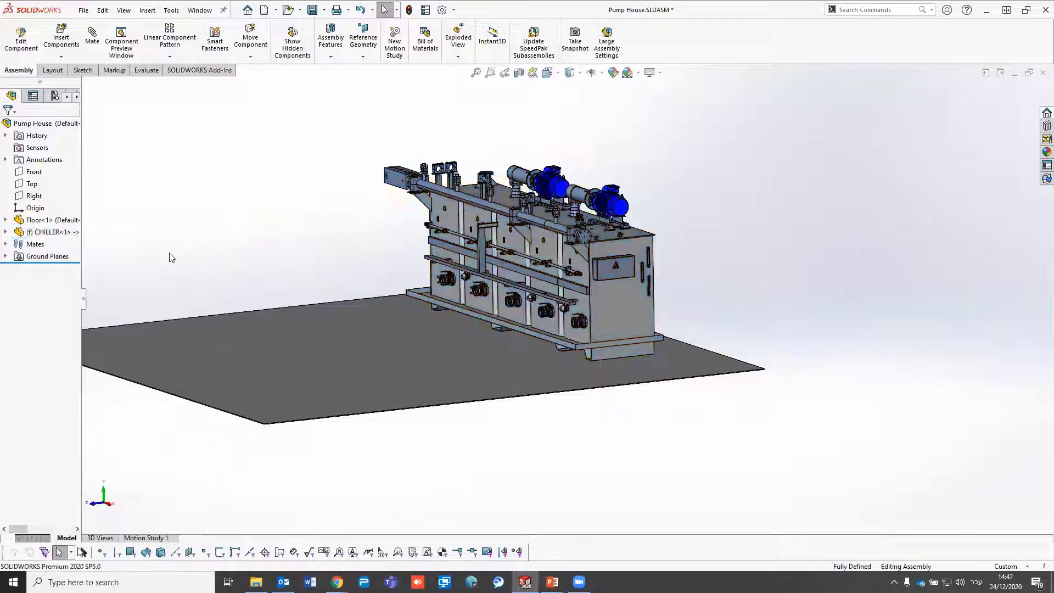
mouse_move(172, 258)
middle_mouse_down()
mouse_move(181, 243)
mouse_move(233, 254)
mouse_move(197, 246)
mouse_move(171, 221)
mouse_move(183, 252)
mouse_move(277, 258)
mouse_move(340, 242)
mouse_move(328, 271)
mouse_move(330, 226)
mouse_move(343, 219)
mouse_move(433, 265)
mouse_move(220, 137)
middle_mouse_up()
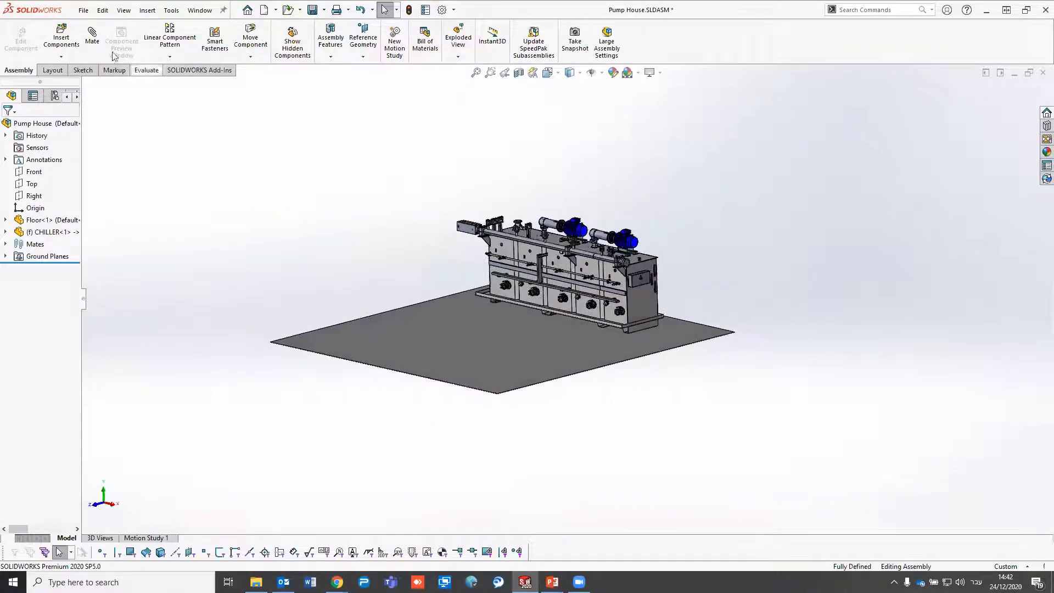
Insert CONDENSER.sldprt and drag its preview beside the chiller to snap to a connector
left_click(56, 40)
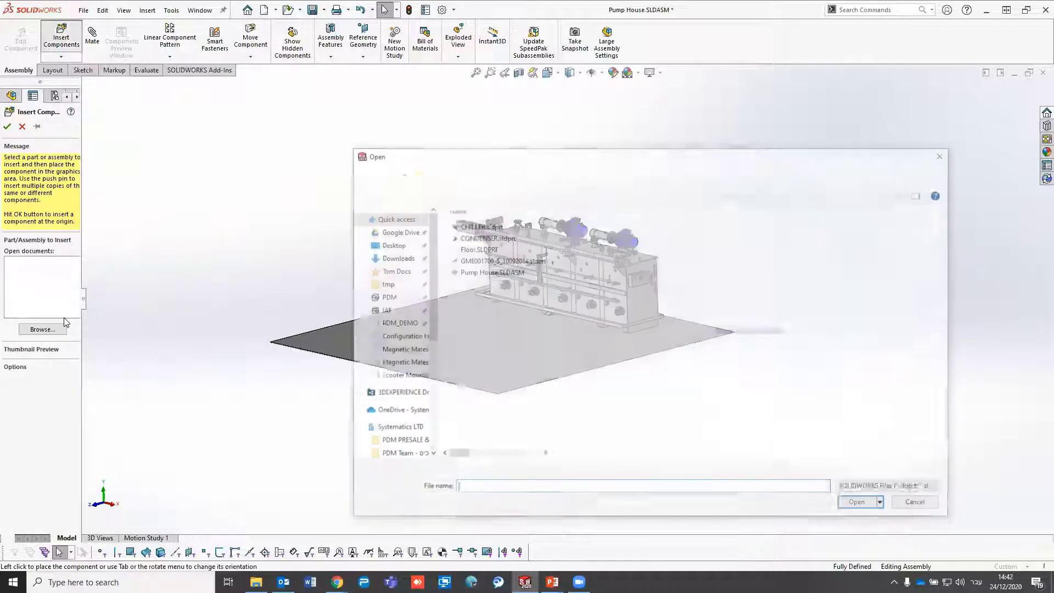
left_click(473, 240)
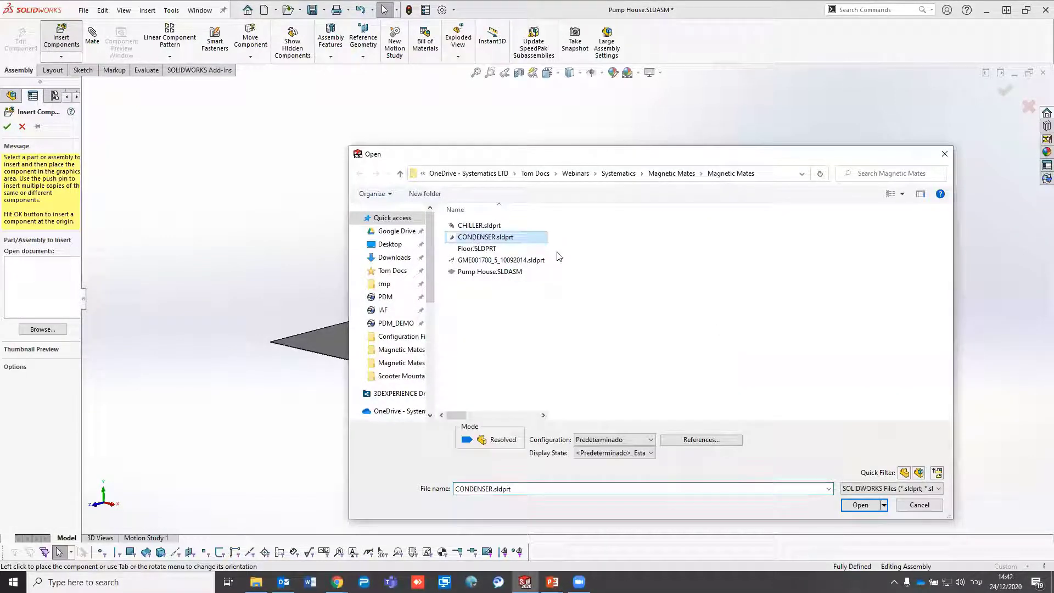
left_click(860, 505)
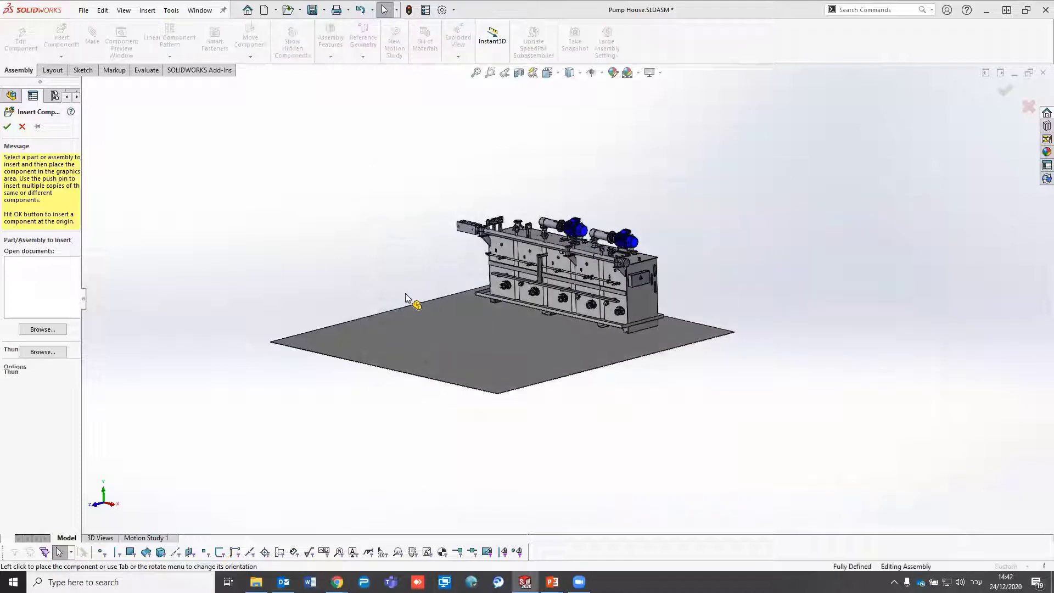
mouse_move(407, 301)
middle_mouse_down()
mouse_move(392, 320)
mouse_move(465, 298)
middle_mouse_up()
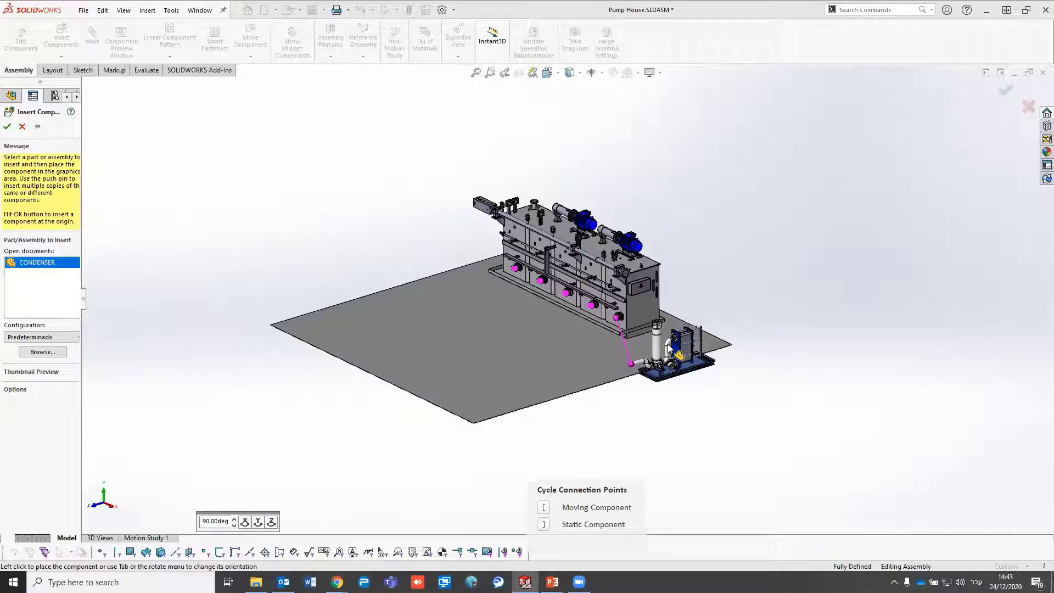
Cycle the chiller connection point and drop the CONDENSER on the floor beside the CHILLER
key("bracketright")
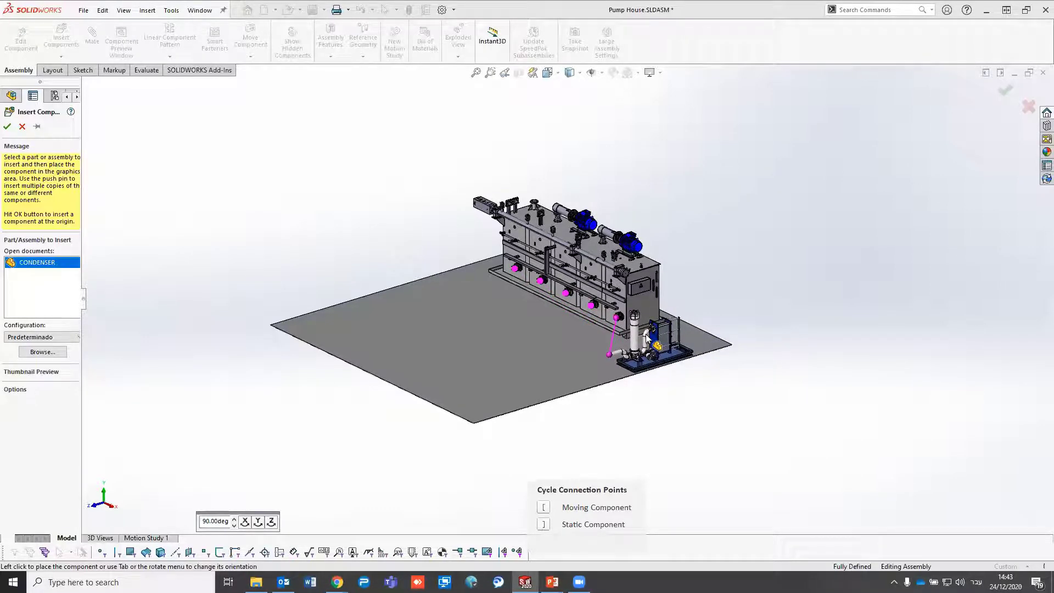
left_click(650, 433)
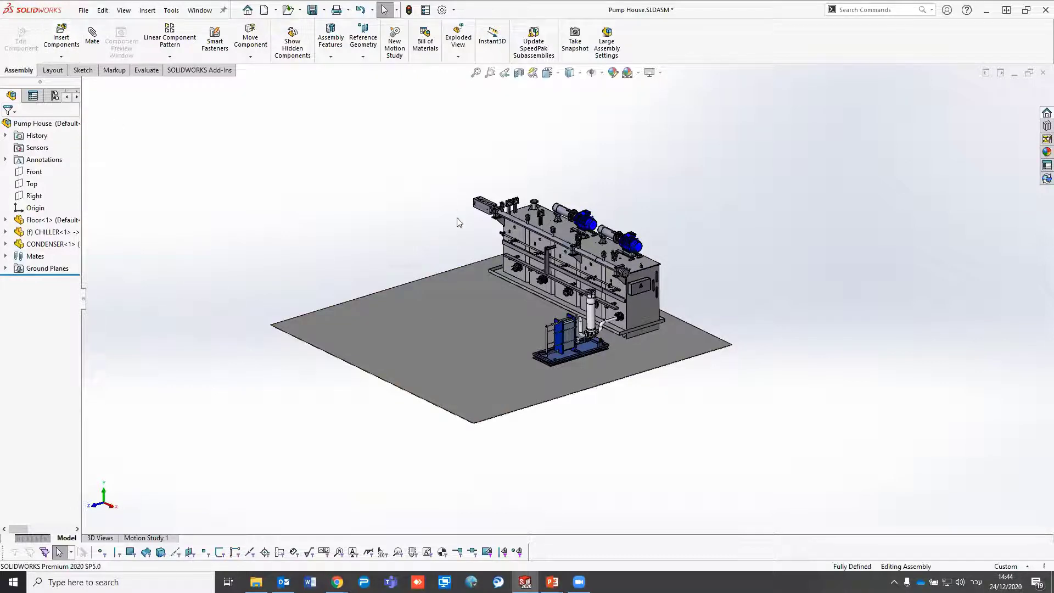
Insert the GME001700_5_10092014 pump part and drop it into the assembly near the tank
left_click(58, 39)
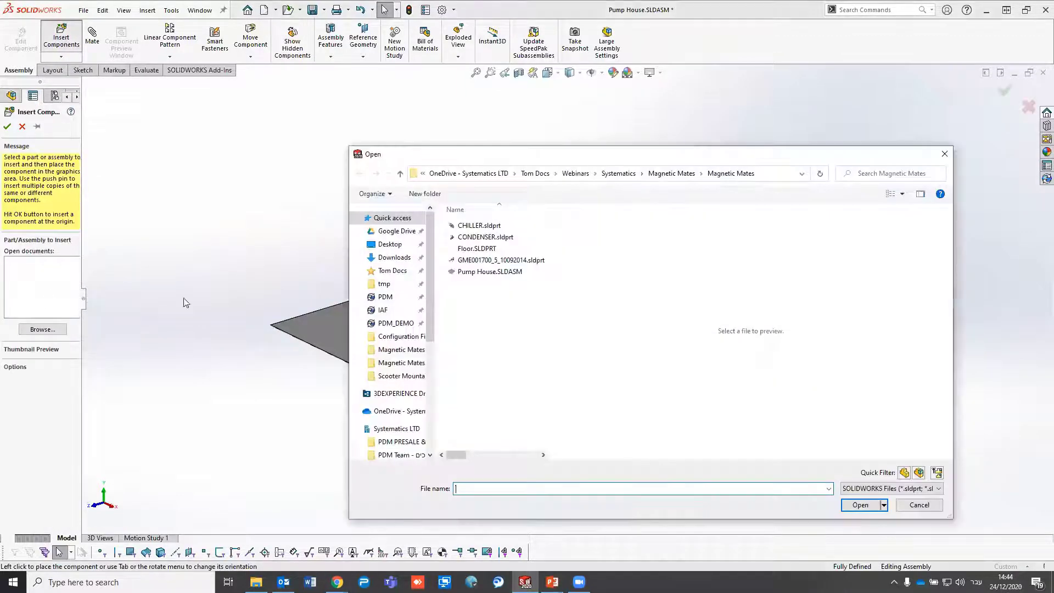
left_click(497, 260)
left_click(861, 505)
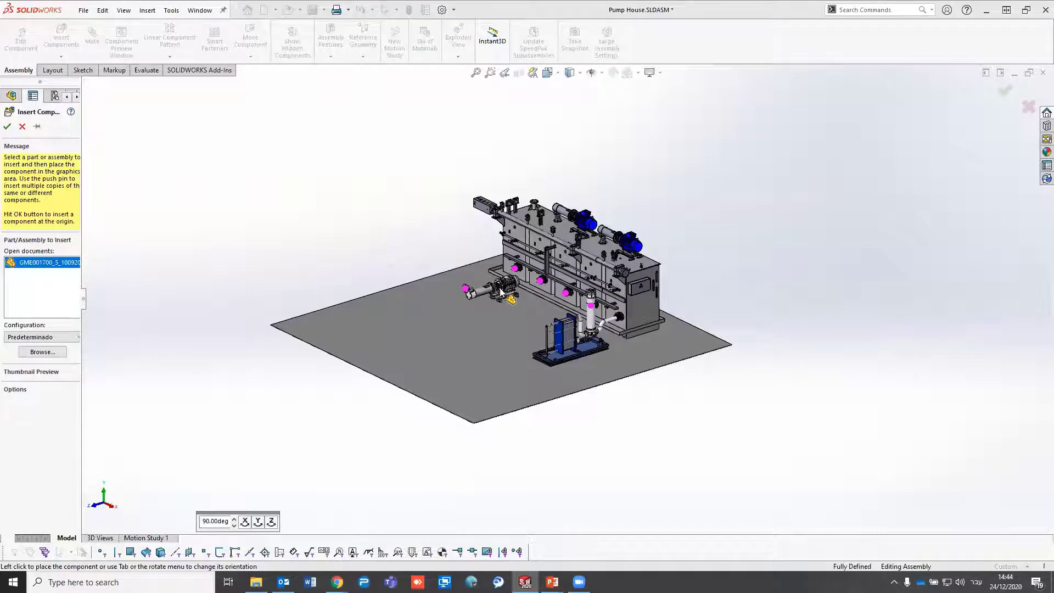
left_click(525, 295)
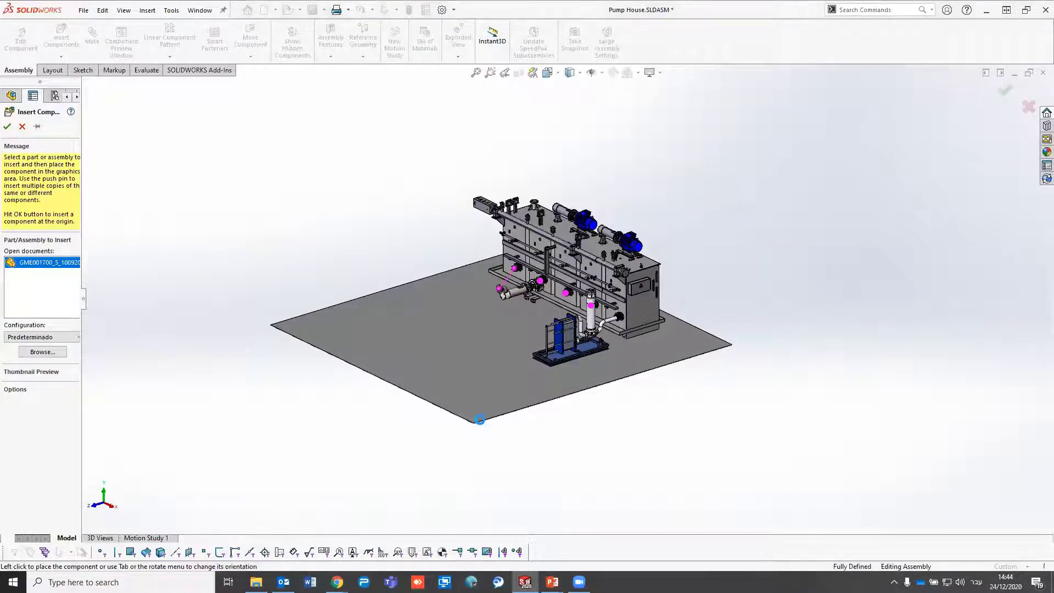
Orbit and zoom around the pump to inspect its feet and side
scroll(504, 281, "down", 3)
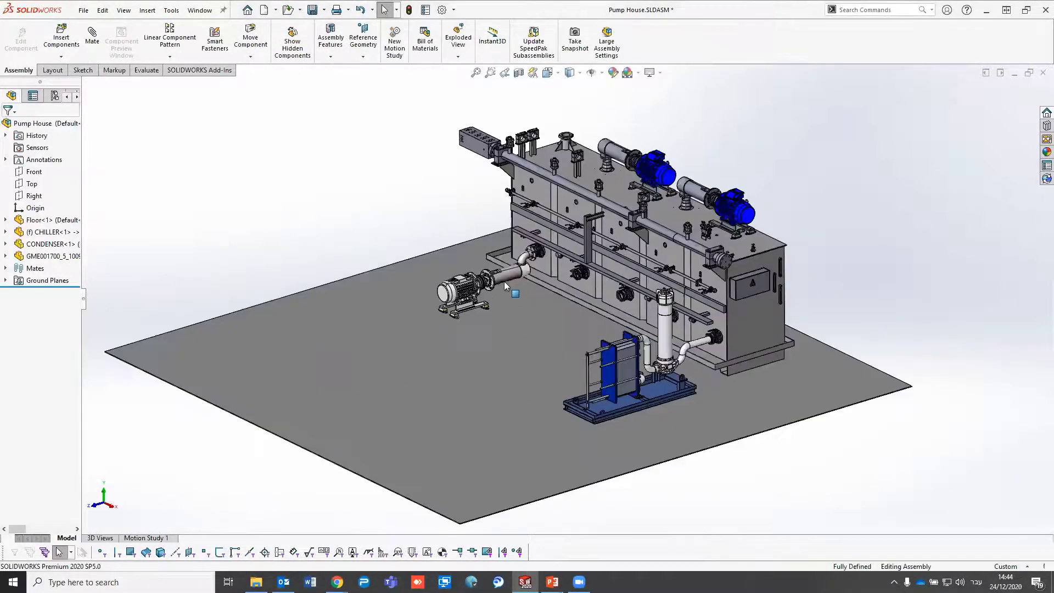
middle_click_drag(504, 281, 494, 319)
middle_click_drag(545, 258, 615, 269)
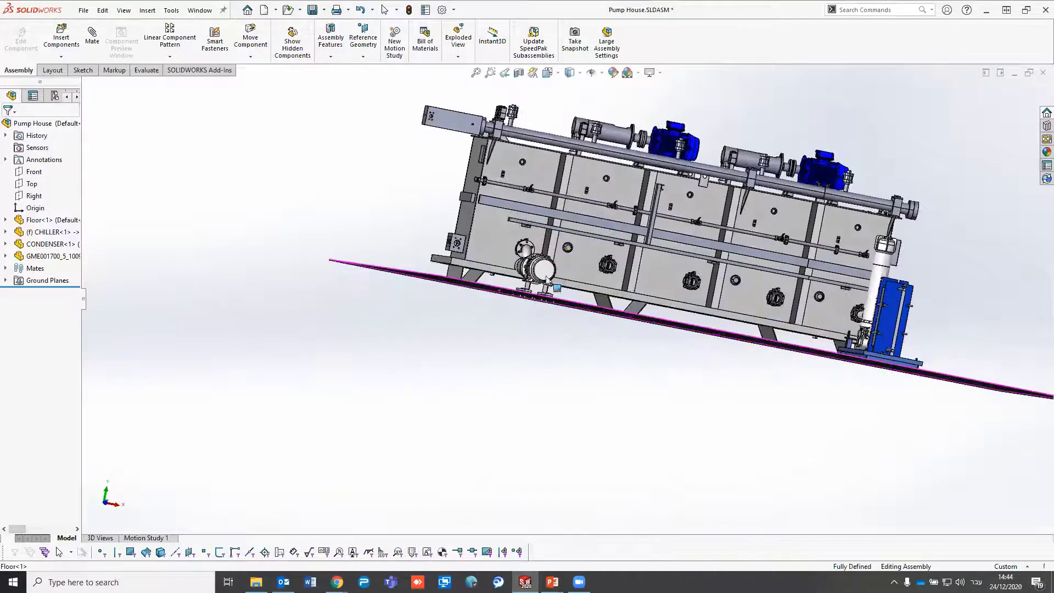
scroll(618, 267, "down", 3)
scroll(619, 267, "down", 3)
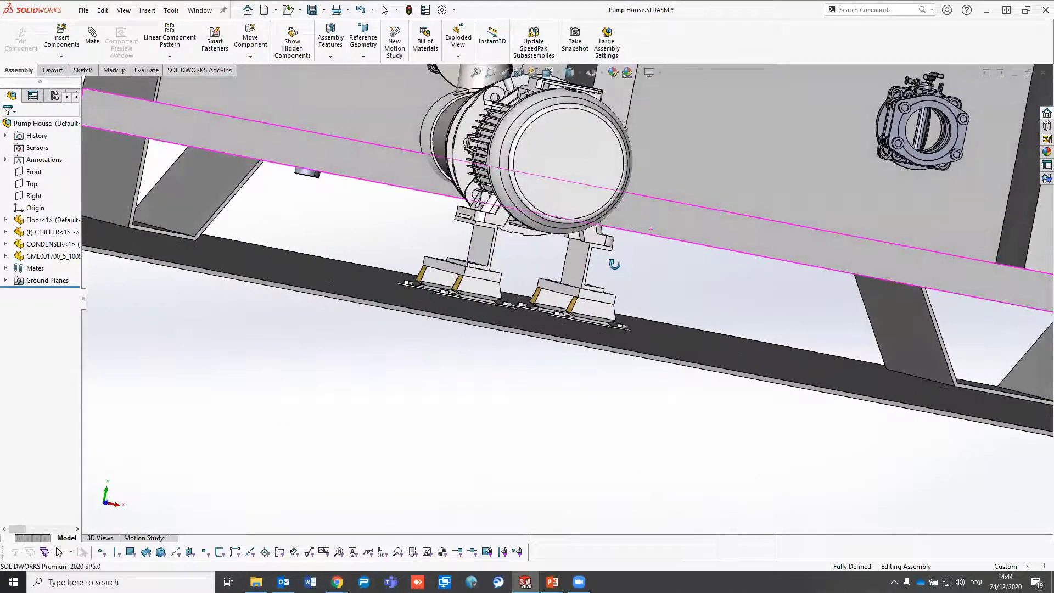
middle_click_drag(619, 267, 586, 266)
scroll(839, 365, "up", 5)
scroll(900, 367, "down", 2)
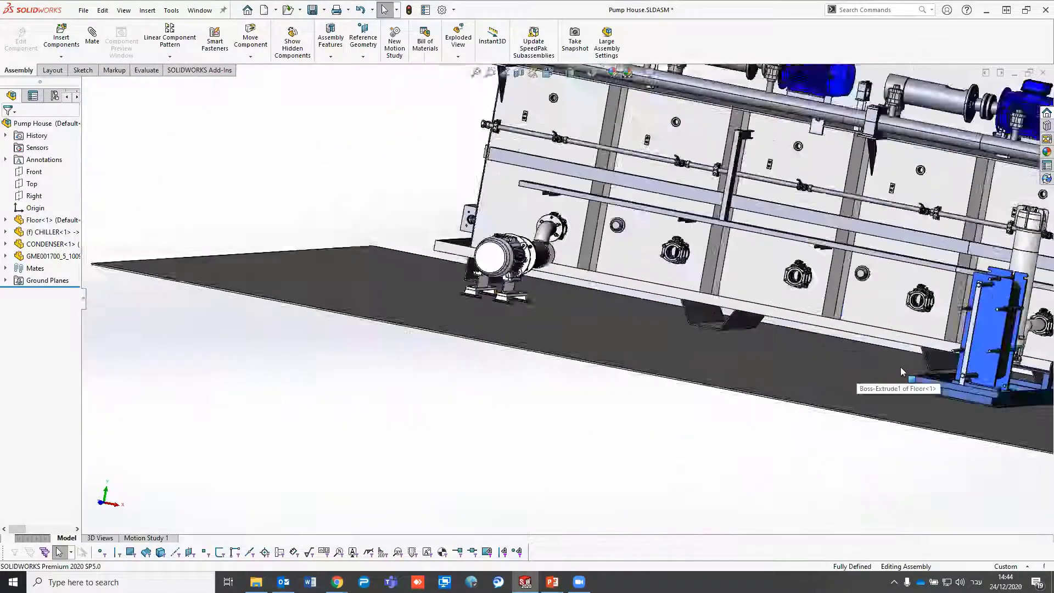
scroll(900, 367, "down", 2)
Check the Mates folder, then view the whole chiller and select the pump motor edge and floor plate
double_click(18, 272)
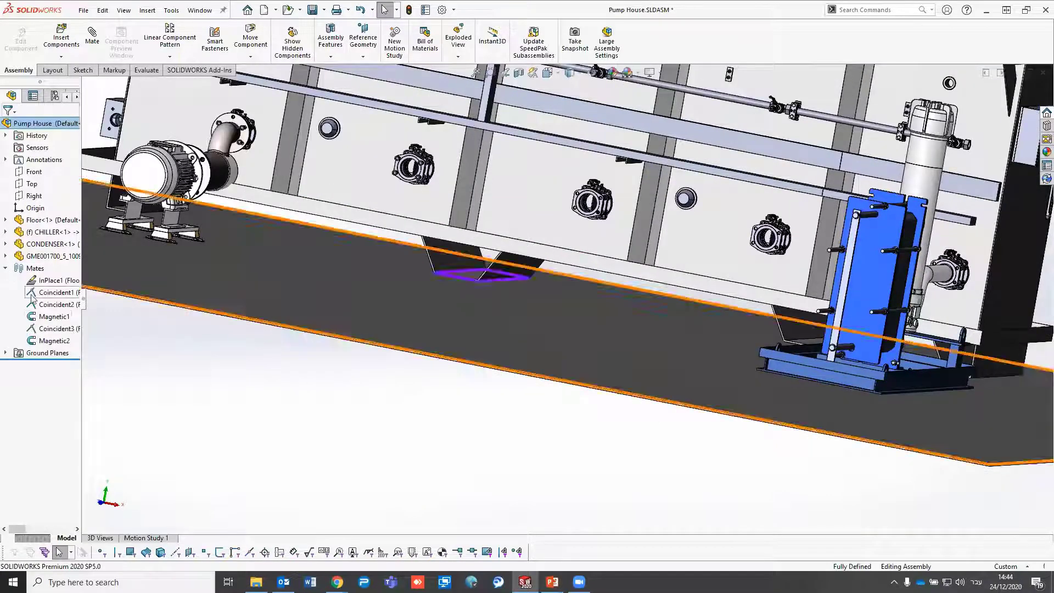
left_click(6, 267)
scroll(270, 369, "up", 5)
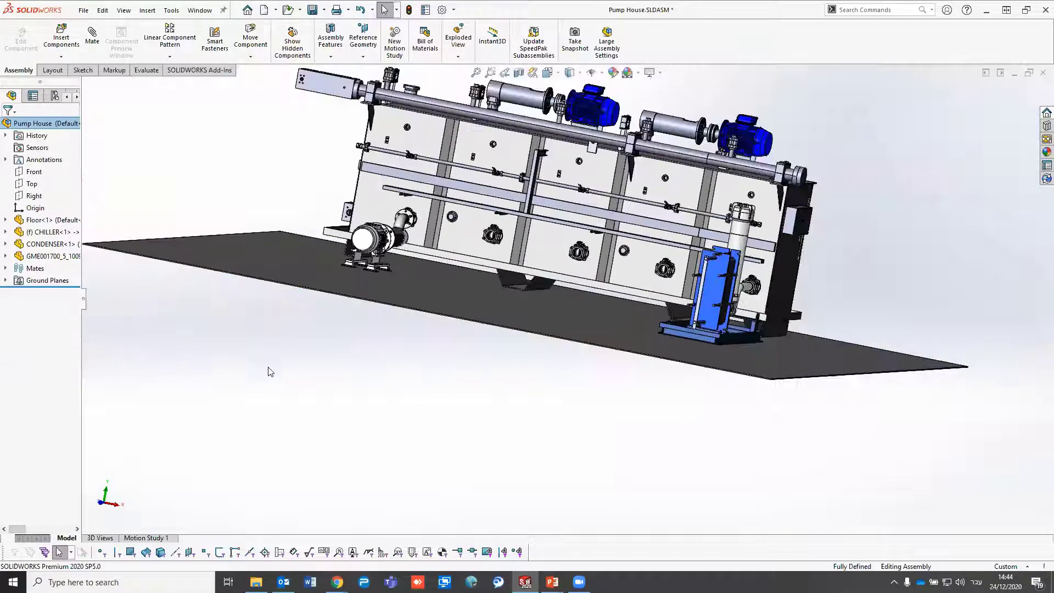
mouse_move(271, 369)
middle_mouse_down()
mouse_move(305, 348)
mouse_move(349, 364)
mouse_move(282, 378)
mouse_move(557, 280)
middle_mouse_up()
scroll(557, 280, "down", 5)
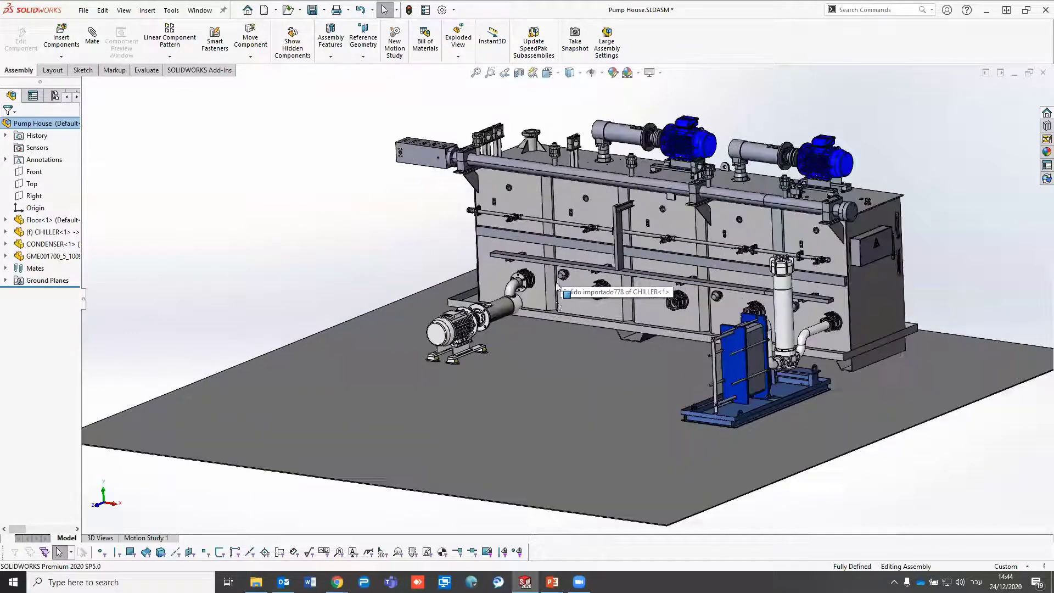
left_click(464, 330)
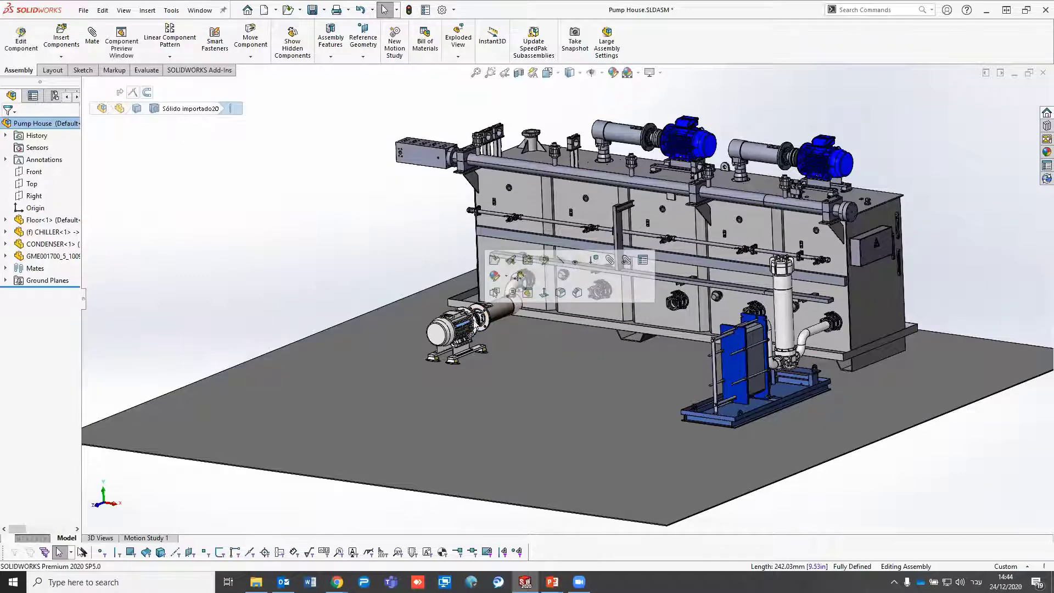
left_click(501, 322)
Drag the pump toward the chiller so its blue pipe meets the tank inlet
left_click_drag(501, 323, 590, 351)
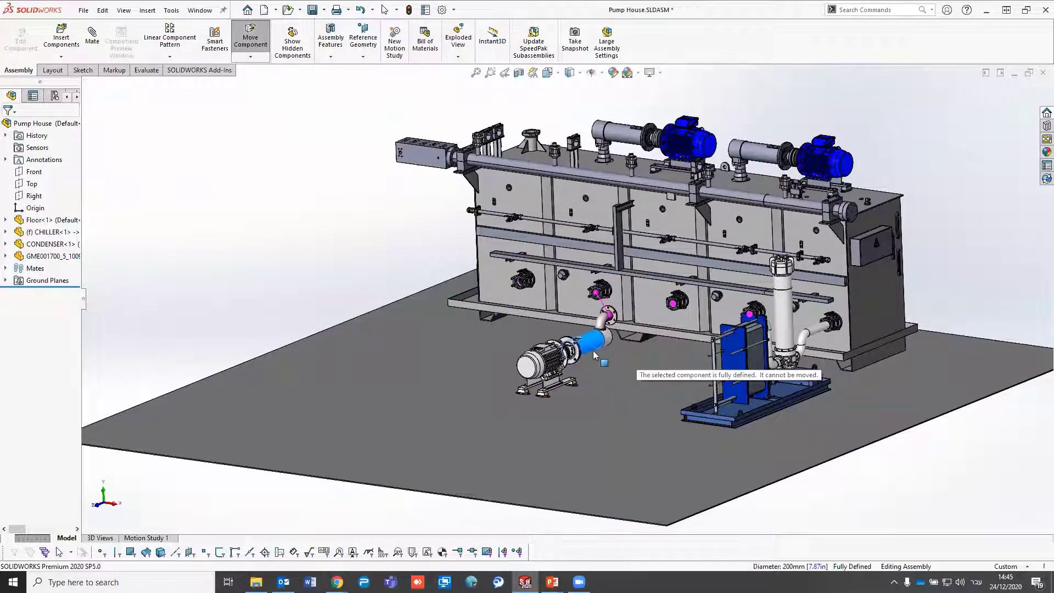
left_click_drag(591, 351, 516, 443)
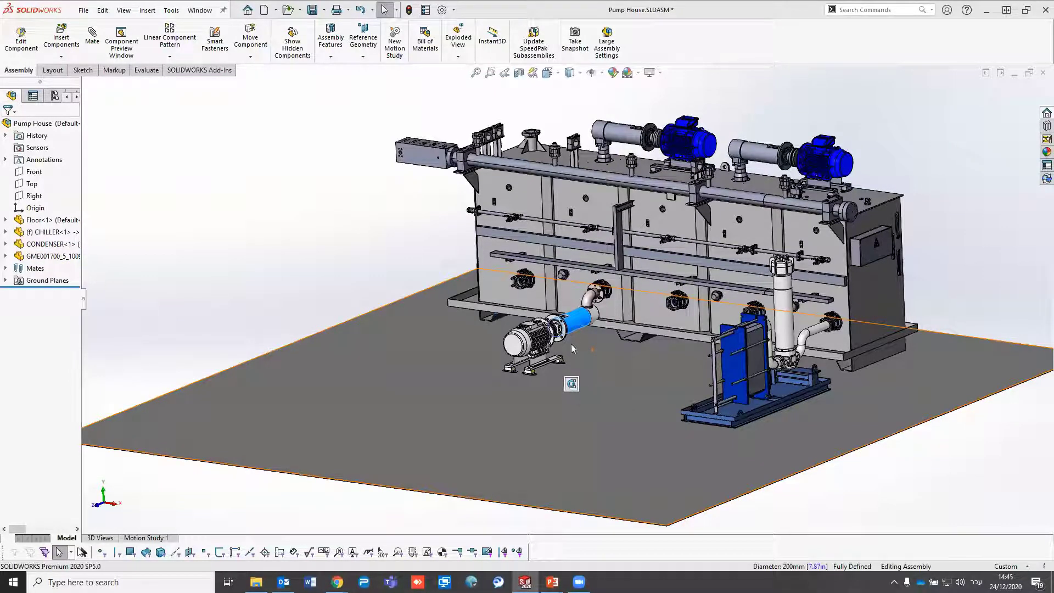
left_click(578, 329)
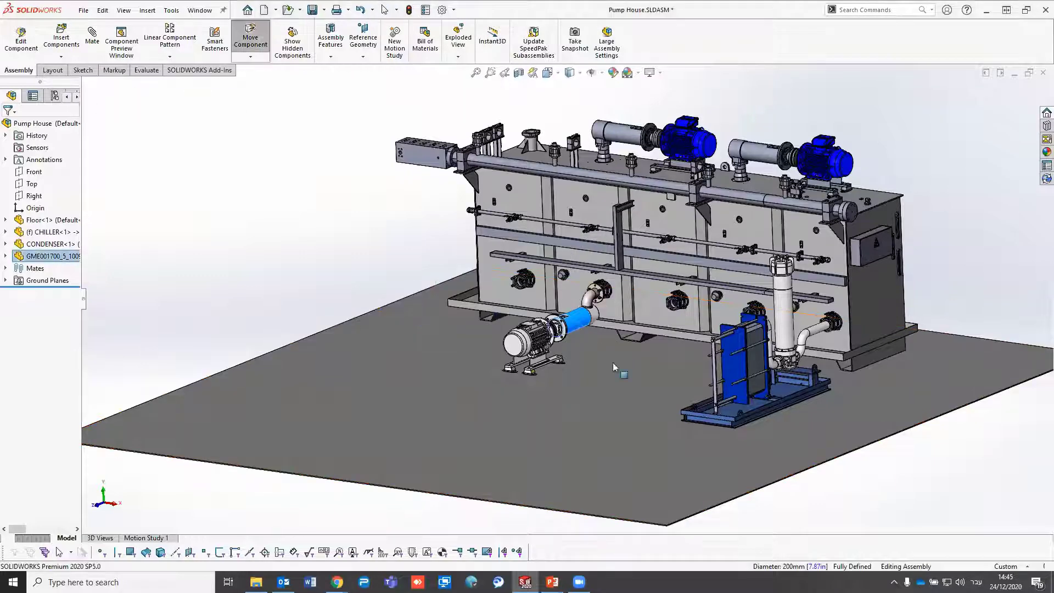
left_click(824, 323)
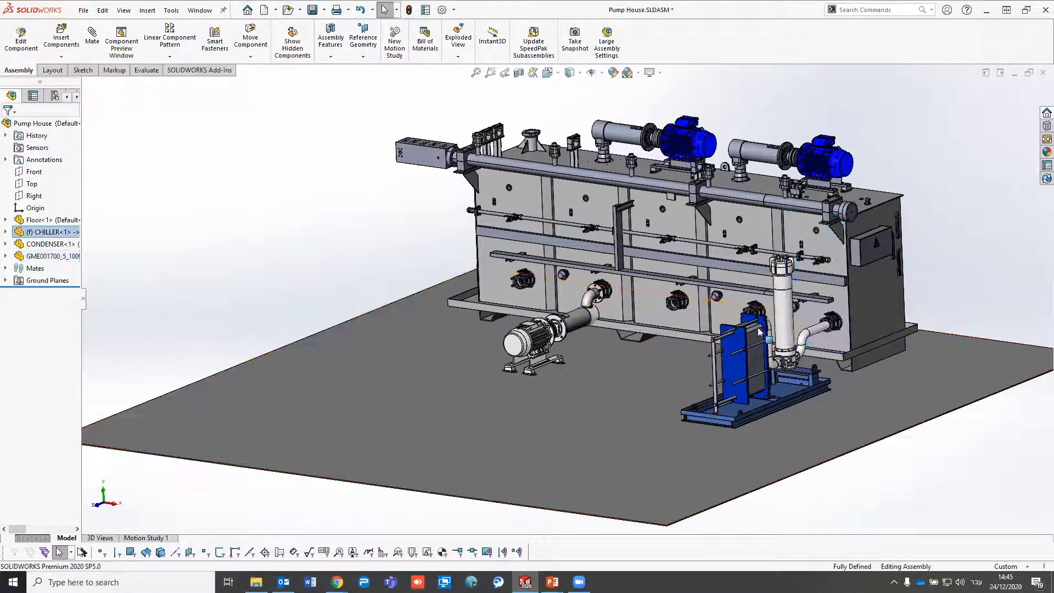
Slide the CONDENSER toward the pump, then zoom out to a low side view
mouse_move(704, 331)
left_mouse_down()
mouse_move(680, 323)
mouse_move(591, 423)
left_mouse_up()
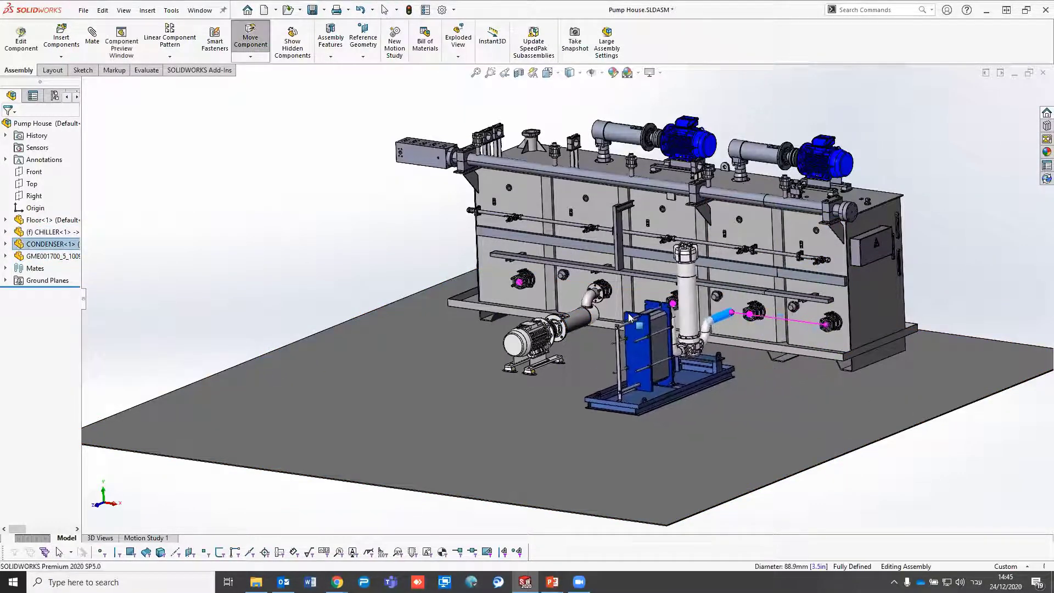
key("Escape")
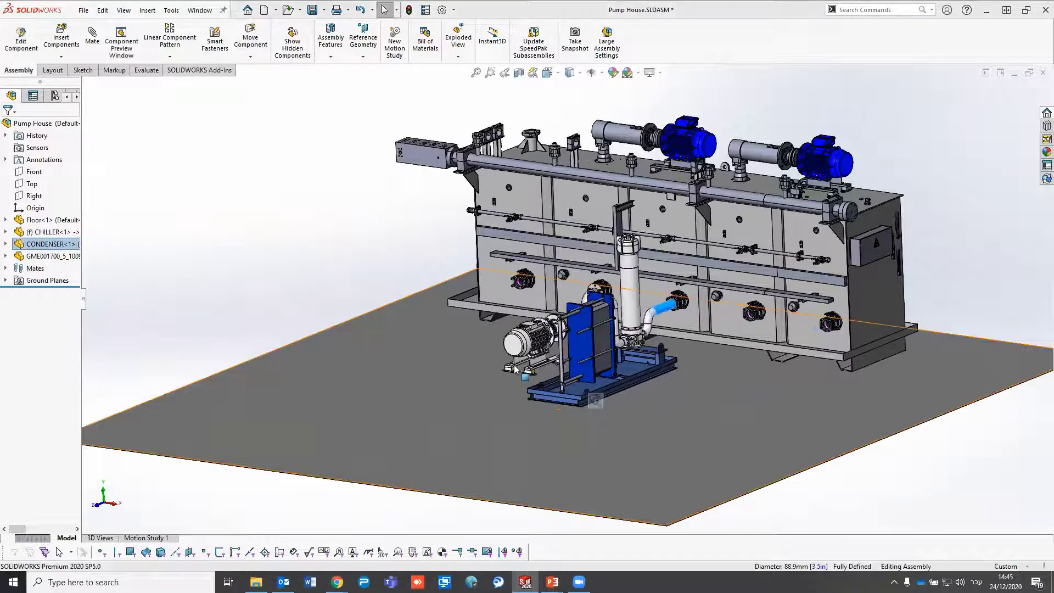
scroll(470, 310, "up", 3)
scroll(408, 281, "up", 2)
mouse_move(439, 278)
middle_mouse_down()
mouse_move(432, 245)
mouse_move(405, 305)
middle_mouse_up()
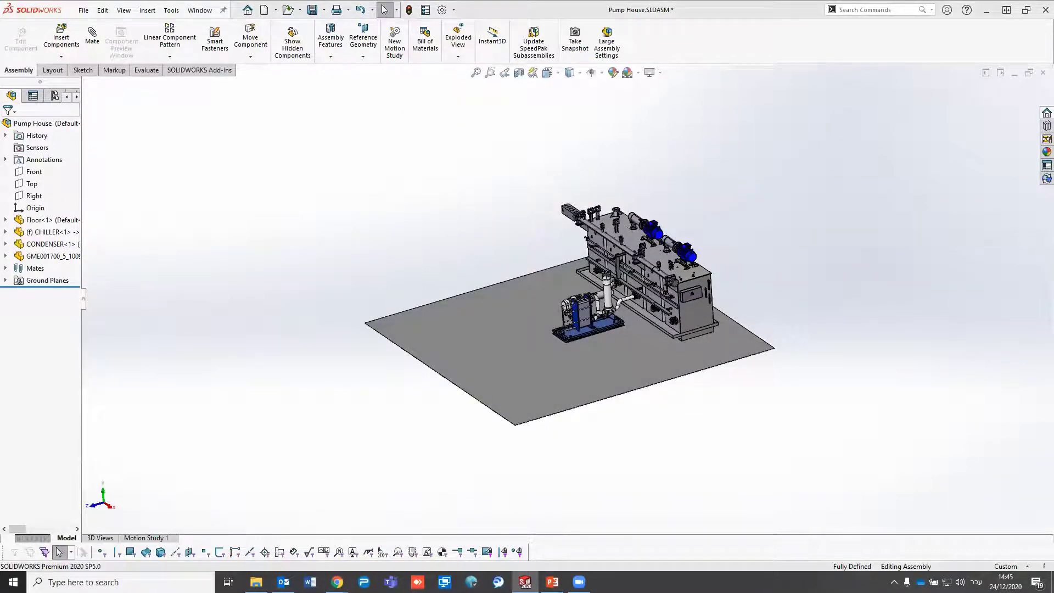
Drag the CONDENSER until its pipe snaps onto the chiller flange, then release it
left_click(337, 582)
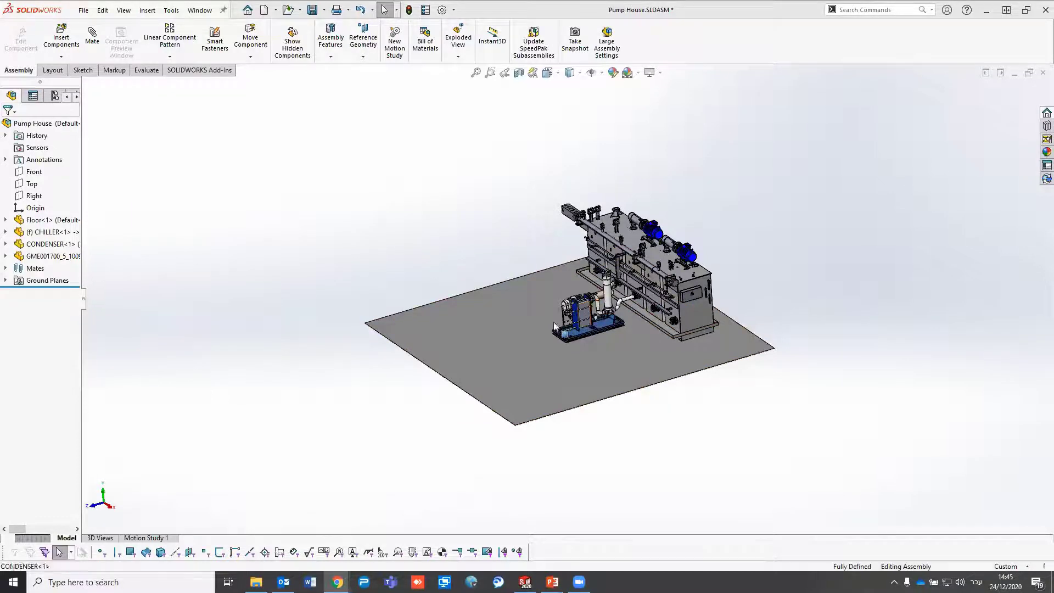
mouse_move(554, 322)
left_mouse_down()
mouse_move(442, 351)
mouse_move(478, 369)
mouse_move(542, 366)
mouse_move(509, 337)
left_mouse_up()
key("Escape")
scroll(625, 284, "down", 3)
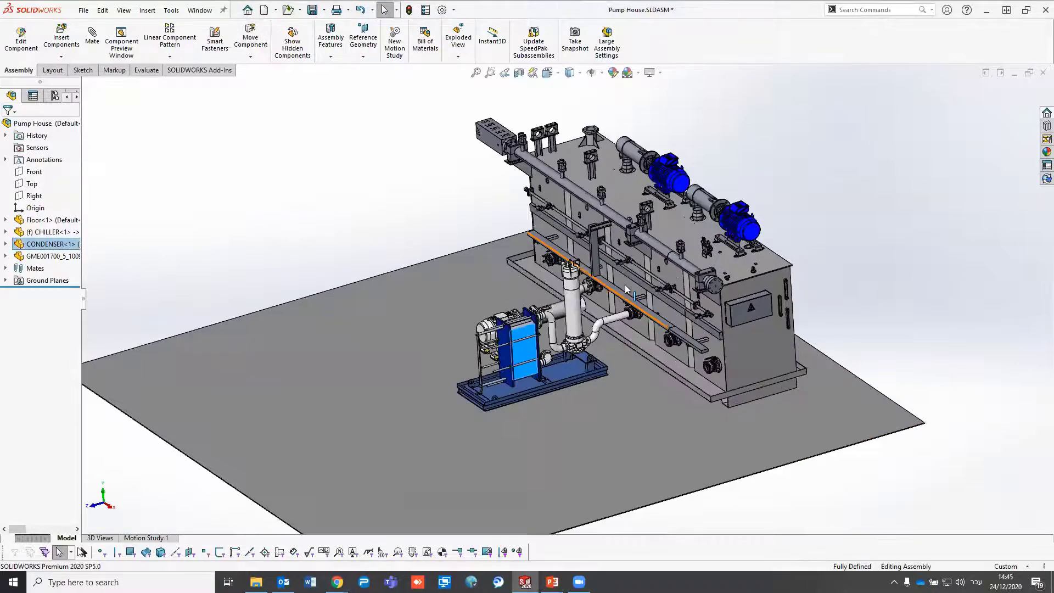
scroll(601, 337, "down", 3)
scroll(601, 337, "down", 2)
scroll(603, 341, "down", 2)
scroll(604, 349, "down", 3)
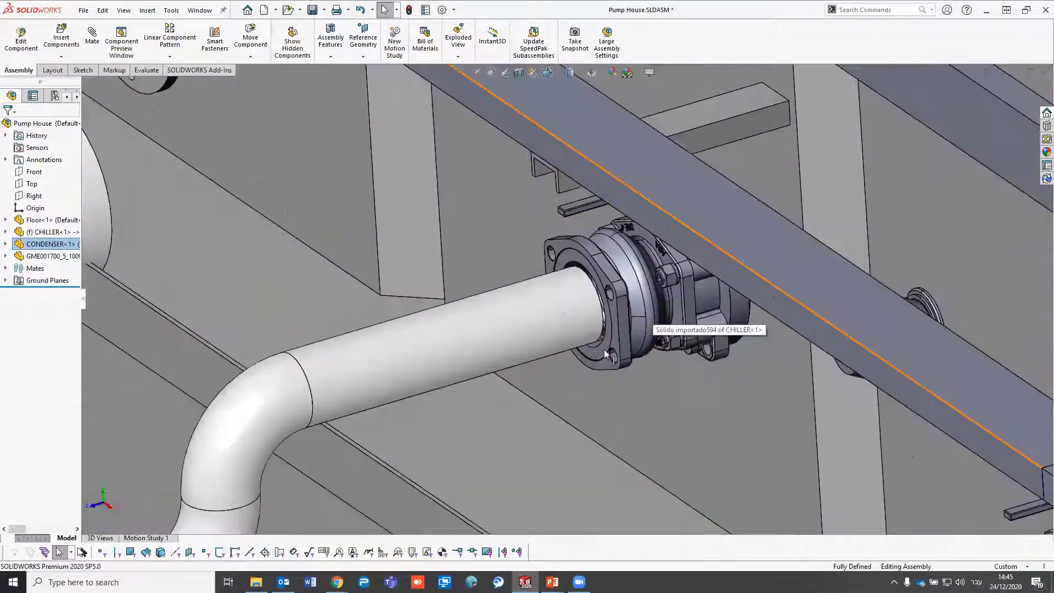
scroll(568, 307, "up", 3)
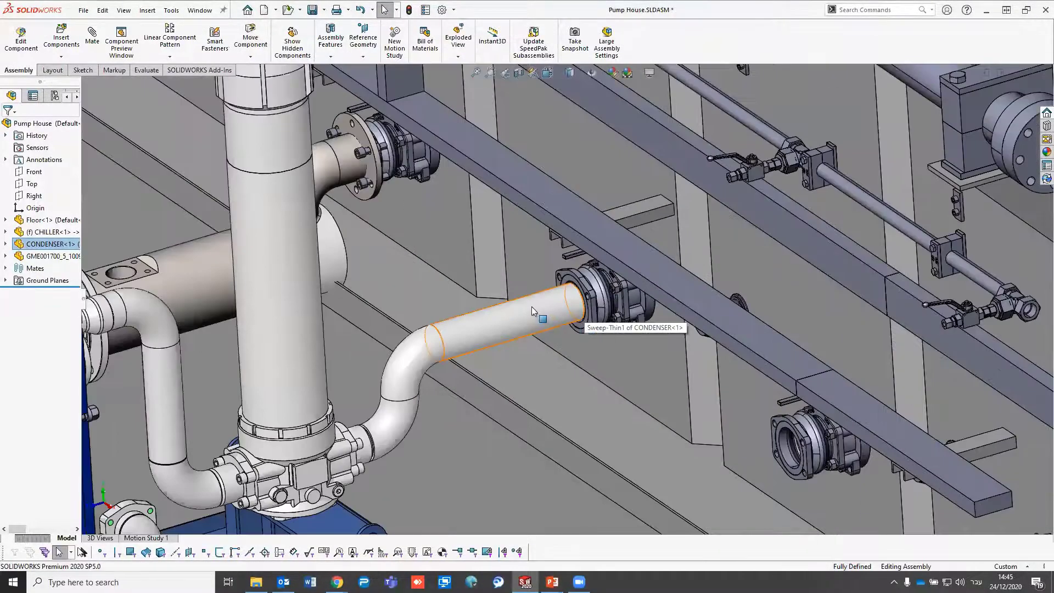
scroll(570, 311, "up", 2)
scroll(571, 311, "up", 1)
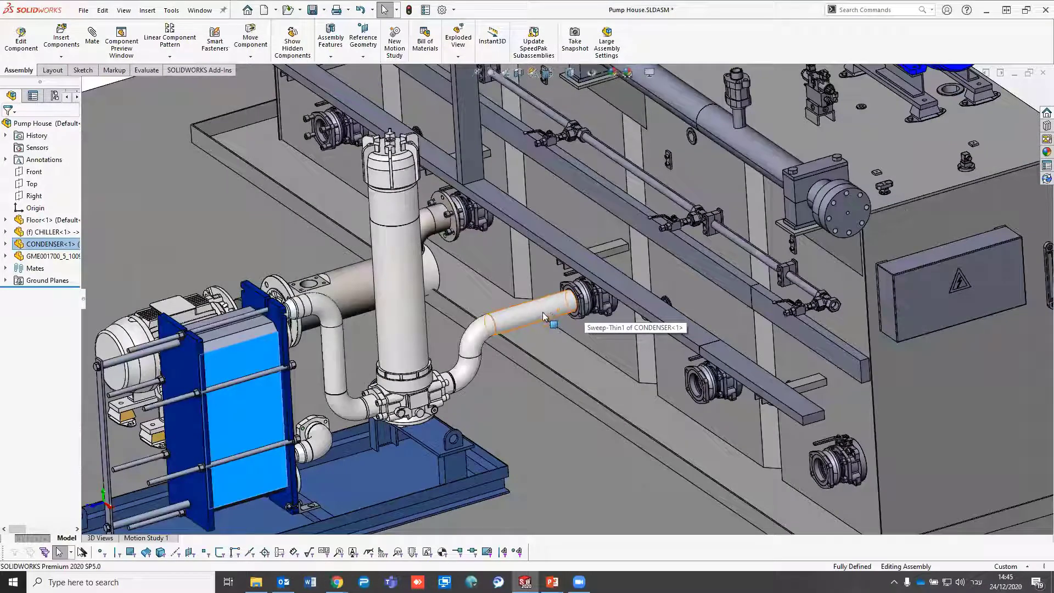
scroll(567, 323, "up", 2)
scroll(567, 322, "up", 3)
scroll(560, 318, "up", 2)
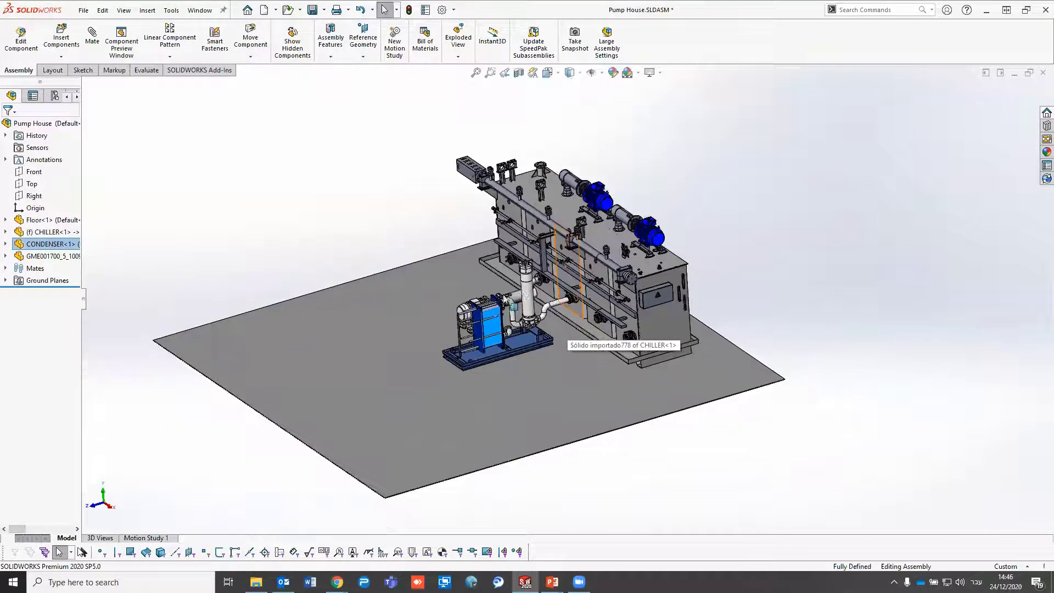
scroll(555, 314, "up", 2)
scroll(551, 329, "up", 1)
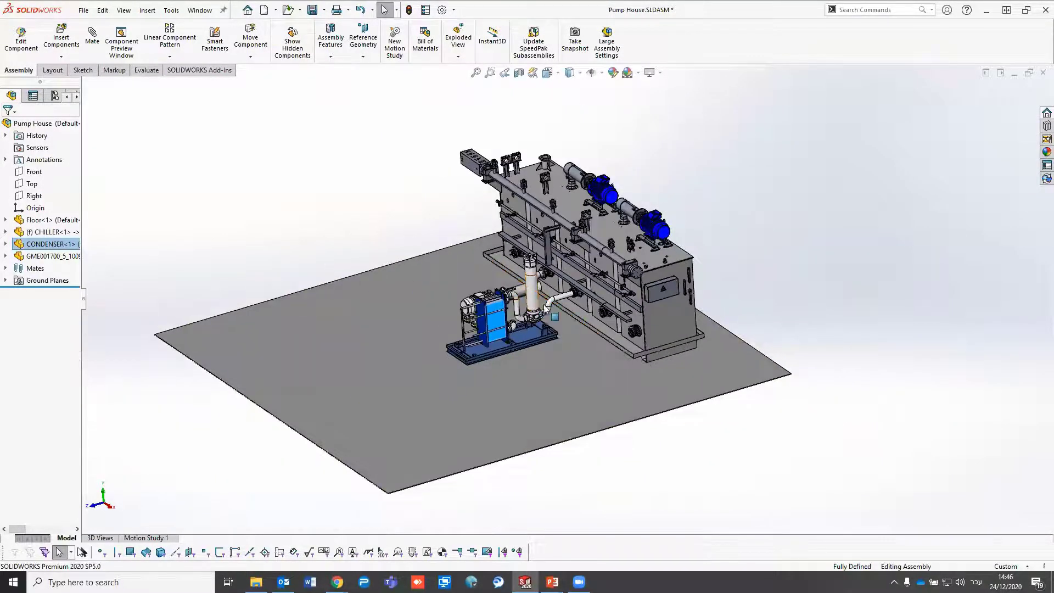
scroll(549, 304, "down", 2)
scroll(549, 300, "down", 3)
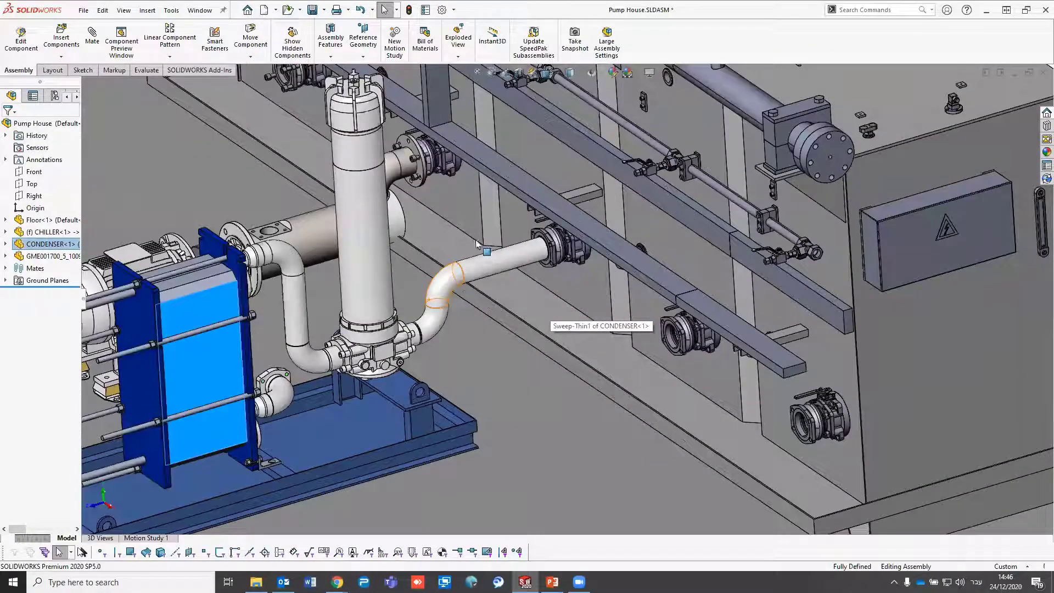
scroll(577, 220, "down", 4)
mouse_move(562, 252)
middle_mouse_down()
mouse_move(618, 201)
mouse_move(604, 296)
middle_mouse_up()
left_click(506, 214)
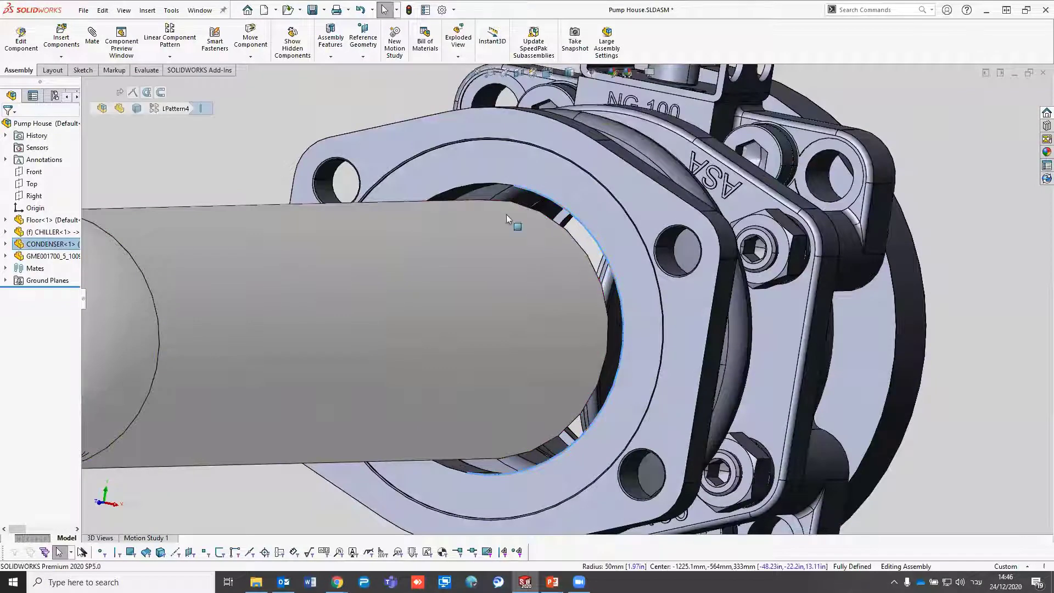
scroll(528, 281, "up", 2)
scroll(532, 282, "up", 5)
scroll(535, 285, "up", 5)
scroll(890, 267, "up", 3)
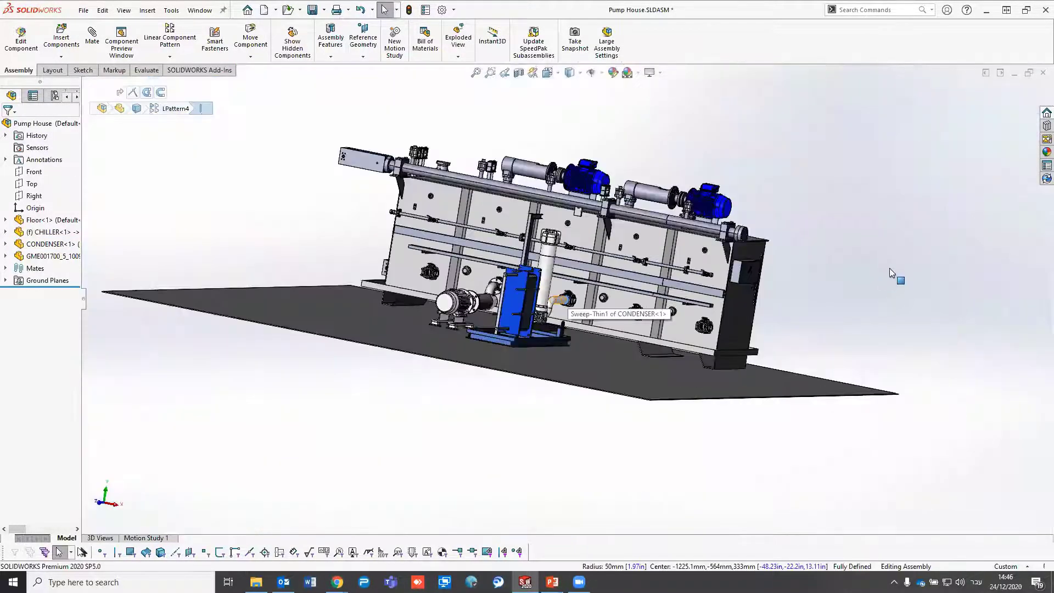
left_click(888, 266)
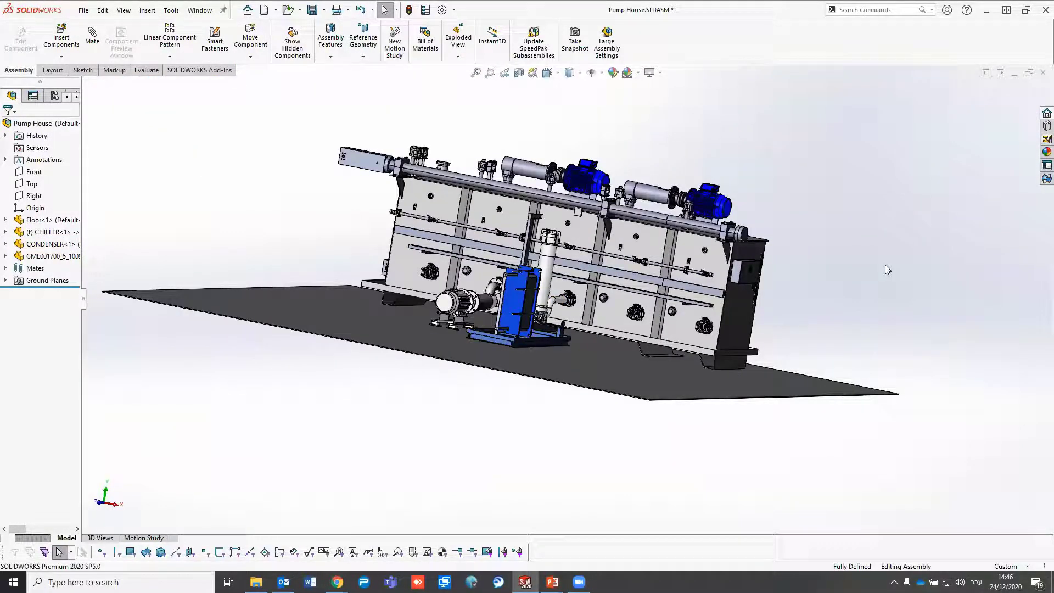
mouse_move(861, 213)
middle_mouse_down()
mouse_move(739, 249)
mouse_move(718, 220)
mouse_move(714, 259)
mouse_move(709, 237)
middle_mouse_up()
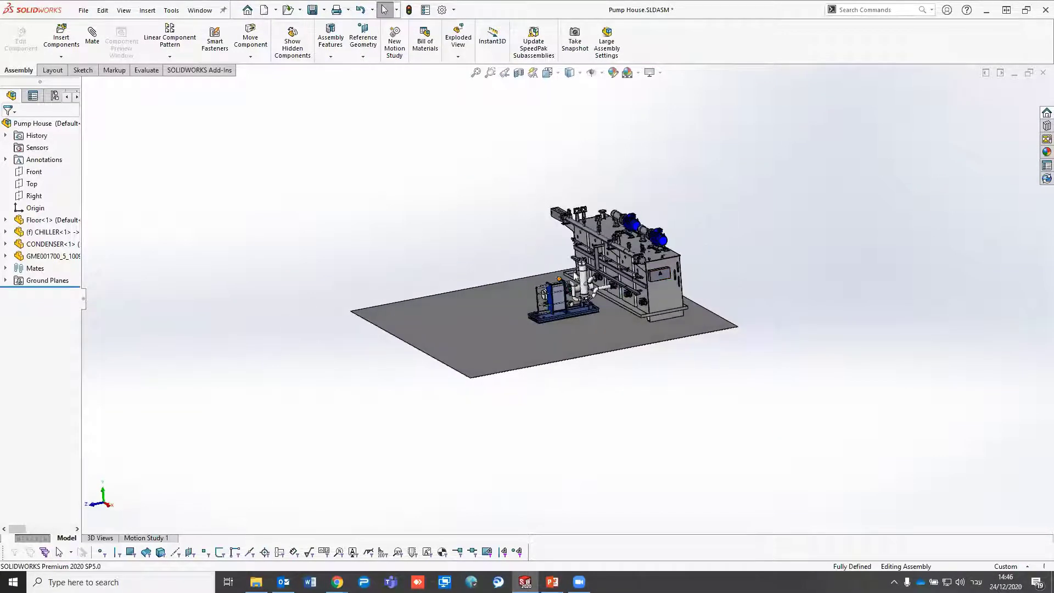
scroll(622, 299, "down", 2)
scroll(622, 299, "down", 3)
scroll(622, 299, "down", 3)
scroll(609, 297, "down", 2)
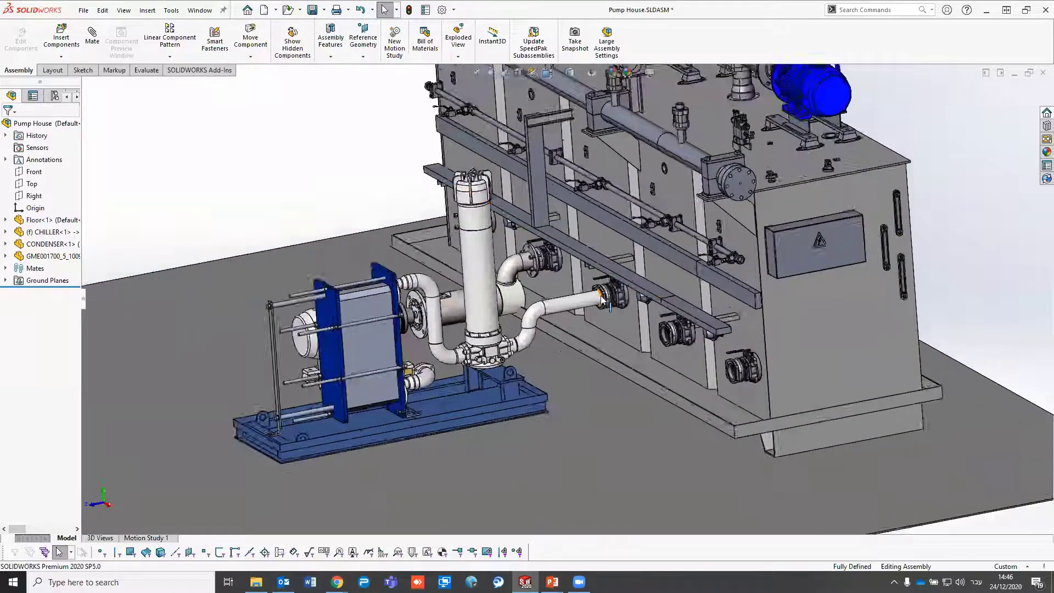
scroll(601, 296, "down", 3)
scroll(588, 300, "down", 3)
scroll(588, 301, "up", 3)
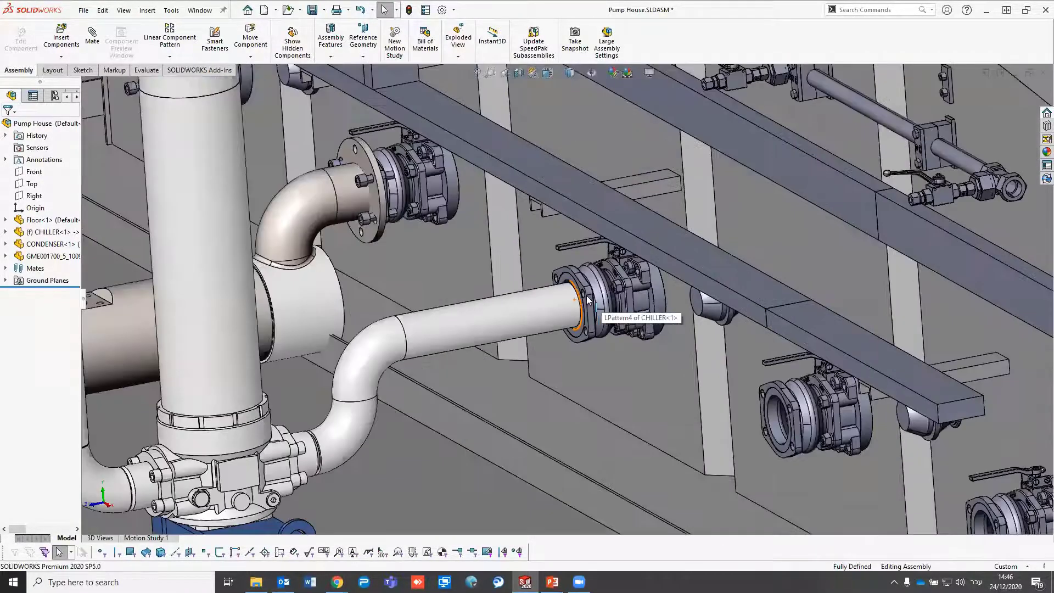
scroll(593, 301, "up", 3)
scroll(598, 303, "up", 3)
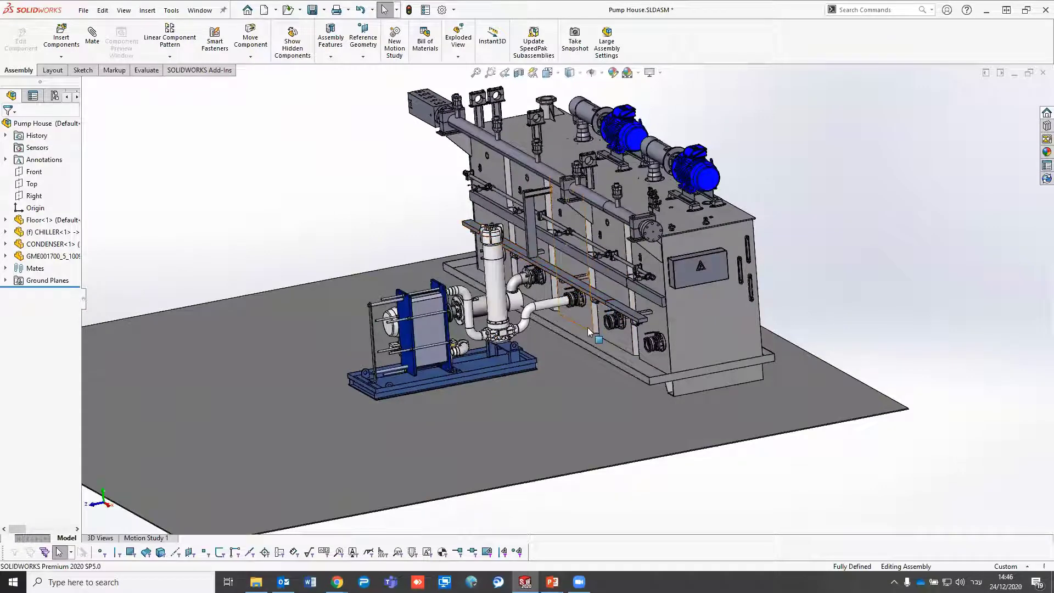
scroll(587, 327, "up", 3)
scroll(587, 328, "up", 2)
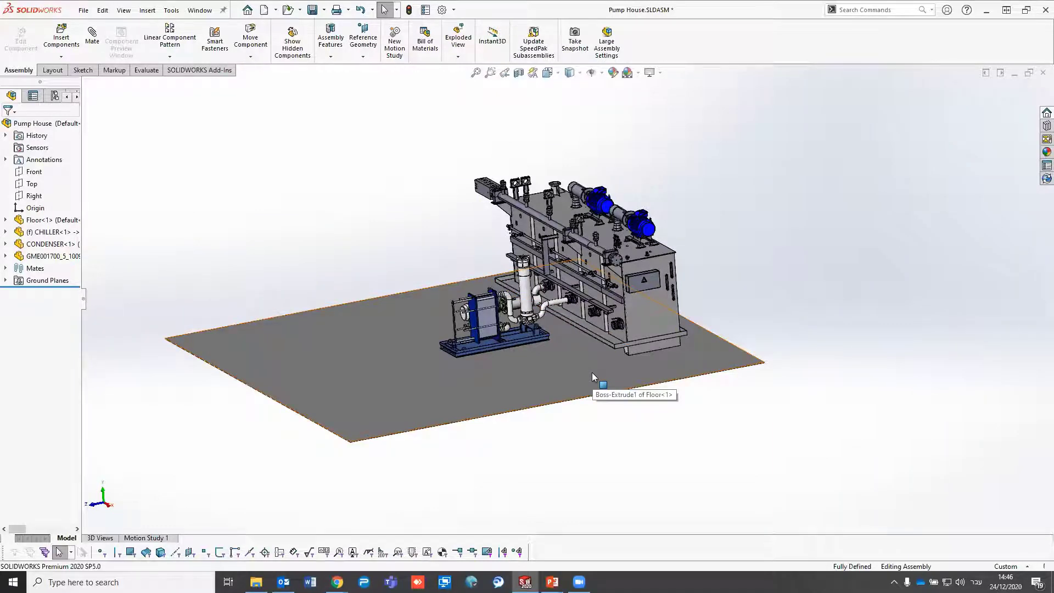
scroll(571, 342, "up", 3)
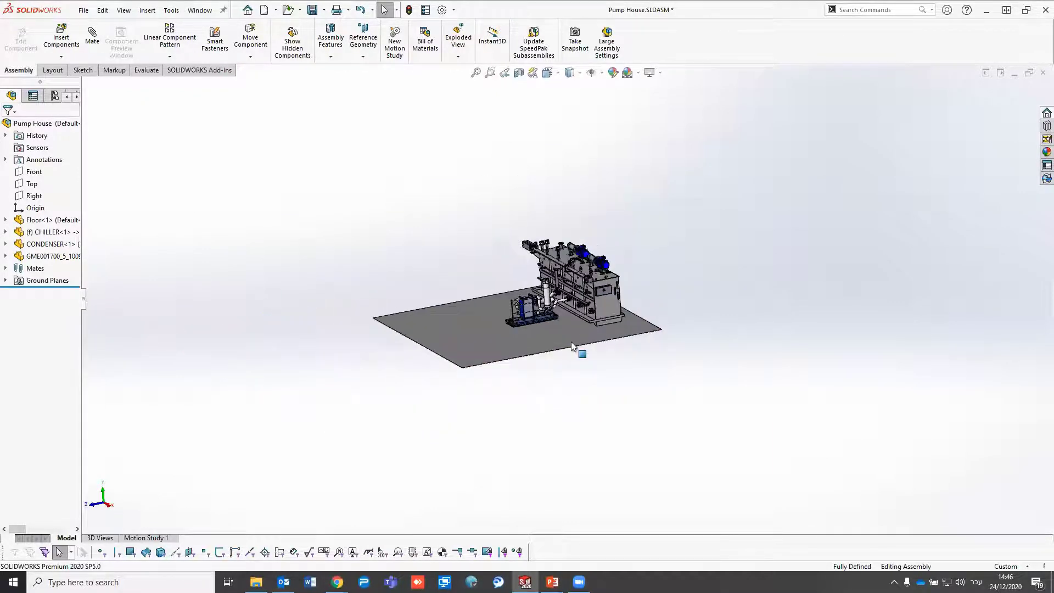
middle_click_drag(549, 331, 524, 305)
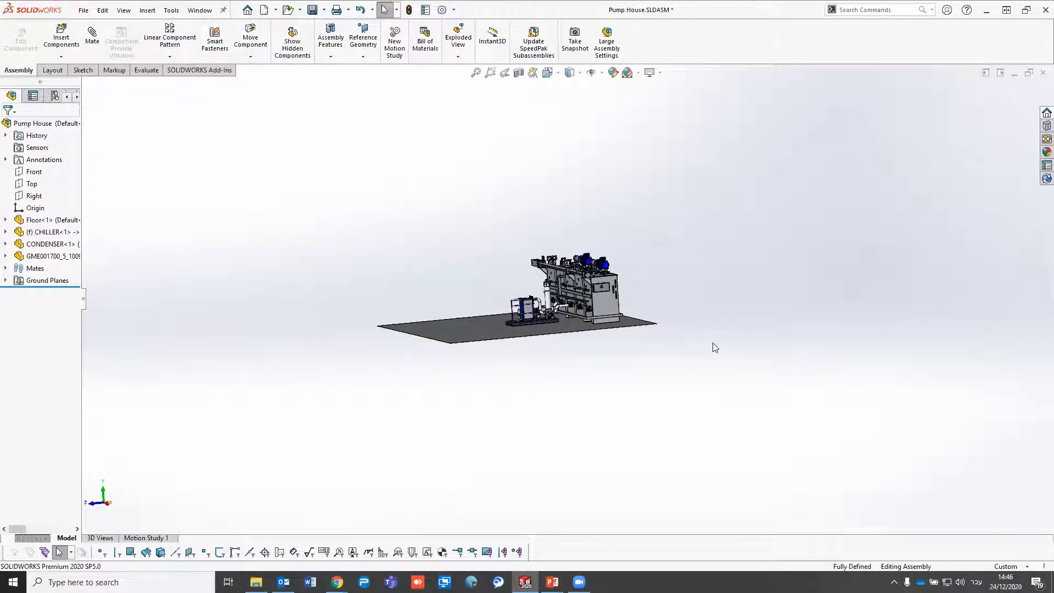
scroll(505, 266, "down", 1)
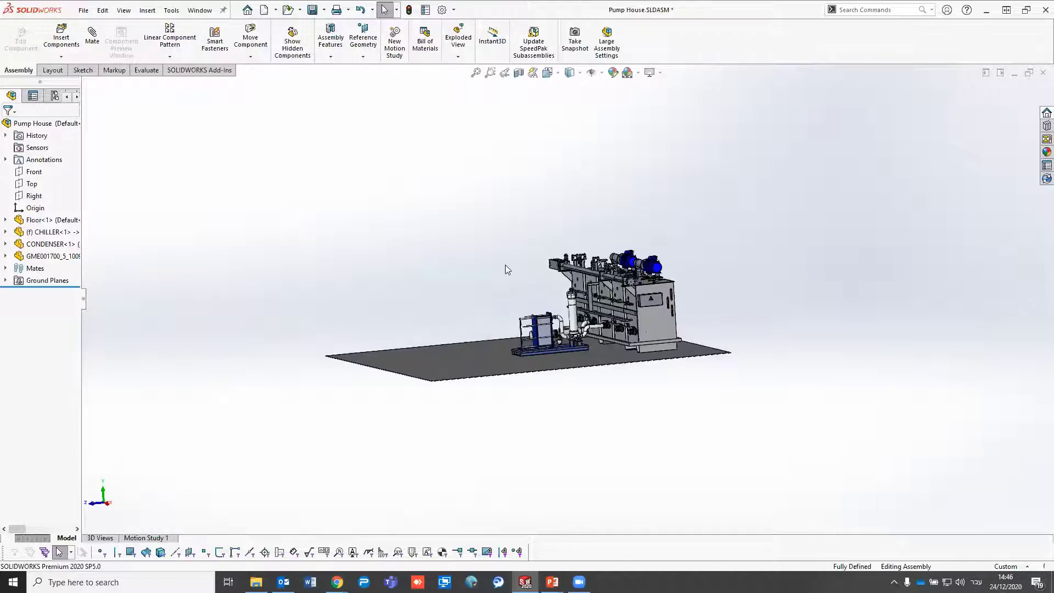
scroll(498, 277, "down", 1)
middle_click_drag(498, 279, 559, 293, "ctrl")
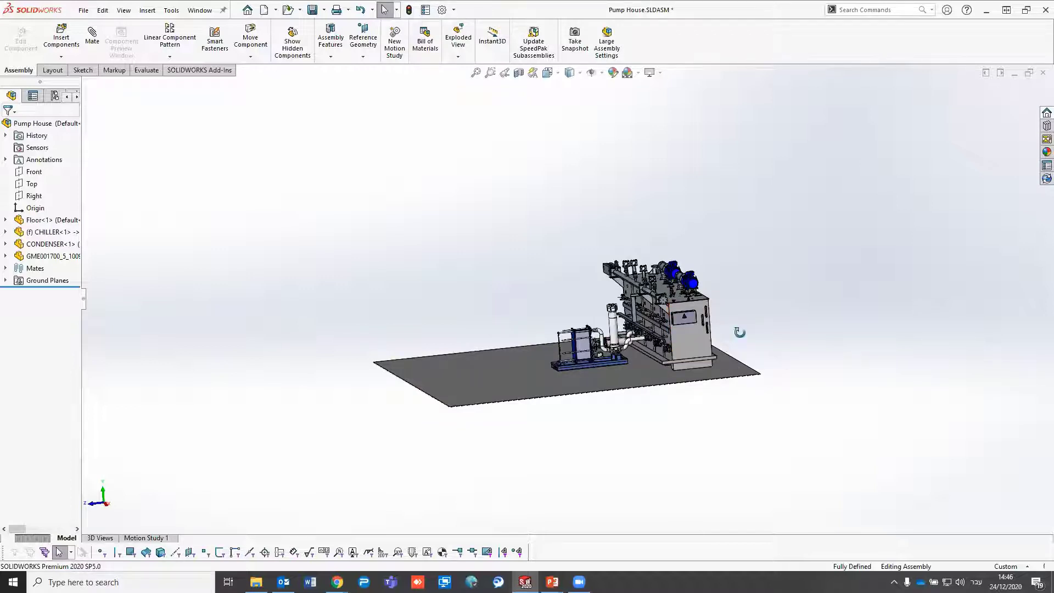
middle_click_drag(737, 330, 726, 311)
key("Escape")
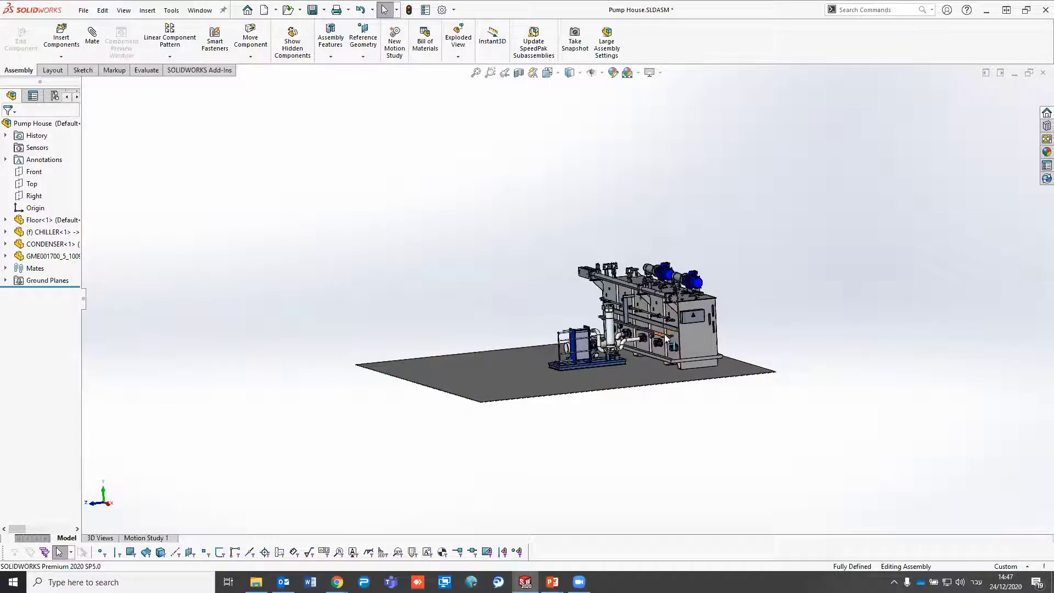
scroll(667, 337, "down", 2)
scroll(673, 332, "down", 2)
scroll(676, 324, "down", 2)
scroll(681, 312, "down", 2)
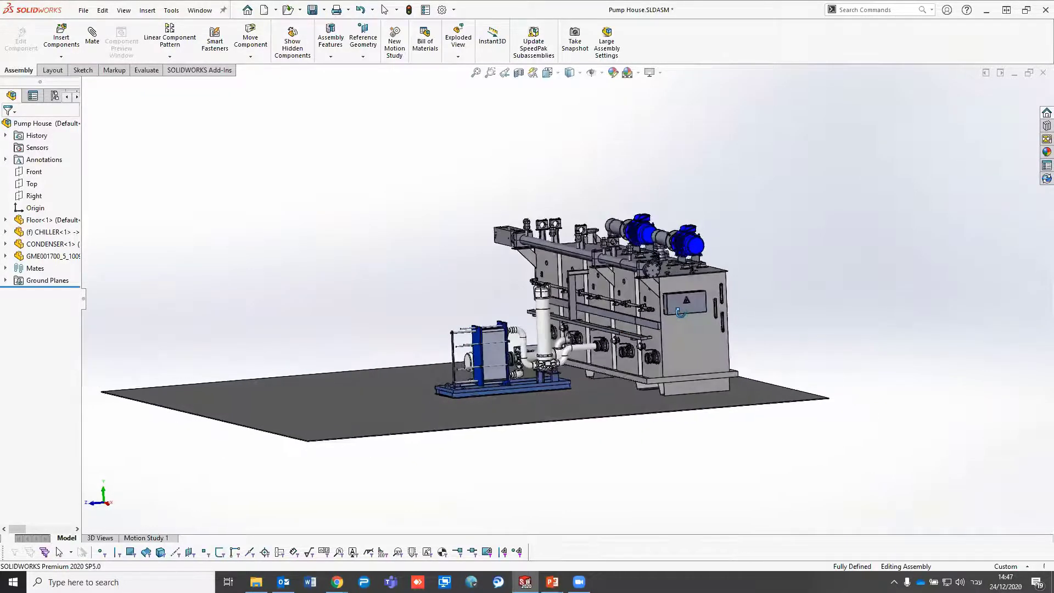
scroll(549, 313, "up", 4)
scroll(510, 313, "down", 2)
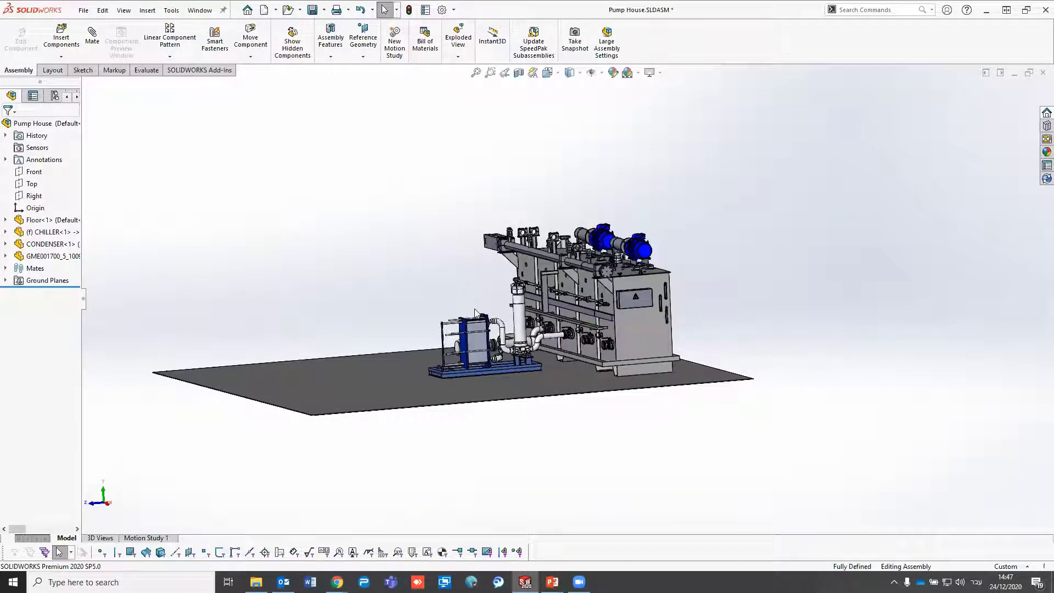
scroll(385, 328, "up", 1)
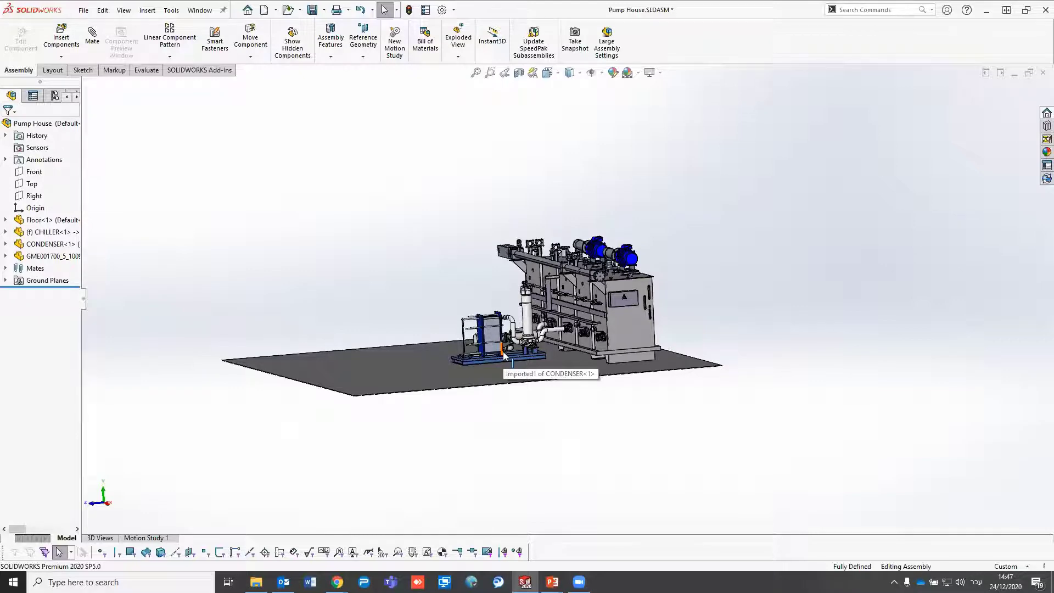
middle_click_drag(504, 354, 472, 355)
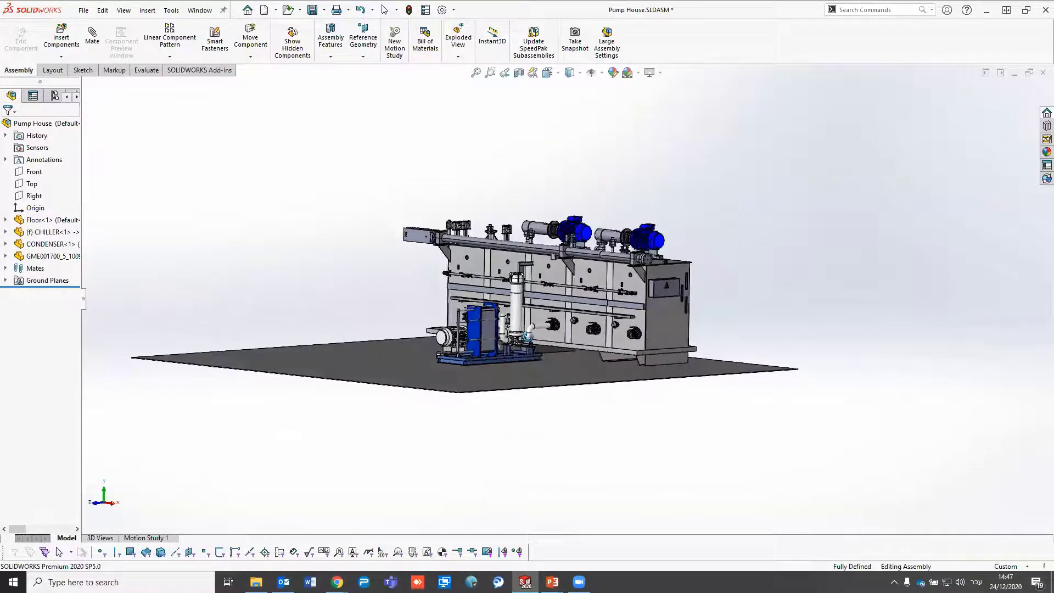
mouse_move(527, 336)
middle_mouse_down()
mouse_move(449, 299)
mouse_move(454, 325)
middle_mouse_up()
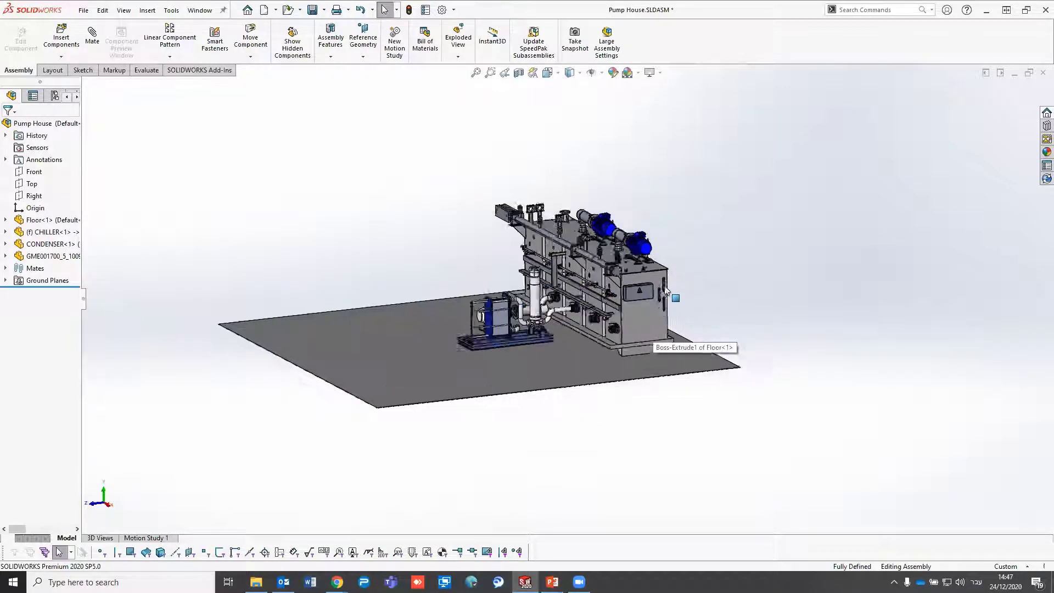
scroll(665, 291, "down", 3)
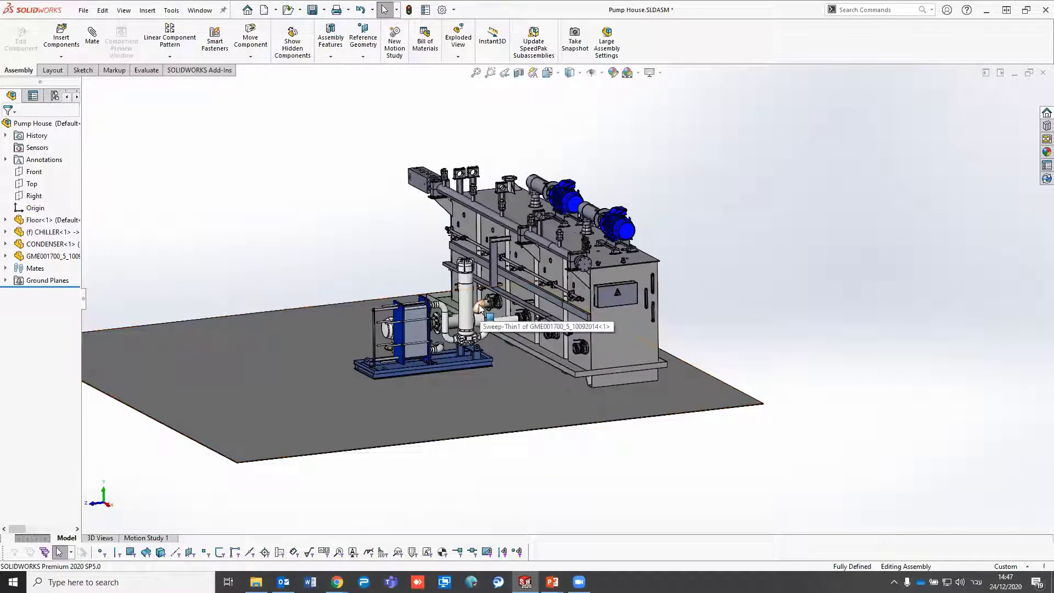
scroll(542, 298, "up", 2)
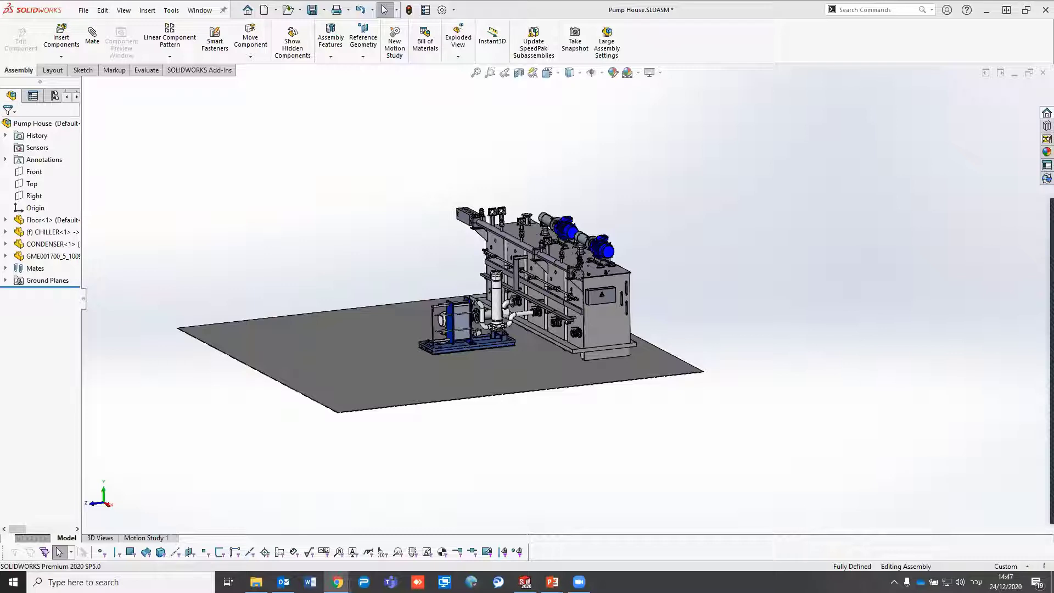
key("alt+shift")
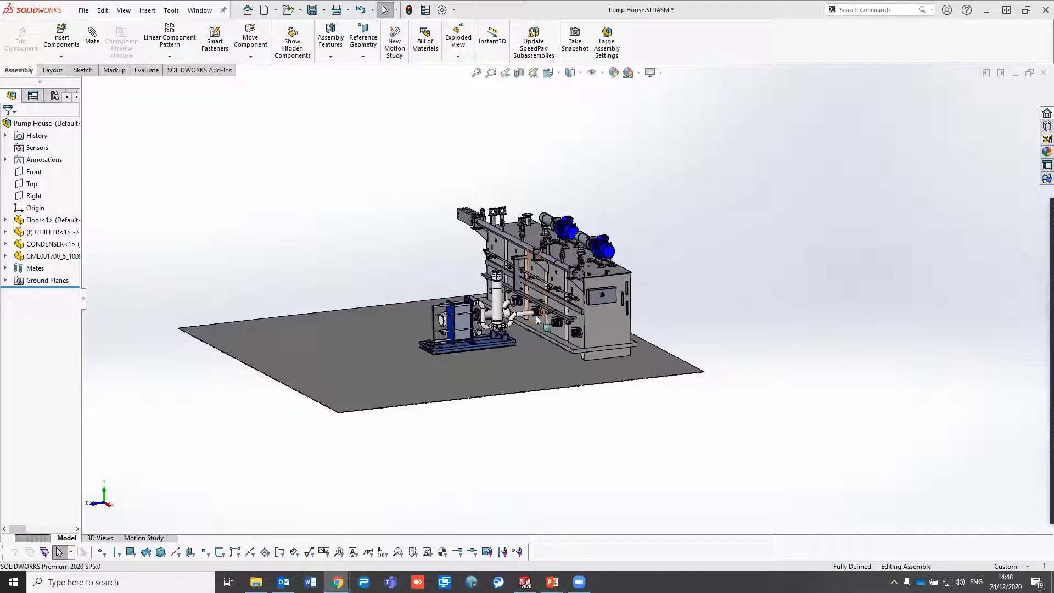
scroll(570, 332, "down", 5)
middle_click_drag(570, 332, 580, 295)
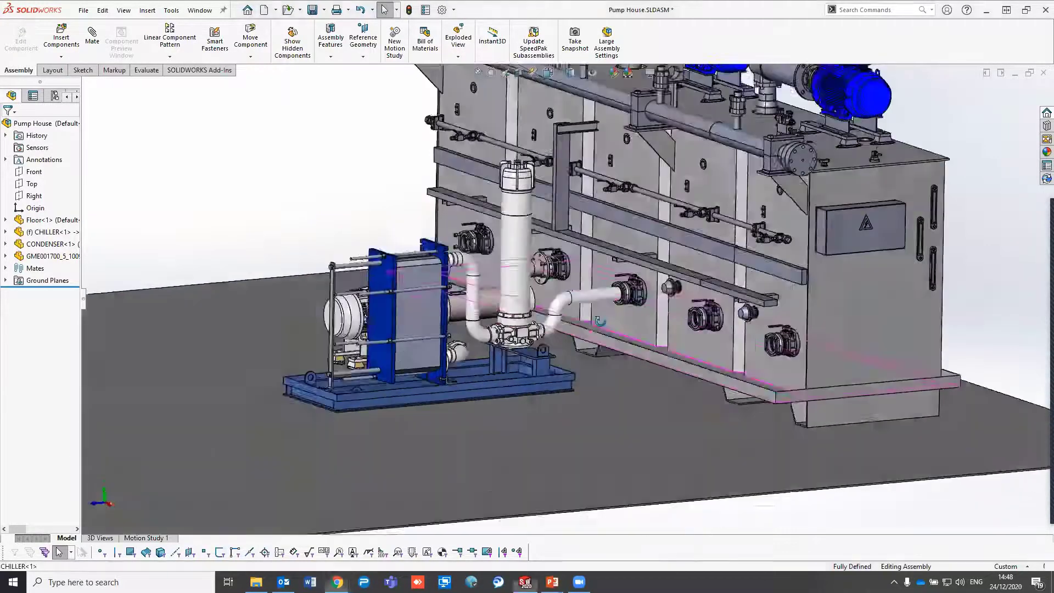
scroll(581, 298, "up", 2)
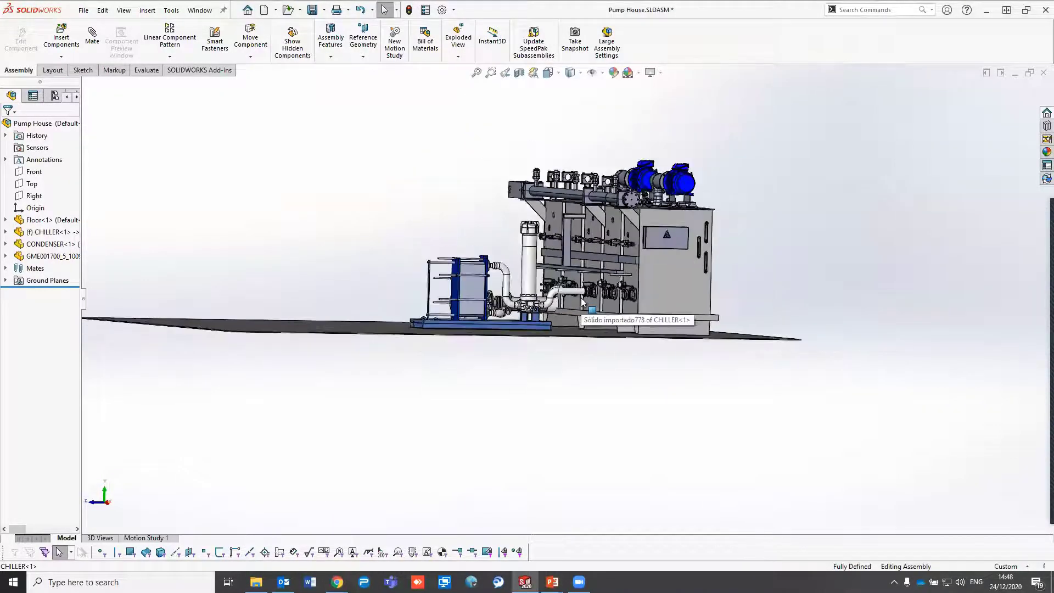
scroll(495, 319, "down", 2)
scroll(495, 319, "down", 1)
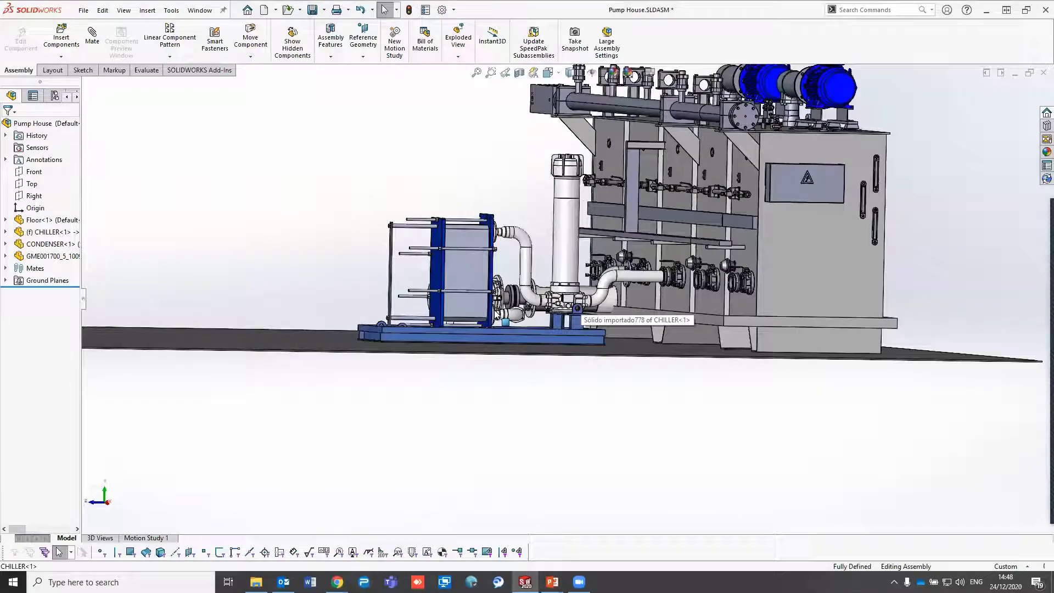
middle_click_drag(495, 321, 427, 339)
Open the CONDENSER part from the assembly in its own window, showing the whole model
left_click(428, 340)
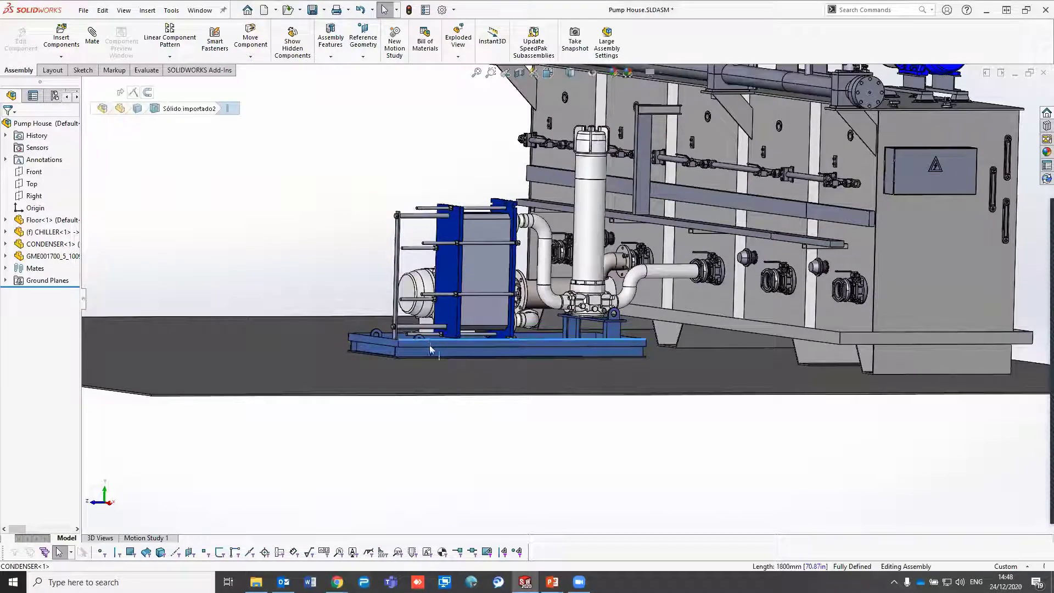
left_click(325, 301)
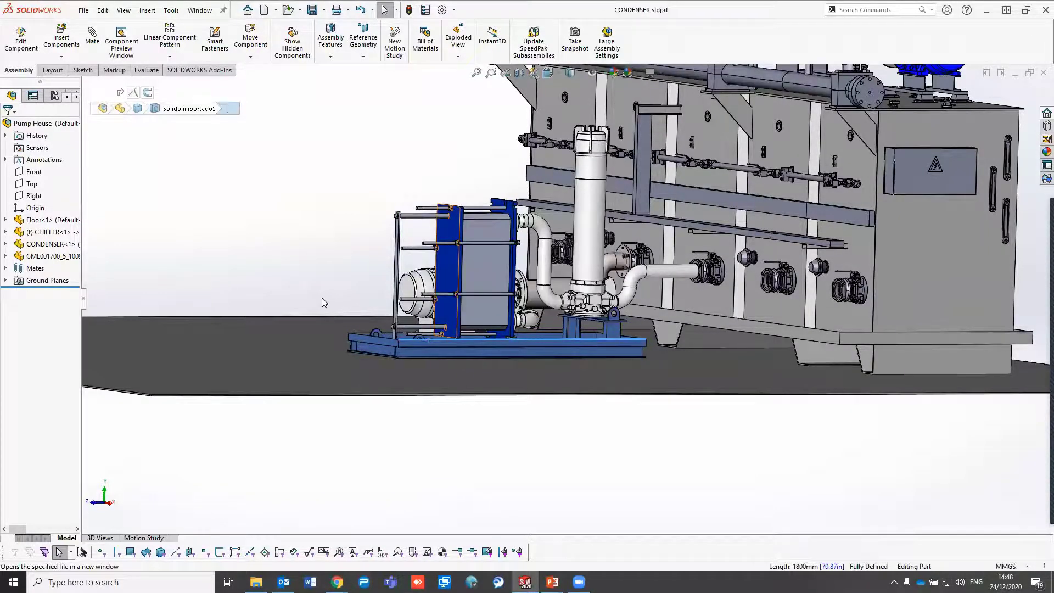
left_click(525, 297)
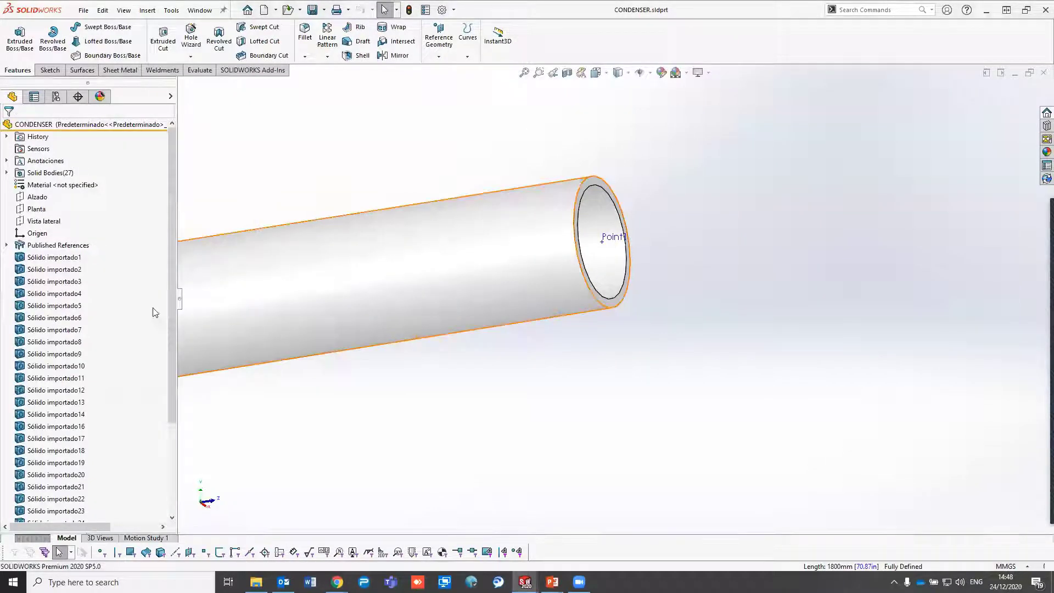
scroll(385, 357, "up", 10)
mouse_move(311, 389)
middle_mouse_down()
mouse_move(336, 407)
mouse_move(308, 395)
middle_mouse_up()
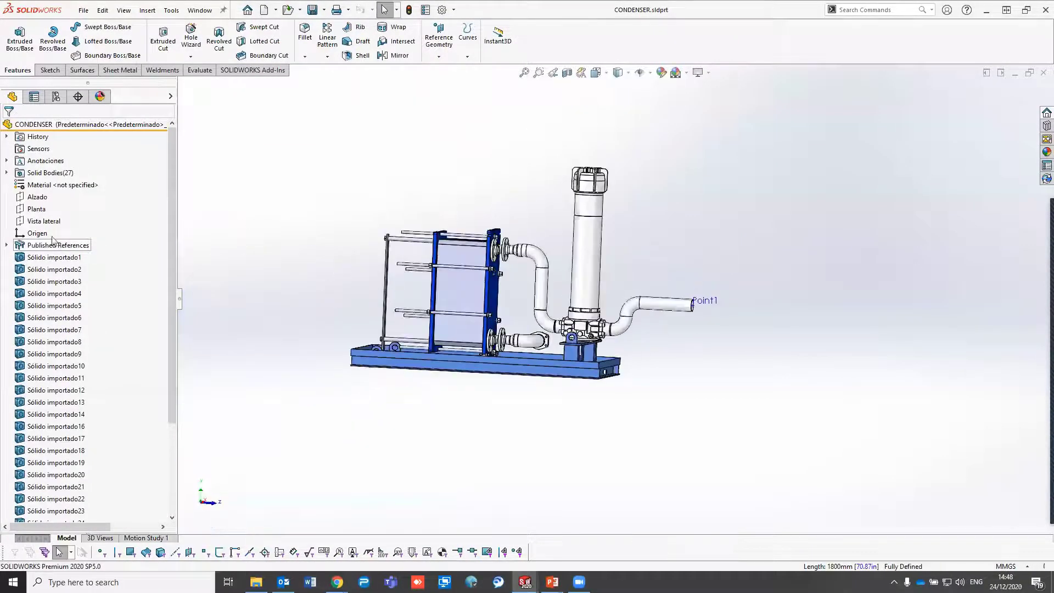
Edit the CONDENSER's Published References and orbit to the valve's support plate
left_click(35, 247)
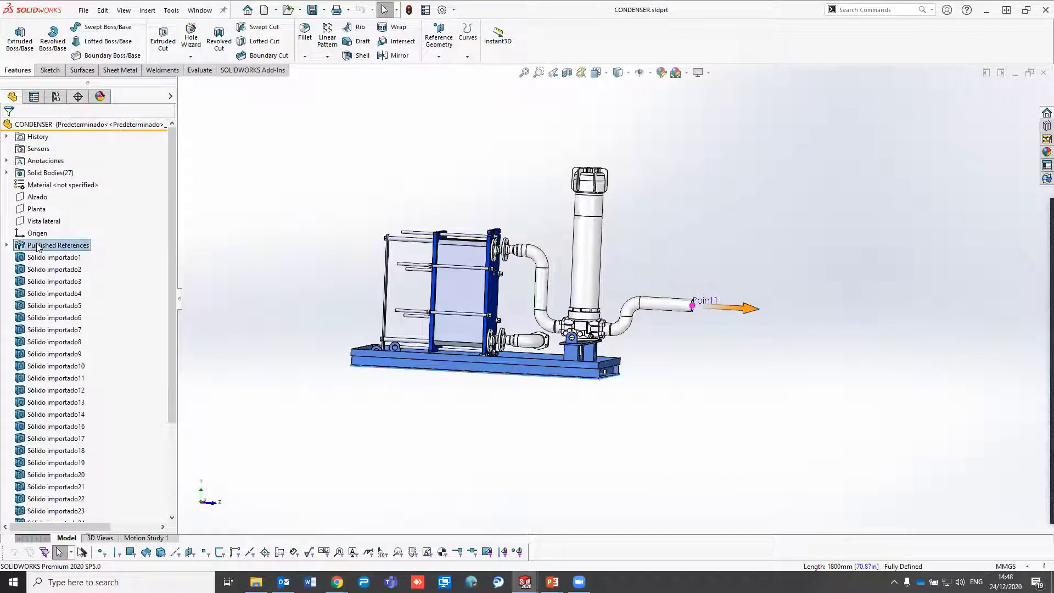
right_click(36, 244)
left_click(57, 250)
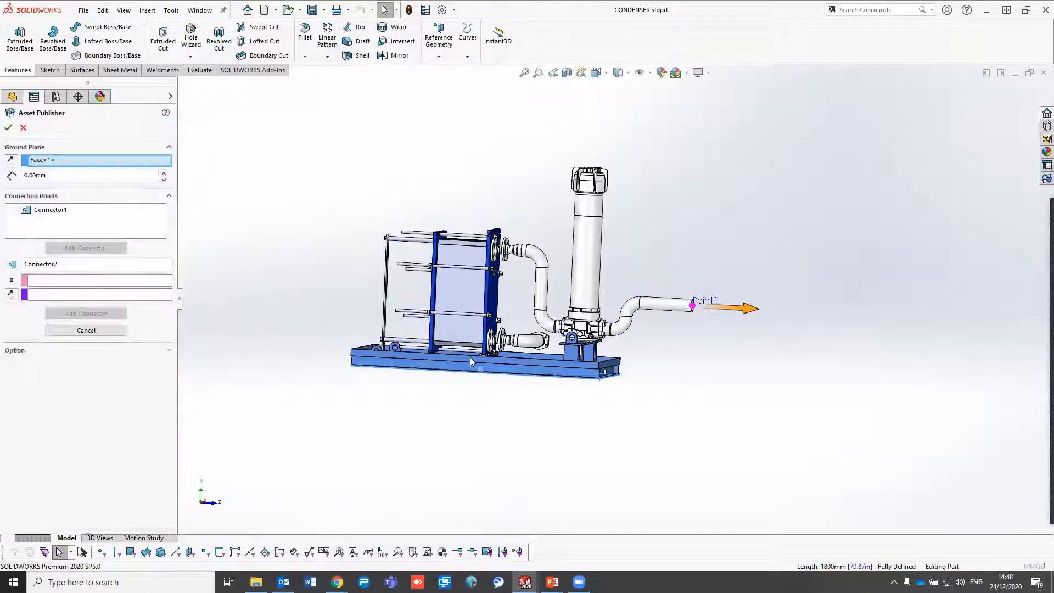
scroll(574, 330, "down", 3)
scroll(574, 330, "down", 4)
middle_click_drag(575, 330, 428, 272)
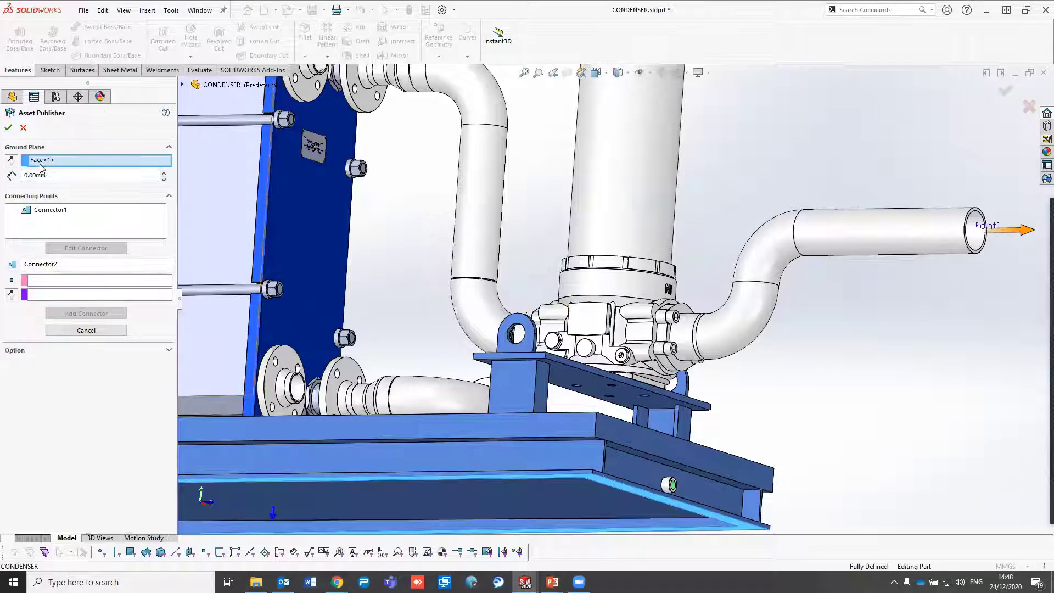
Set the support plate's top face as the ground plane, save the CONDENSER, and close it
left_click(587, 403)
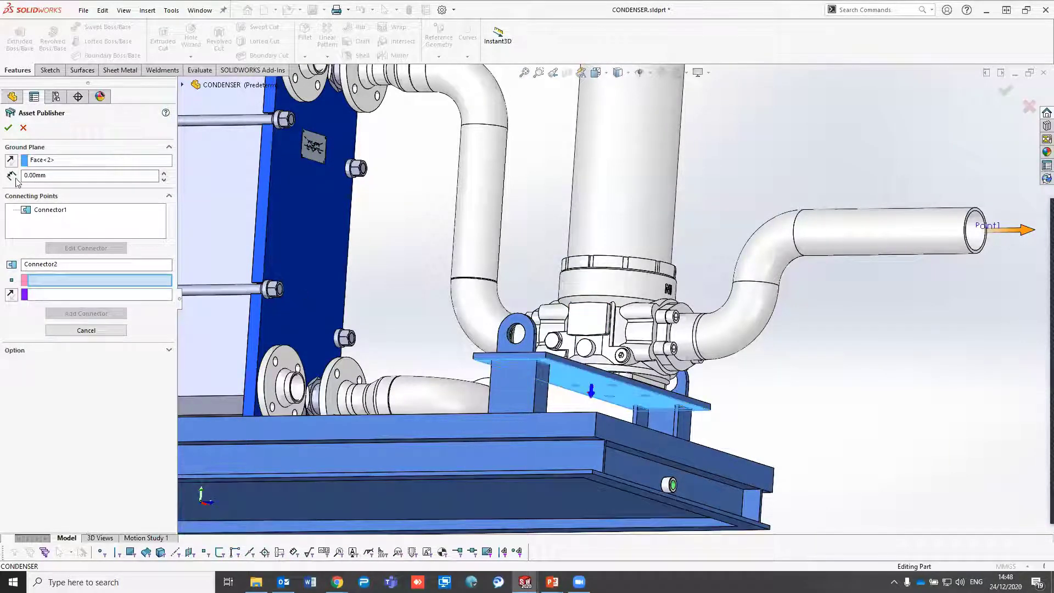
left_click(8, 127)
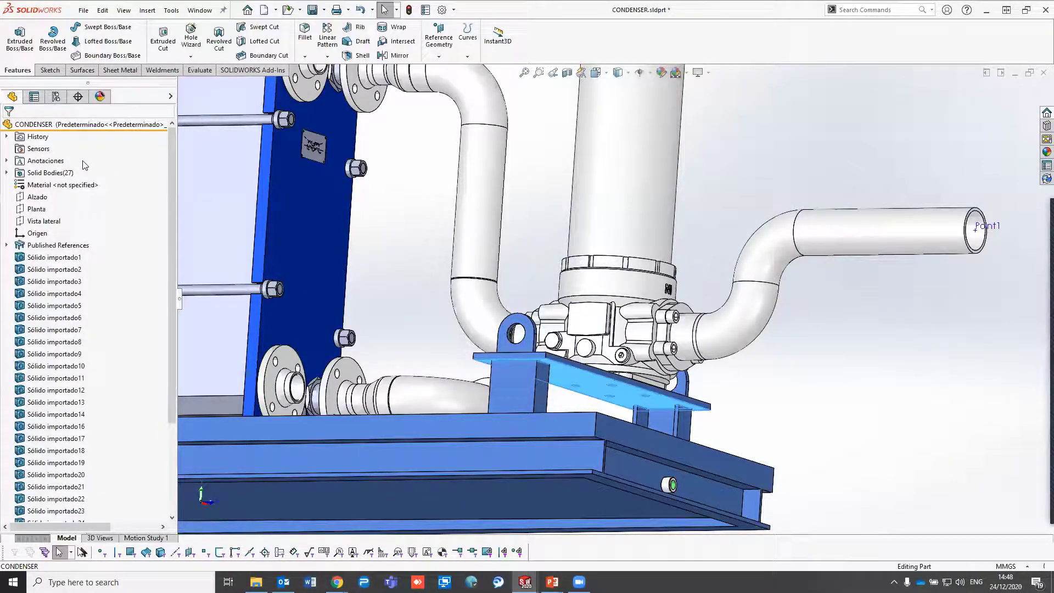
left_click(311, 9)
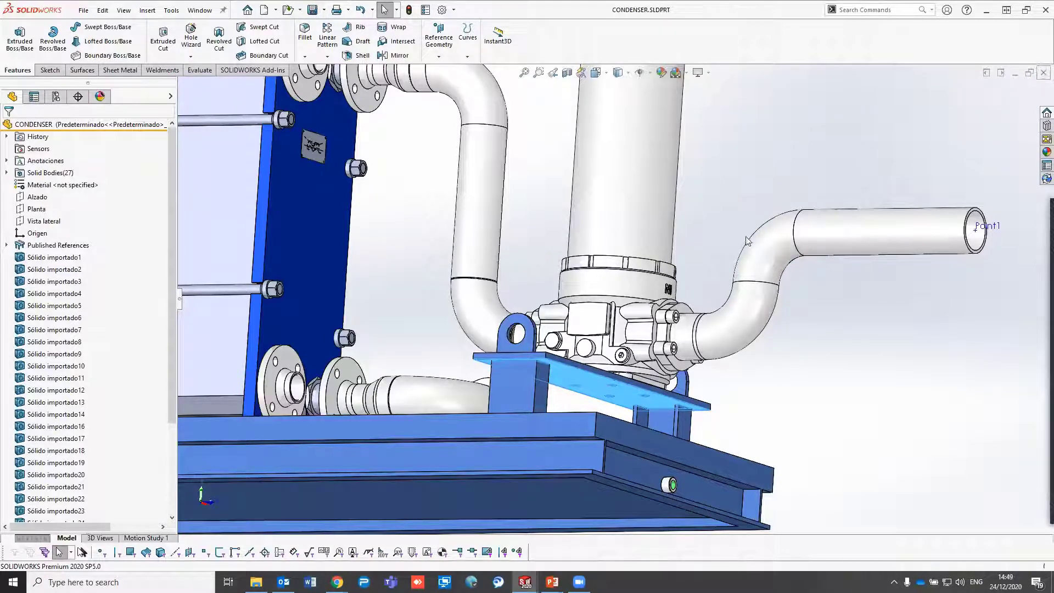
left_click(1042, 73)
Delete the old CONDENSER<1> and its mates from the Pump House assembly
left_click(539, 332)
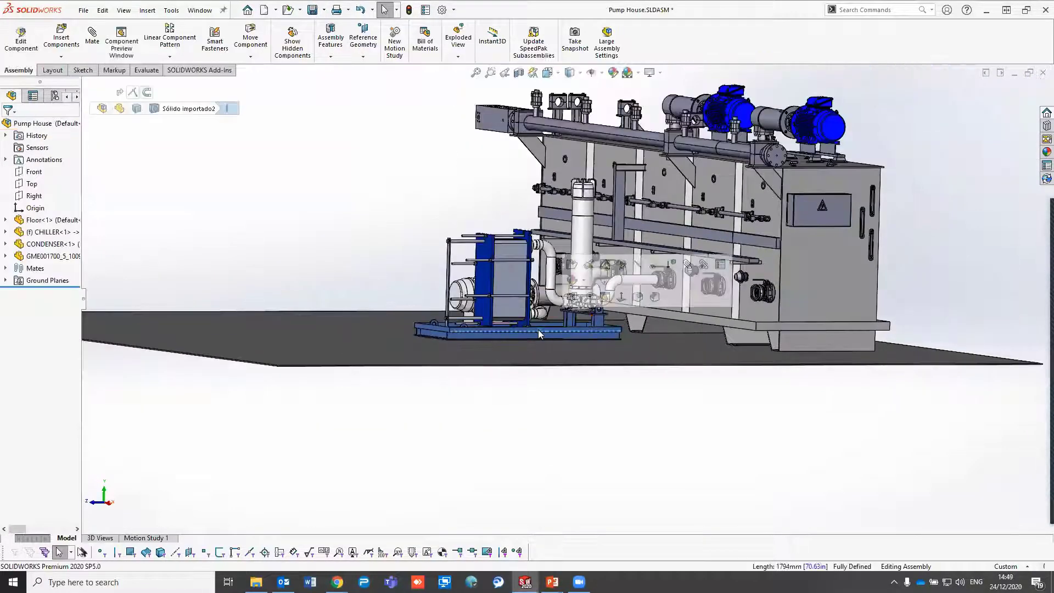
right_click(538, 332)
left_click(571, 494)
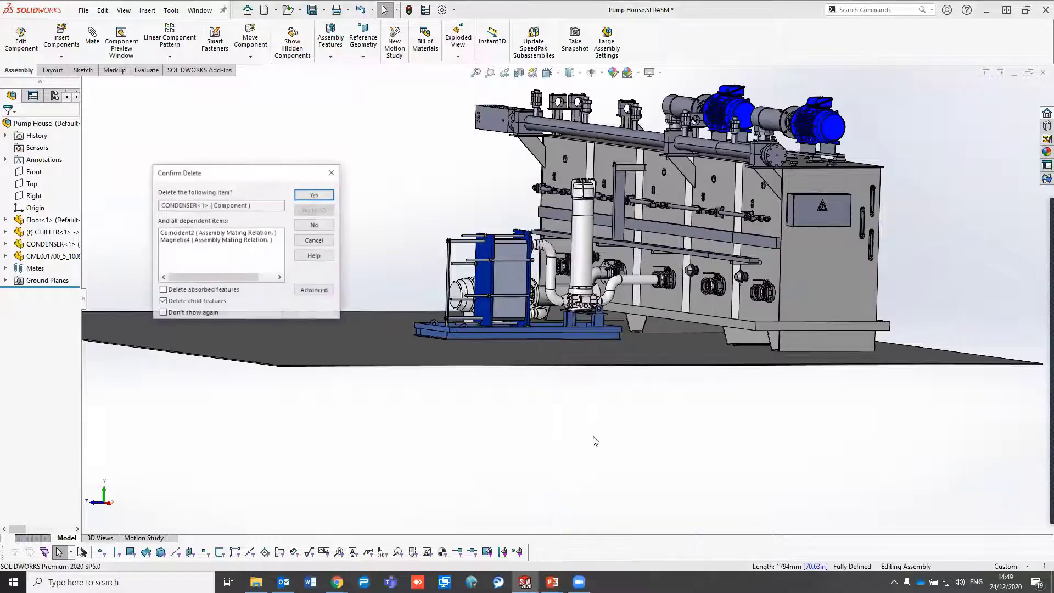
left_click(315, 194)
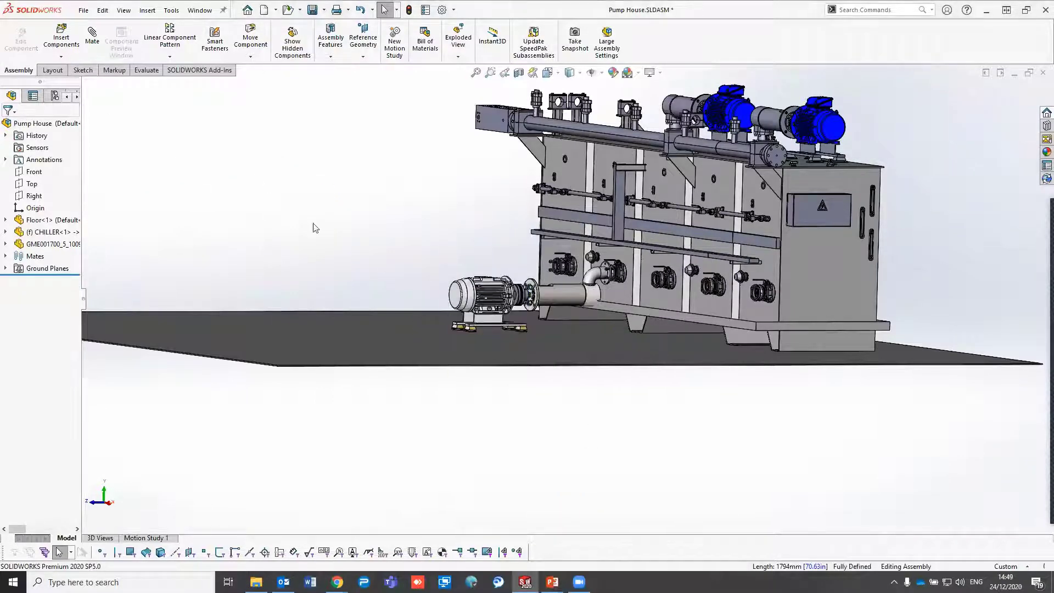
Insert CONDENSER.sldprt and place it on the floor beside the motor
left_click(61, 38)
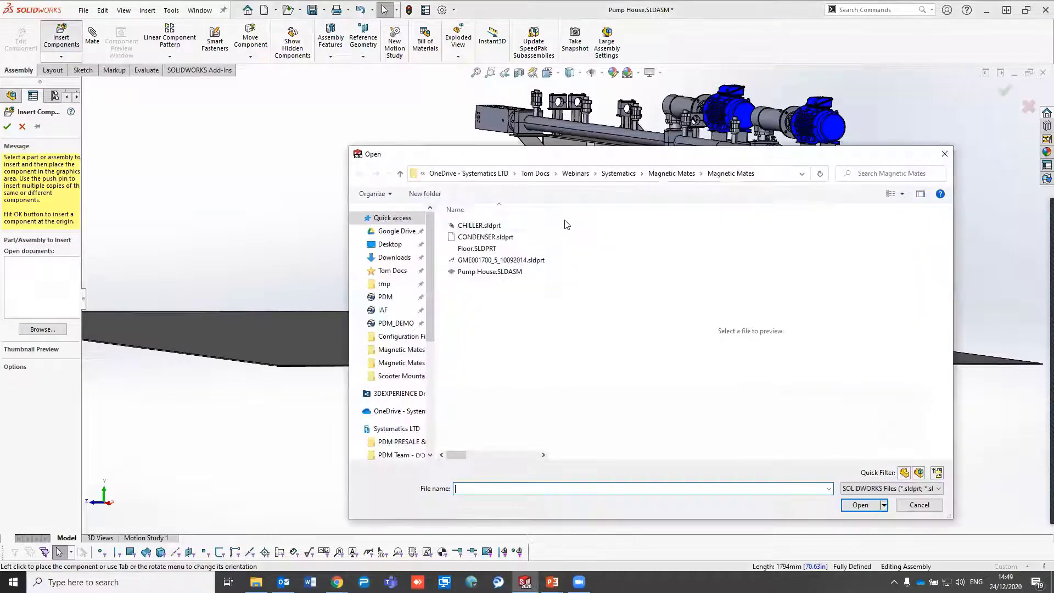
left_click(482, 236)
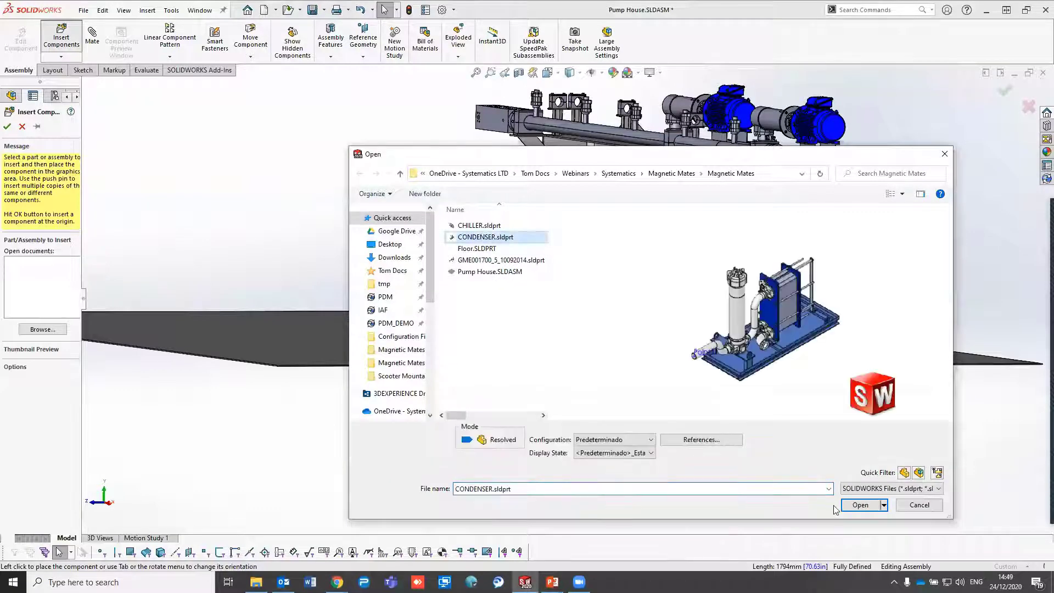
left_click(853, 505)
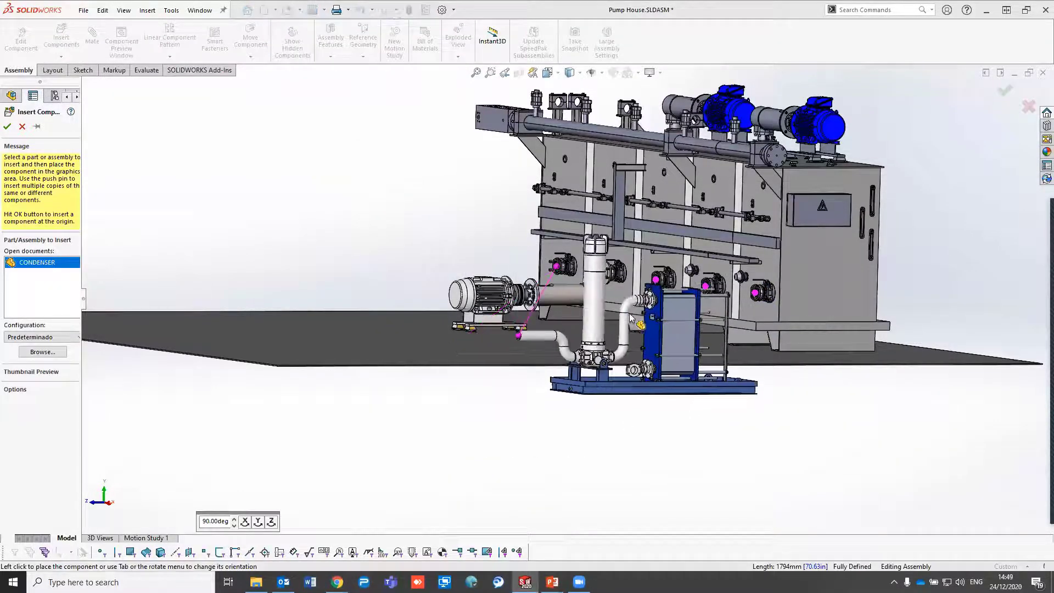
left_click(854, 332)
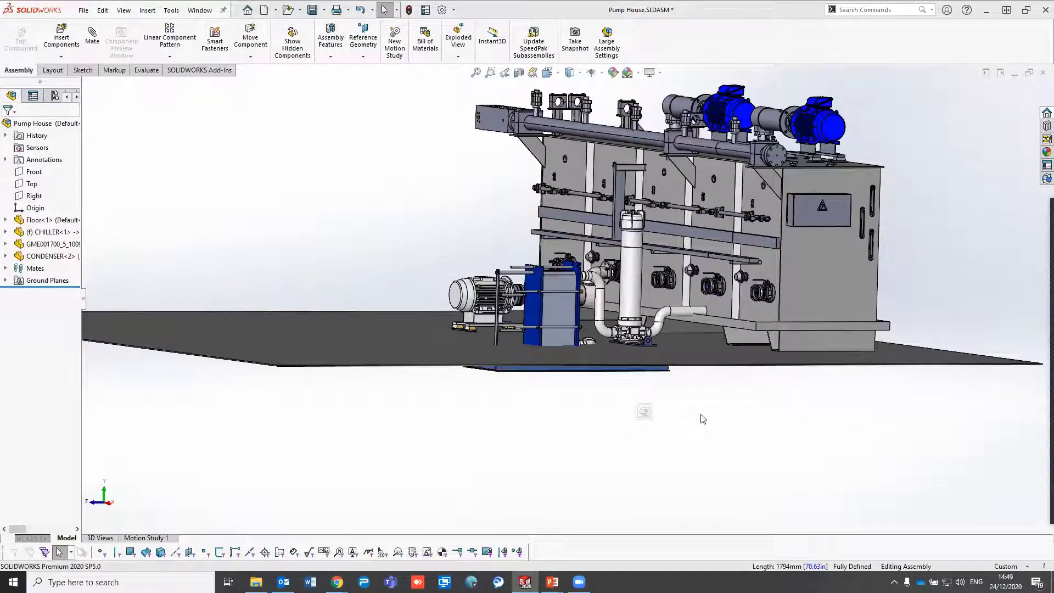
scroll(693, 300, "down", 2)
middle_click_drag(692, 300, 89, 316)
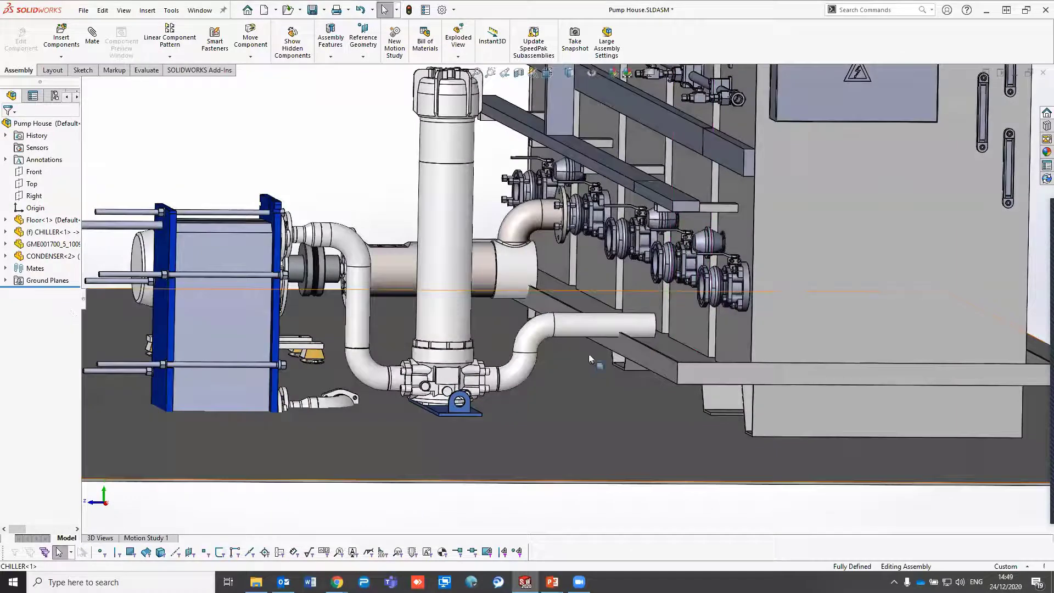
left_click(582, 325)
scroll(653, 446, "up", 5)
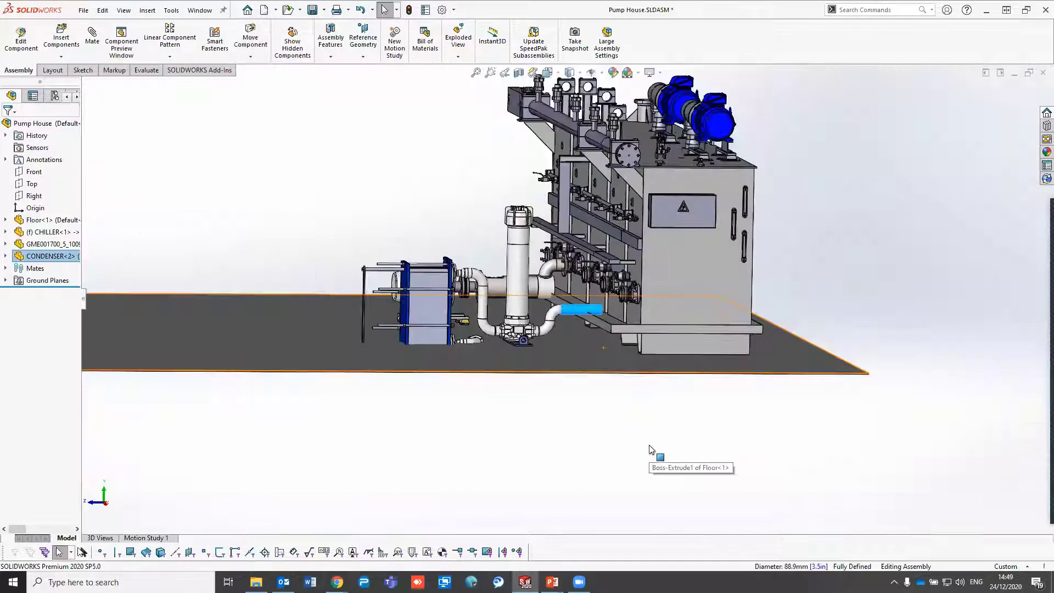
left_click(470, 365)
scroll(466, 359, "up", 2)
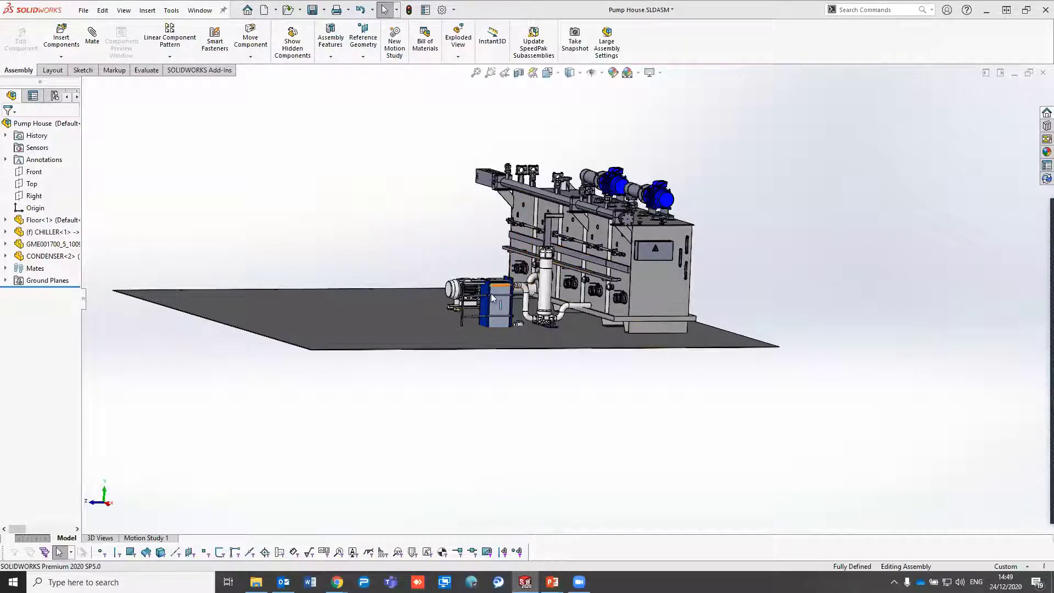
middle_click_drag(340, 243, 696, 212)
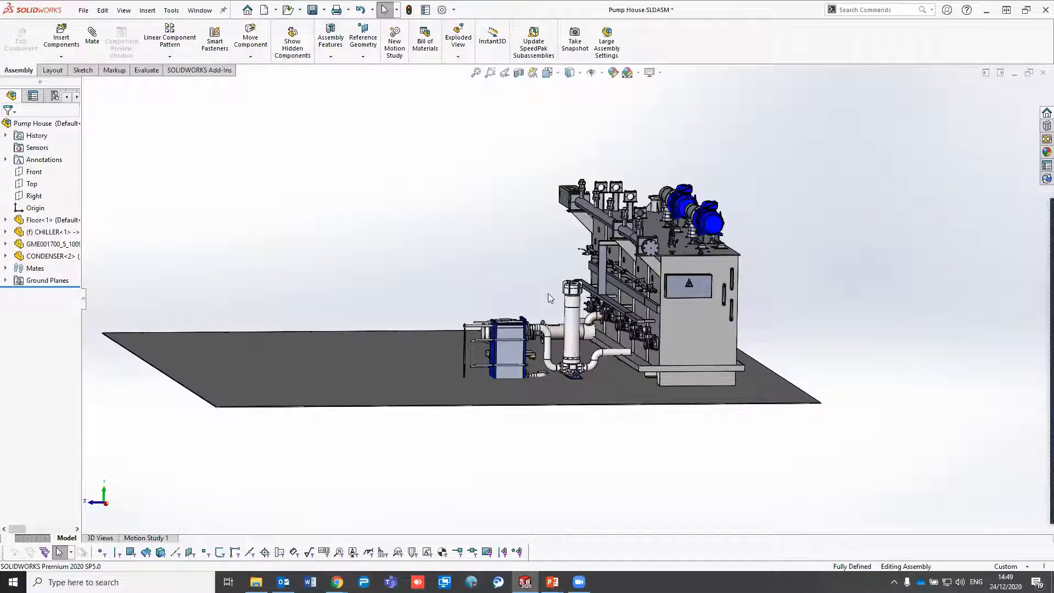
scroll(501, 271, "down", 3)
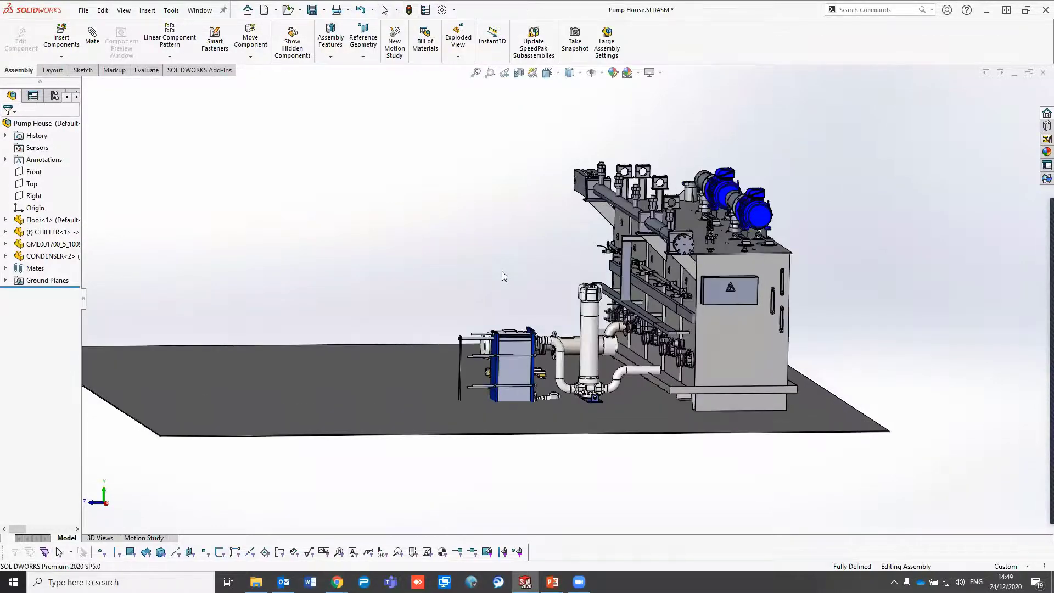
mouse_move(502, 272)
middle_mouse_down()
mouse_move(521, 273)
mouse_move(509, 293)
middle_mouse_up()
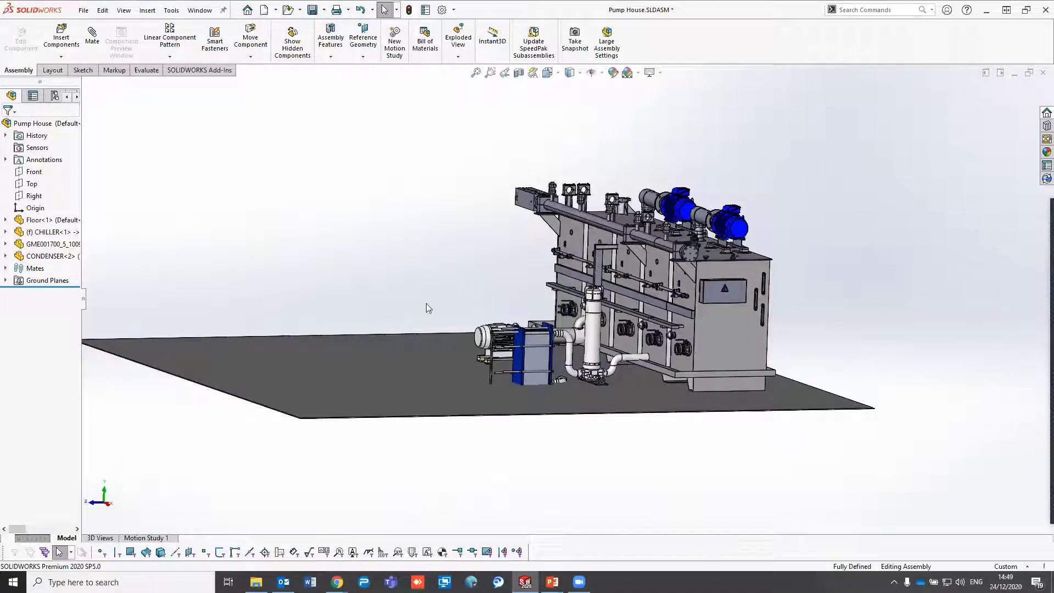
scroll(610, 356, "down", 5)
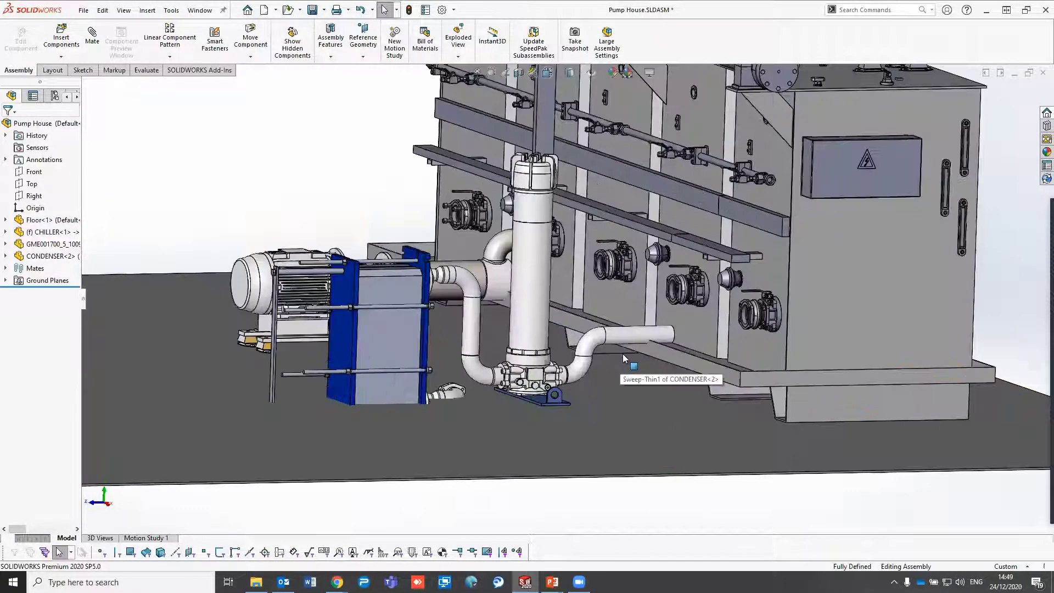
left_click(627, 332)
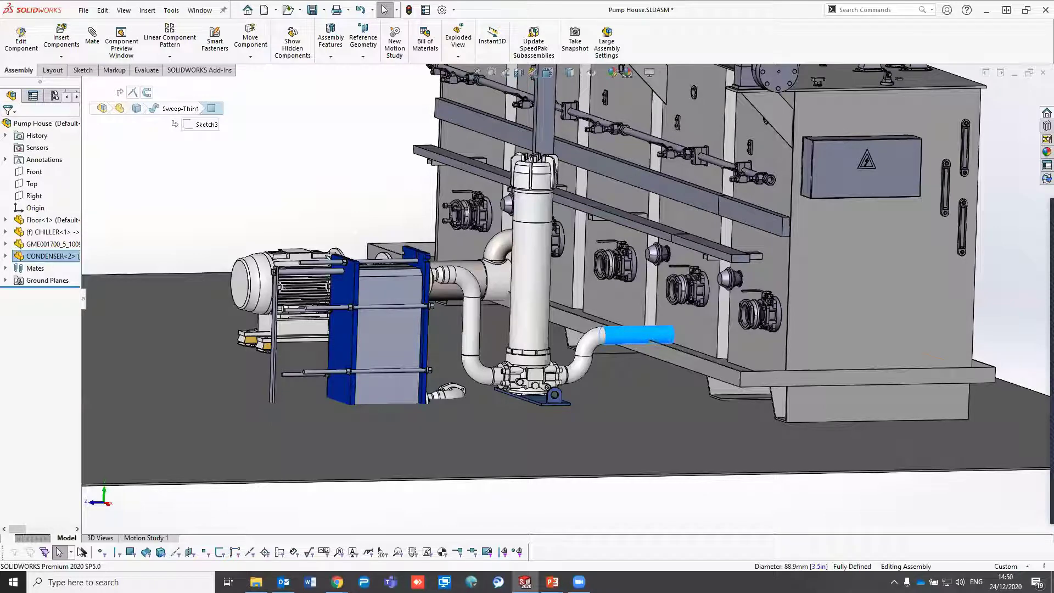
scroll(564, 295, "up", 5)
left_click(558, 409)
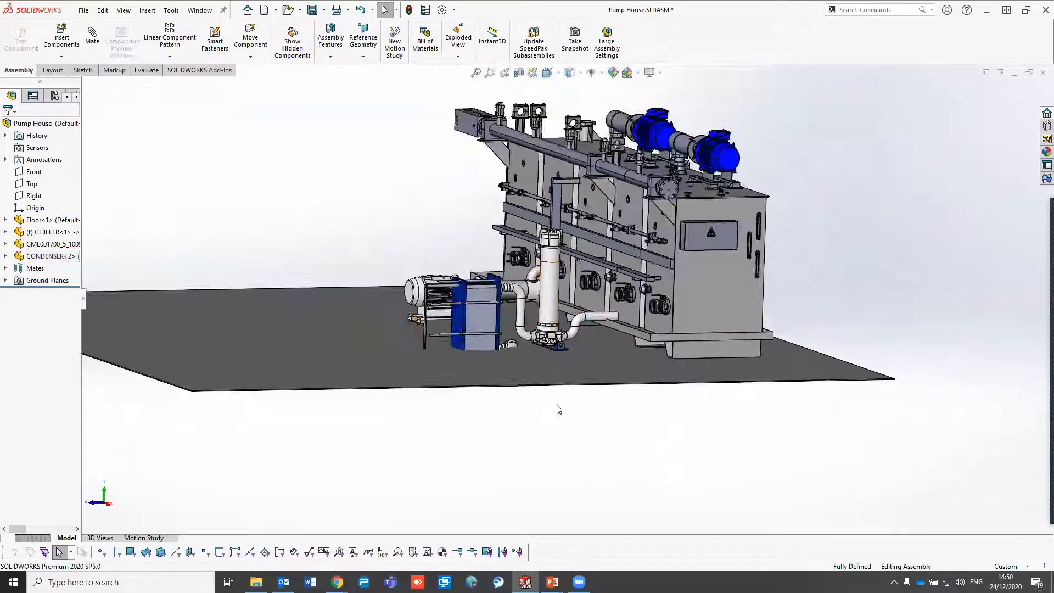
left_click(547, 291)
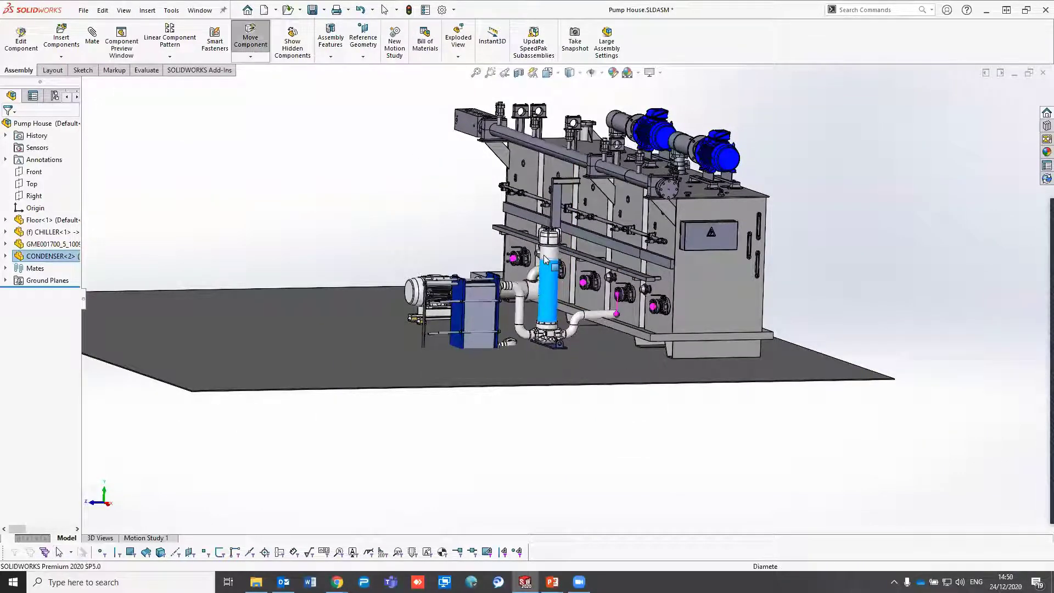
left_click(543, 399)
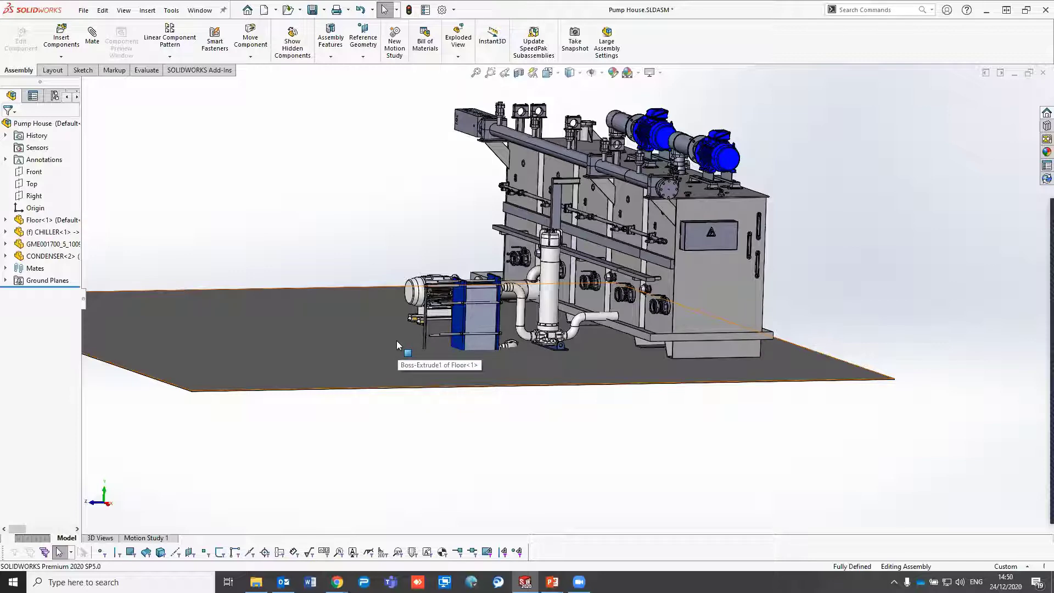
scroll(397, 345, "up", 5)
mouse_move(372, 239)
middle_mouse_down()
mouse_move(346, 249)
mouse_move(473, 237)
mouse_move(412, 217)
mouse_move(451, 235)
mouse_move(537, 247)
mouse_move(522, 261)
mouse_move(527, 241)
middle_mouse_up()
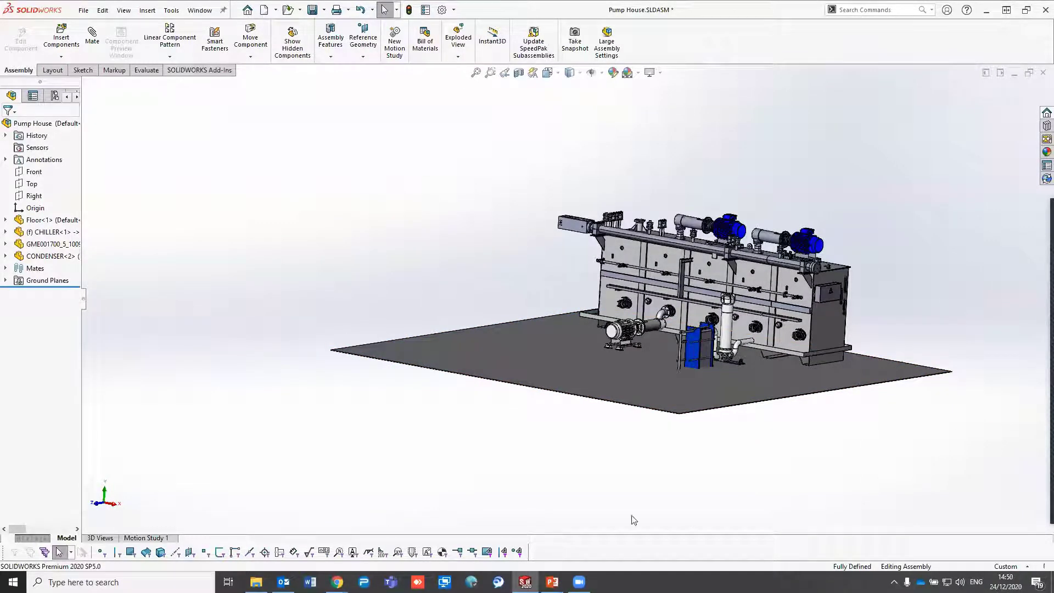
Bring the PowerPoint slide show to the front from the taskbar
mouse_move(552, 582)
left_click(565, 529)
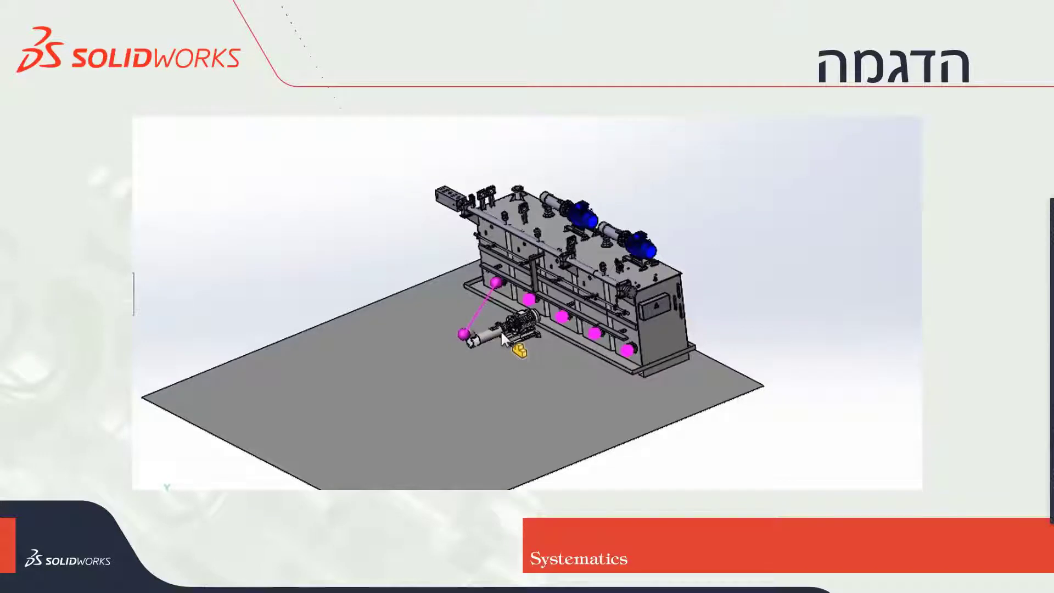
Advance to the MODEL - MANIA slide, step back to it, and exit to editing view
left_click(437, 250)
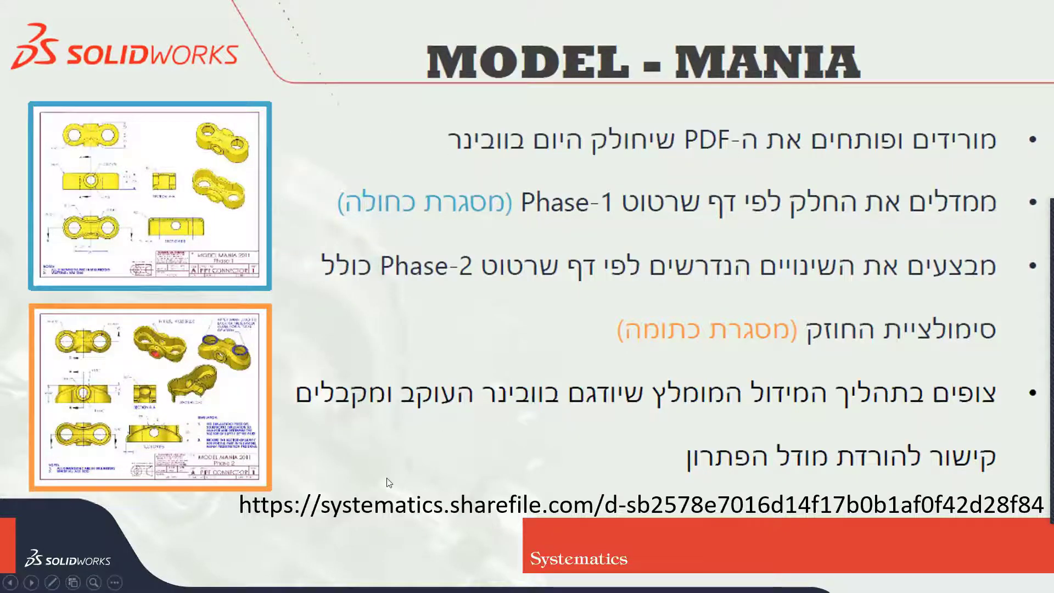
left_click(379, 509)
key("Left")
key("Escape")
Highlight the download link, select and deselect the picture, and restart the show from slide 5
left_click(489, 375)
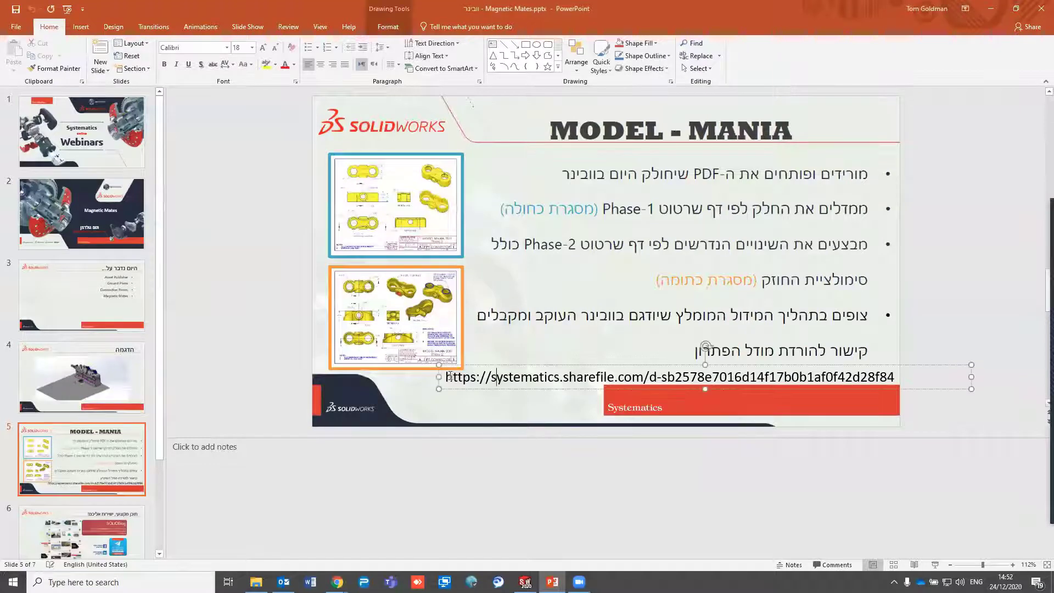
left_click_drag(447, 378, 885, 383)
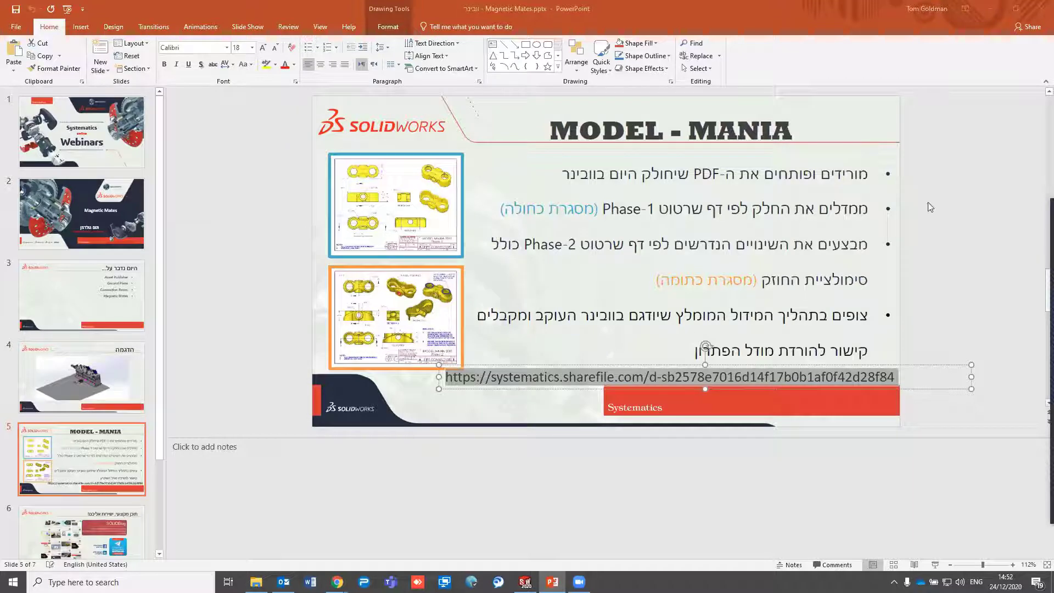
left_click(550, 242)
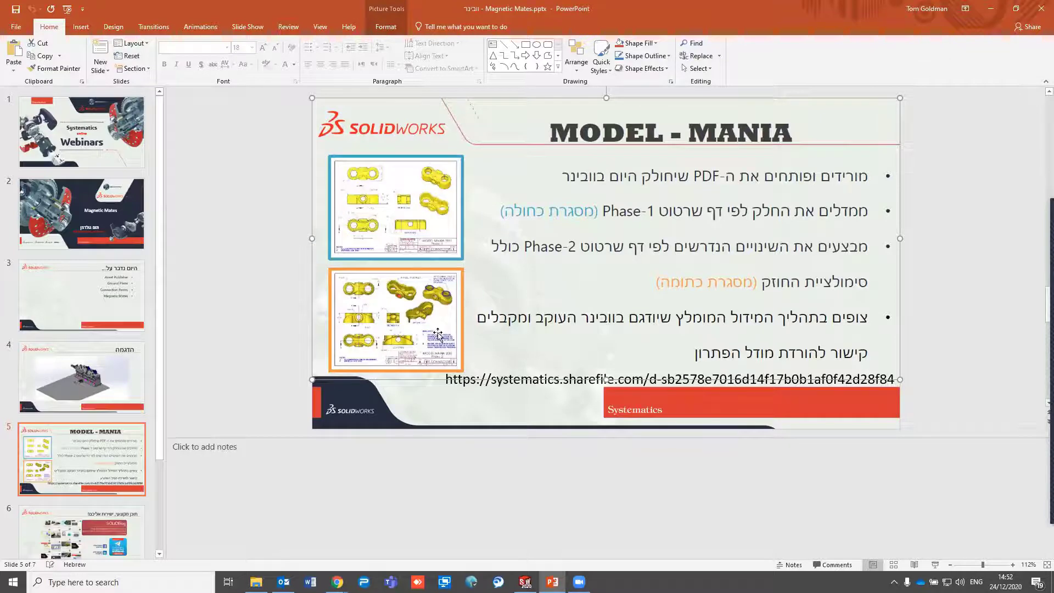
left_click(951, 238)
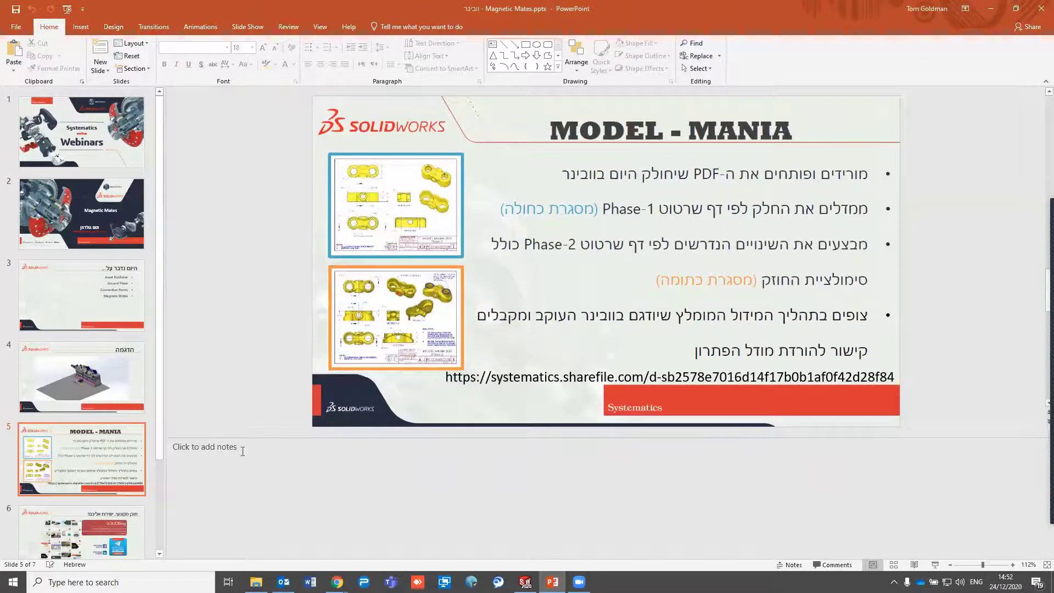
left_click(934, 565)
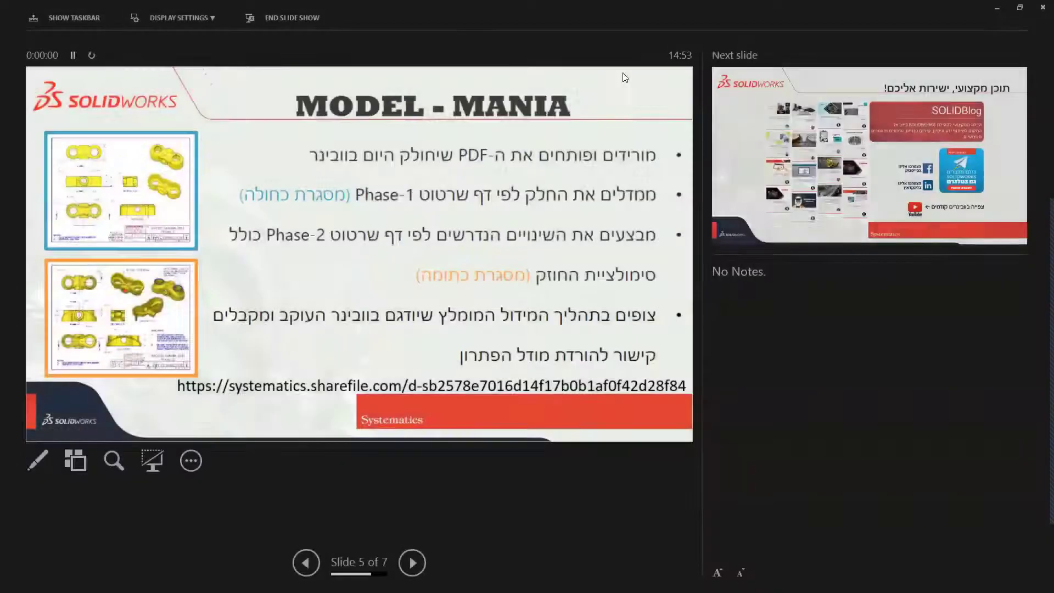
Swap presenter view with the full-screen slide show and advance to the SOLIDBlog slide
left_click(181, 17)
left_click(200, 50)
mouse_move(338, 329)
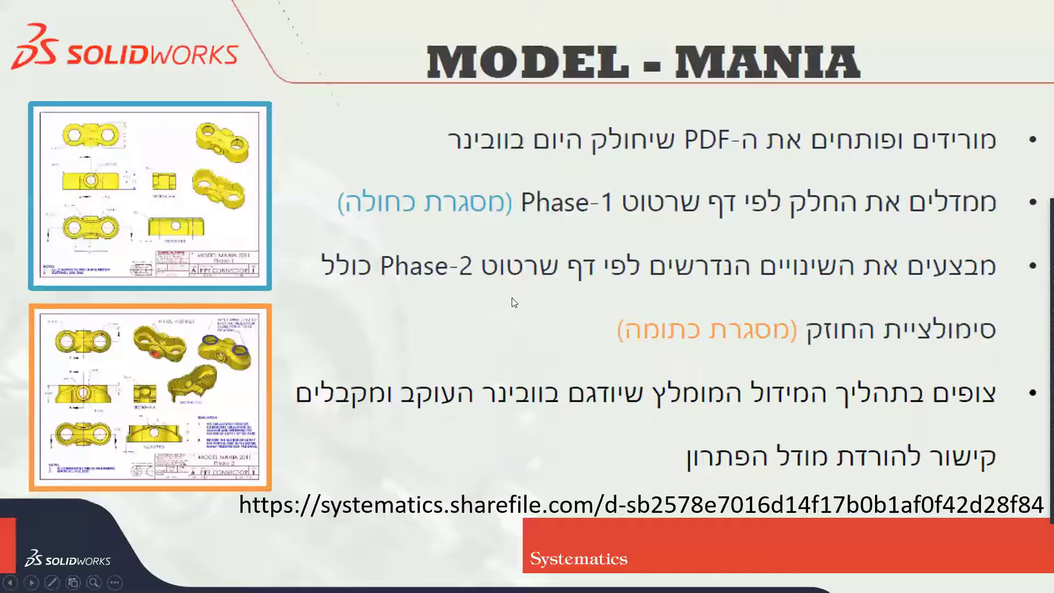
left_click(455, 329)
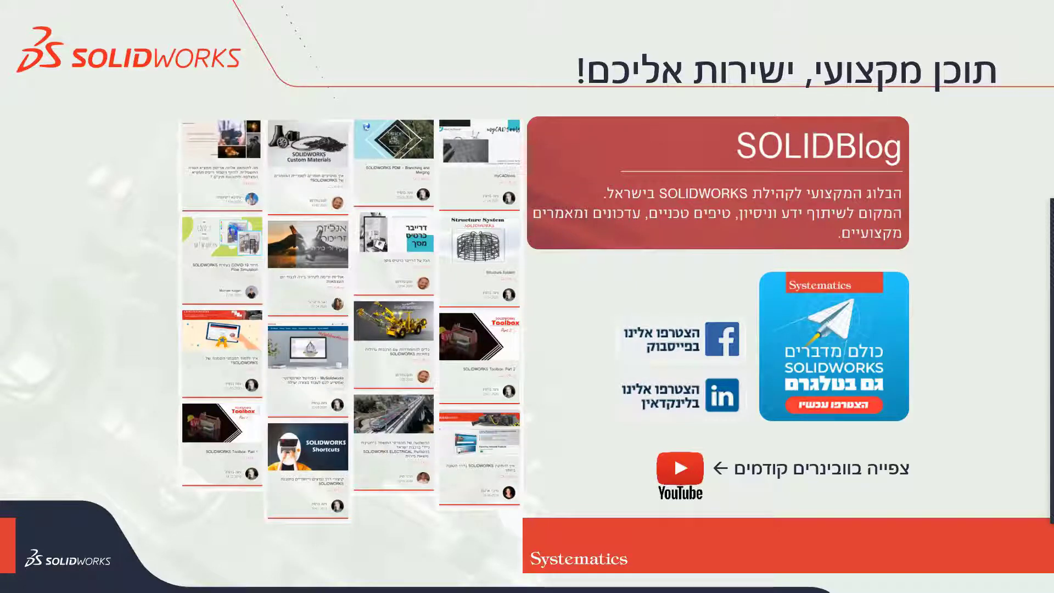
Scroll through the Systematics SOLIDBlog page in Chrome, then go to the SystematicsIsrael YouTube tab
key("alt+Tab")
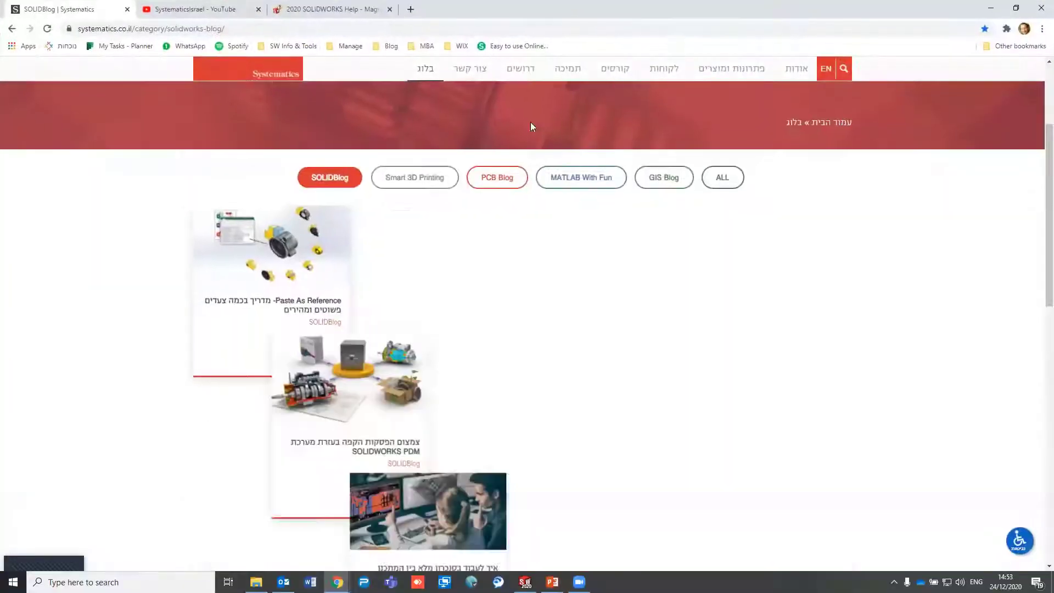
scroll(375, 256, "down", 1)
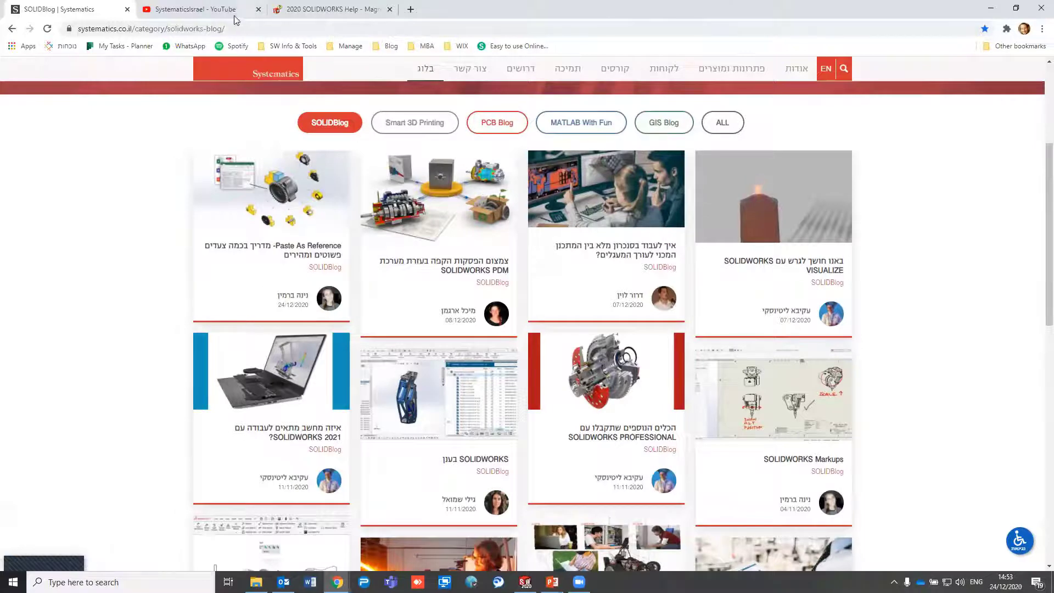
left_click(209, 9)
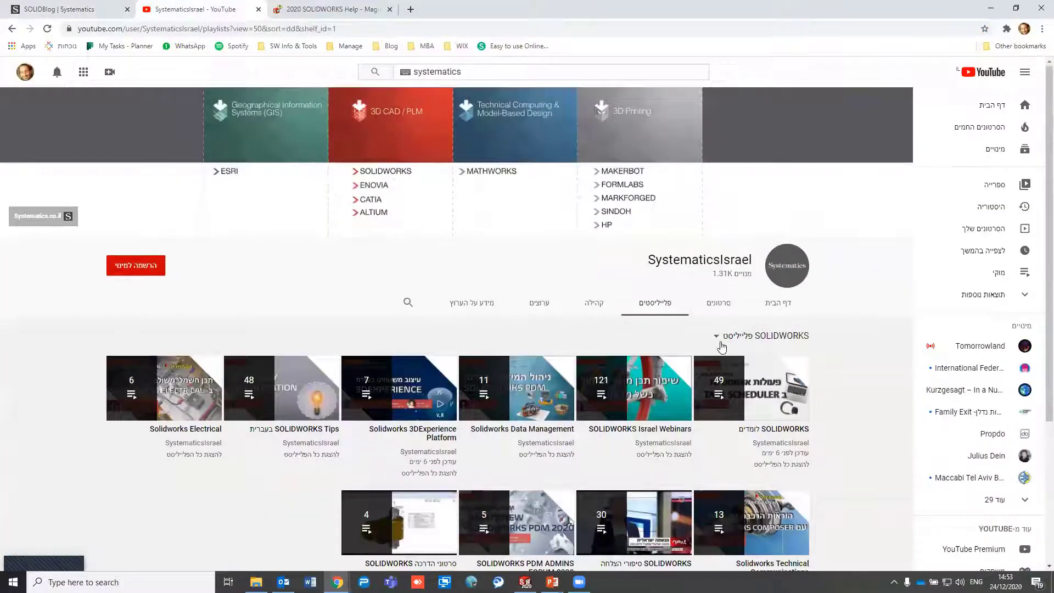
Scroll down the SystematicsIsrael channel's Playlists page
scroll(719, 335, "down", 2)
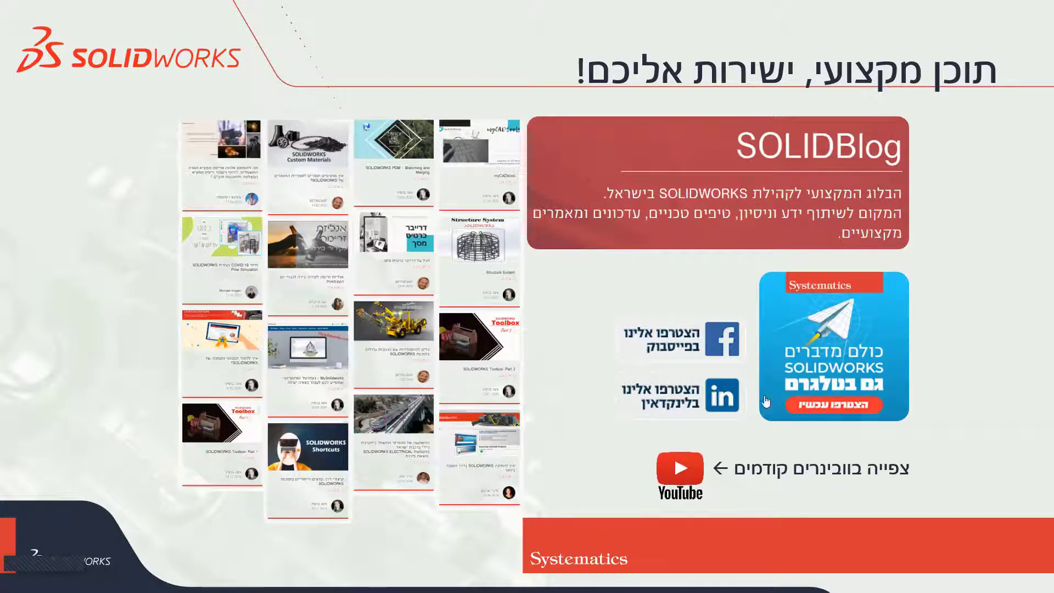
Advance the slide show to the 50% second-product year-end licence promotion slide
key("Right")
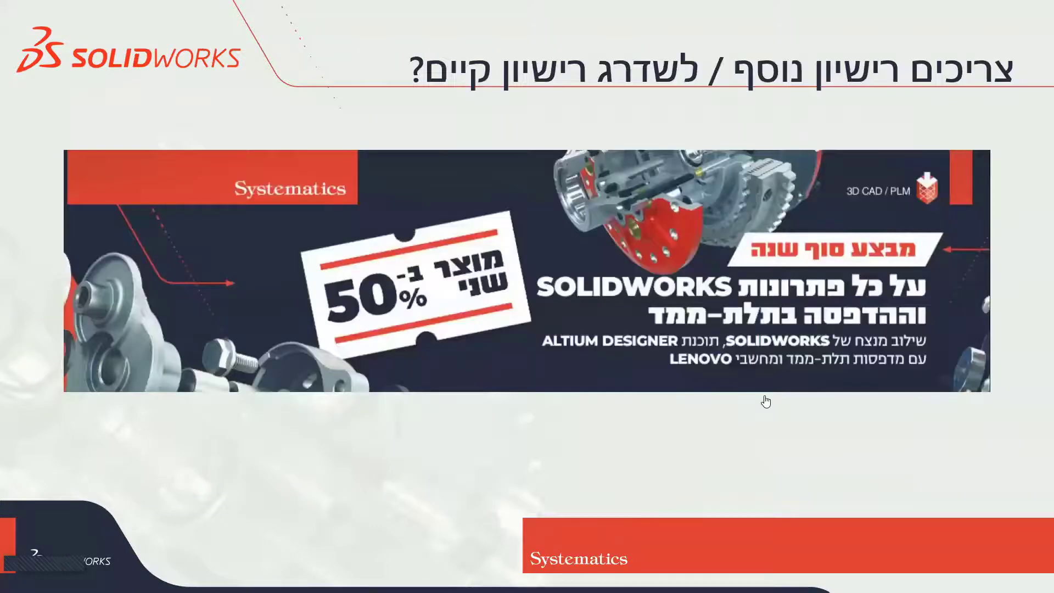